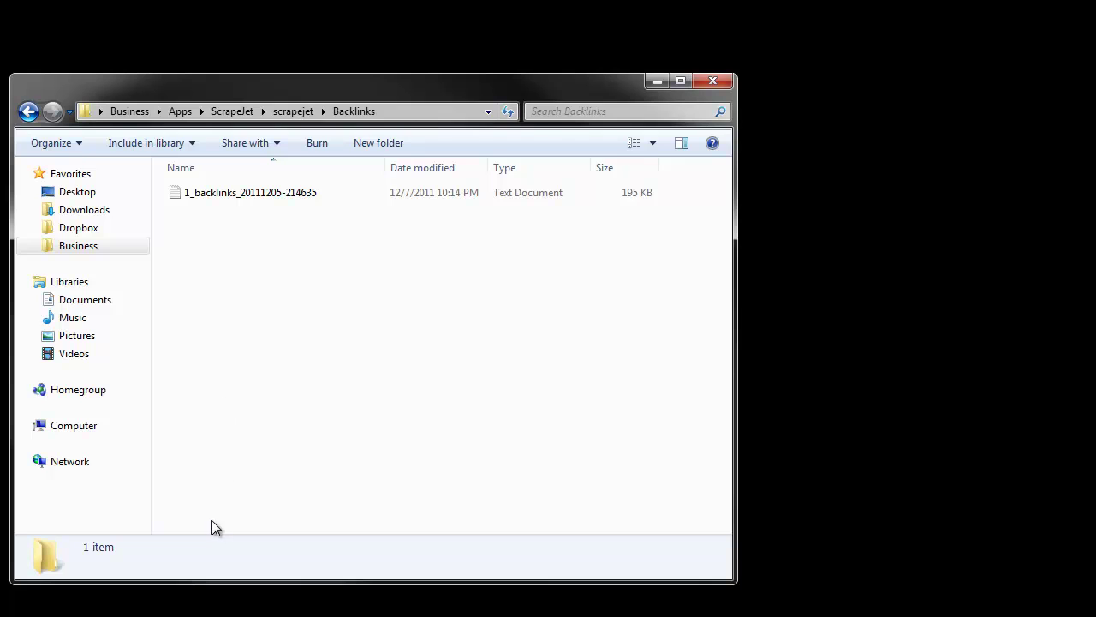
{"action": "left_click_drag", "start_coordinate": [227, 192], "coordinate": [286, 250]}
{"action": "left_click", "coordinate": [286, 248]}
{"action": "left_click_drag", "start_coordinate": [247, 197], "coordinate": [223, 284]}
{"action": "left_click", "coordinate": [286, 286]}
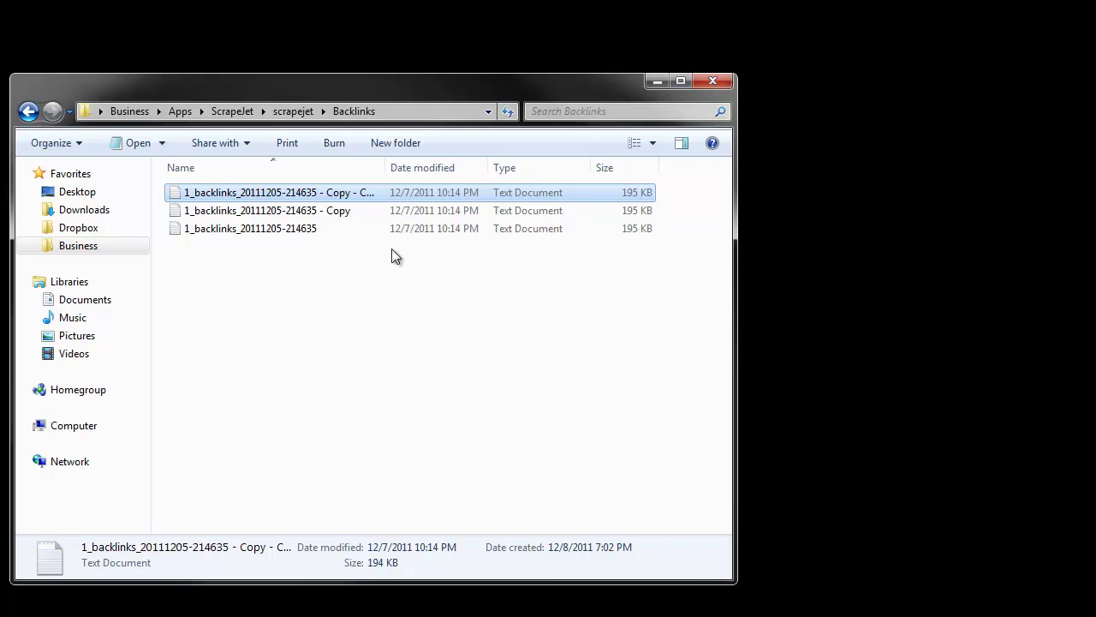
{"action": "double_click", "coordinate": [300, 229]}
{"action": "left_click_drag", "start_coordinate": [271, 96], "coordinate": [388, 27]}
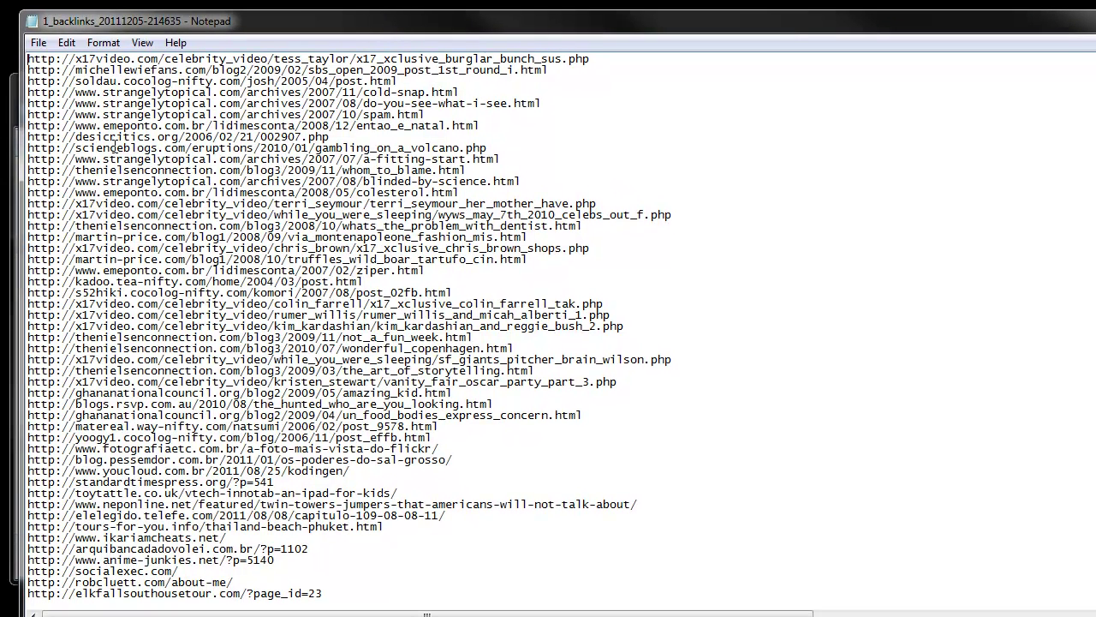
{"action": "left_click_drag", "start_coordinate": [71, 93], "coordinate": [476, 114]}
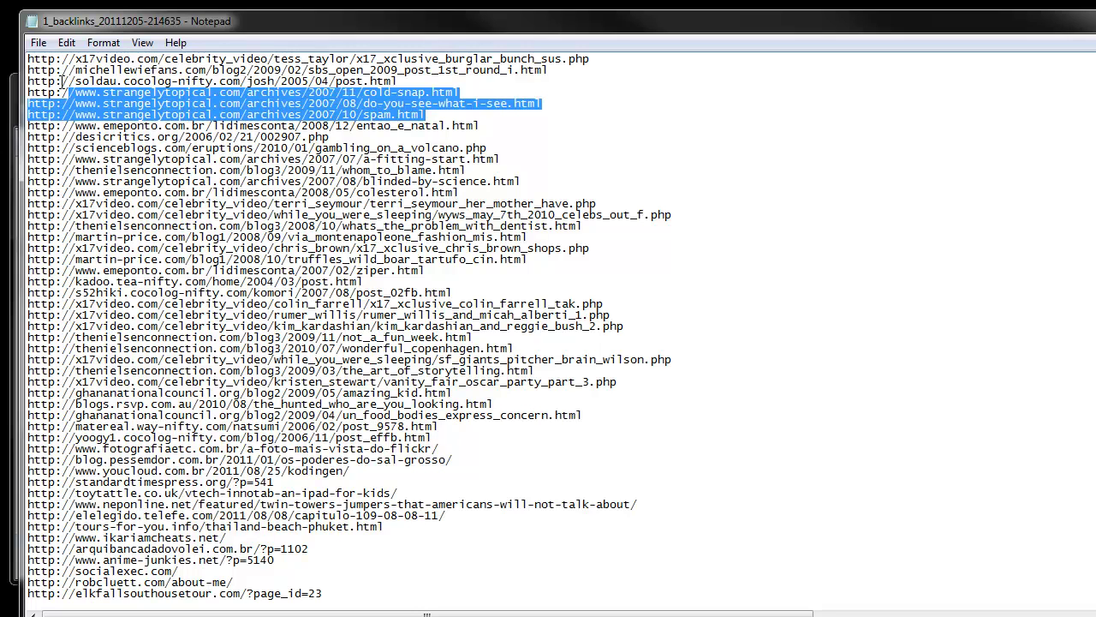
{"action": "left_click_drag", "start_coordinate": [35, 81], "coordinate": [441, 81]}
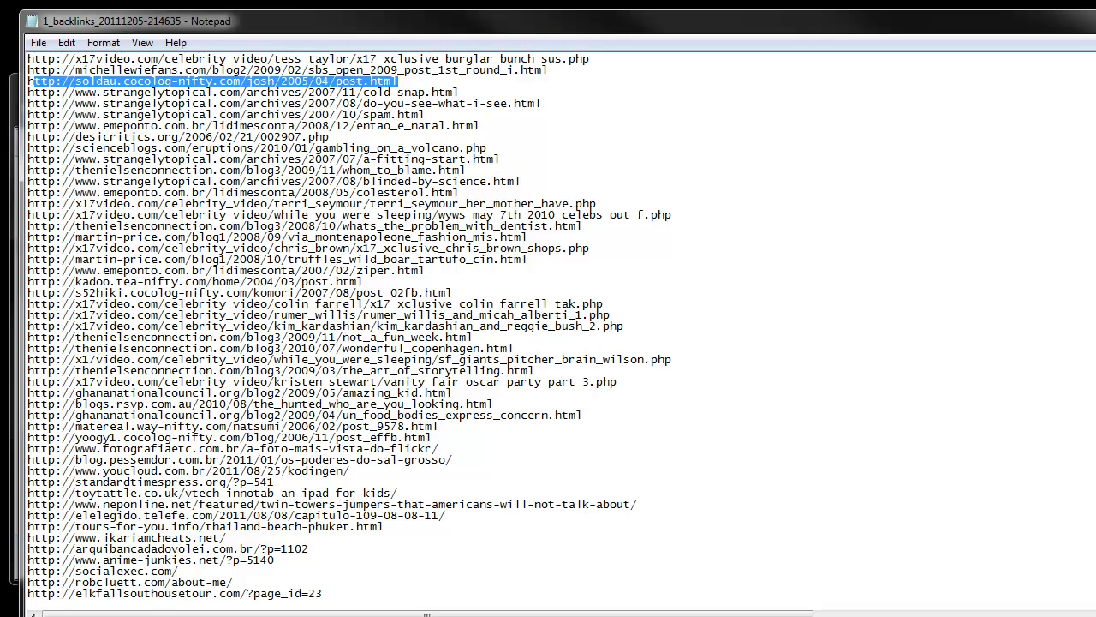
{"action": "left_click", "coordinate": [1095, 17]}
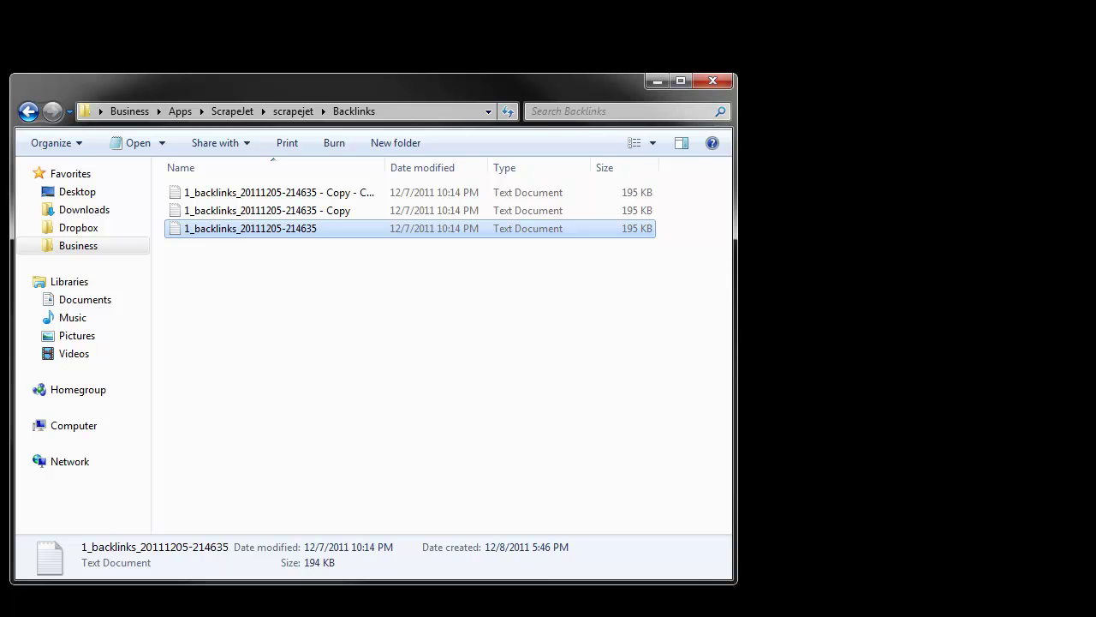
Switch to ScrapeBox and trim all the harvested URLs to root
{"action": "left_click", "coordinate": [309, 609]}
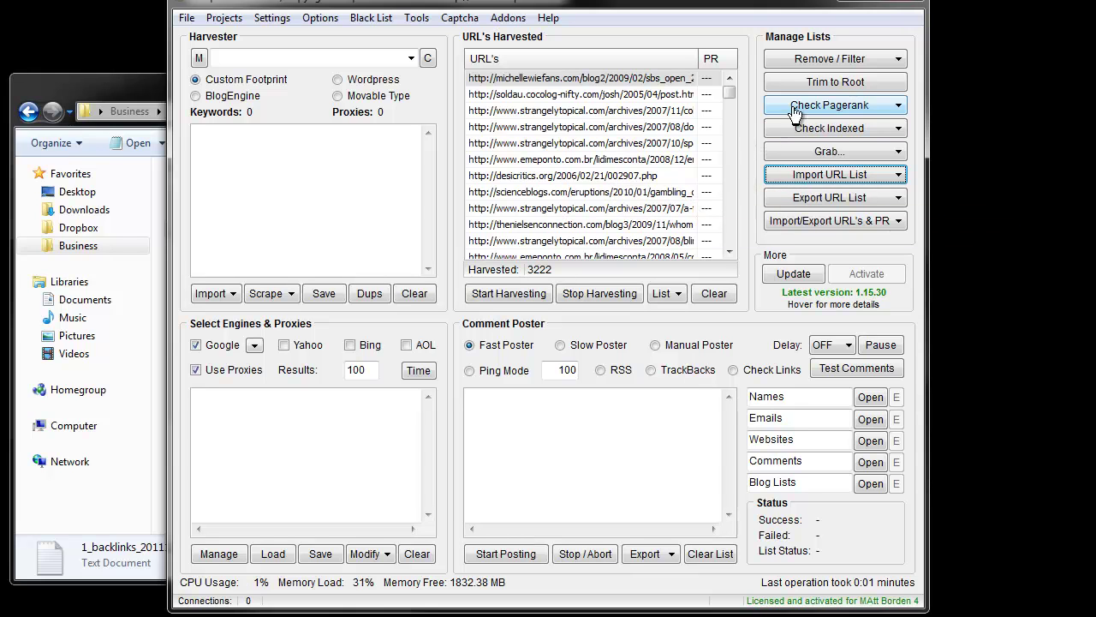
{"action": "left_click", "coordinate": [825, 84]}
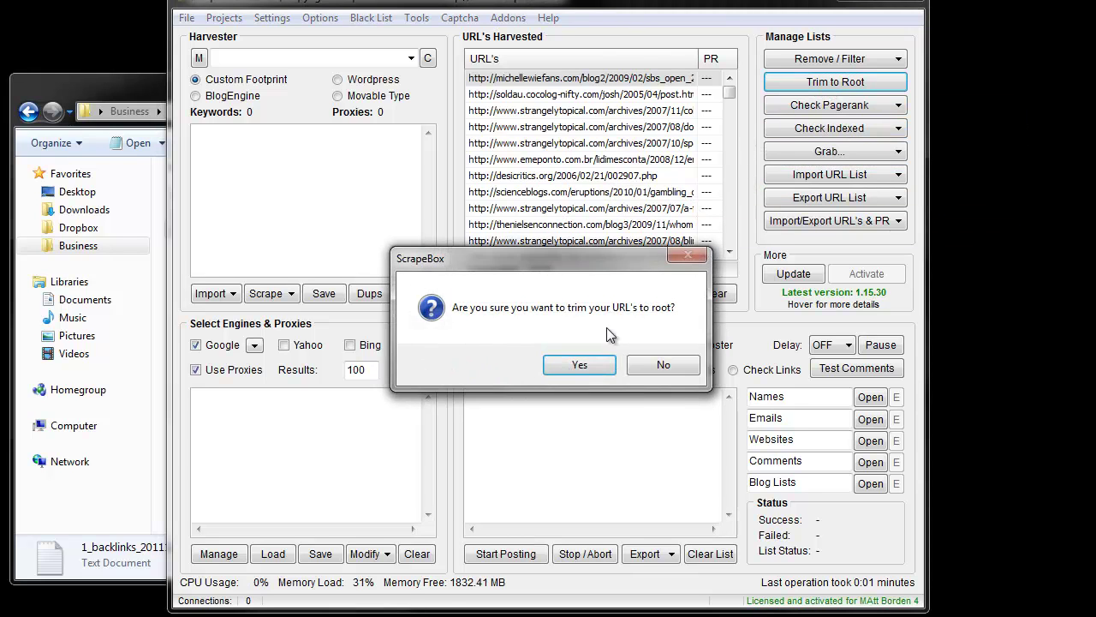
{"action": "left_click", "coordinate": [579, 364]}
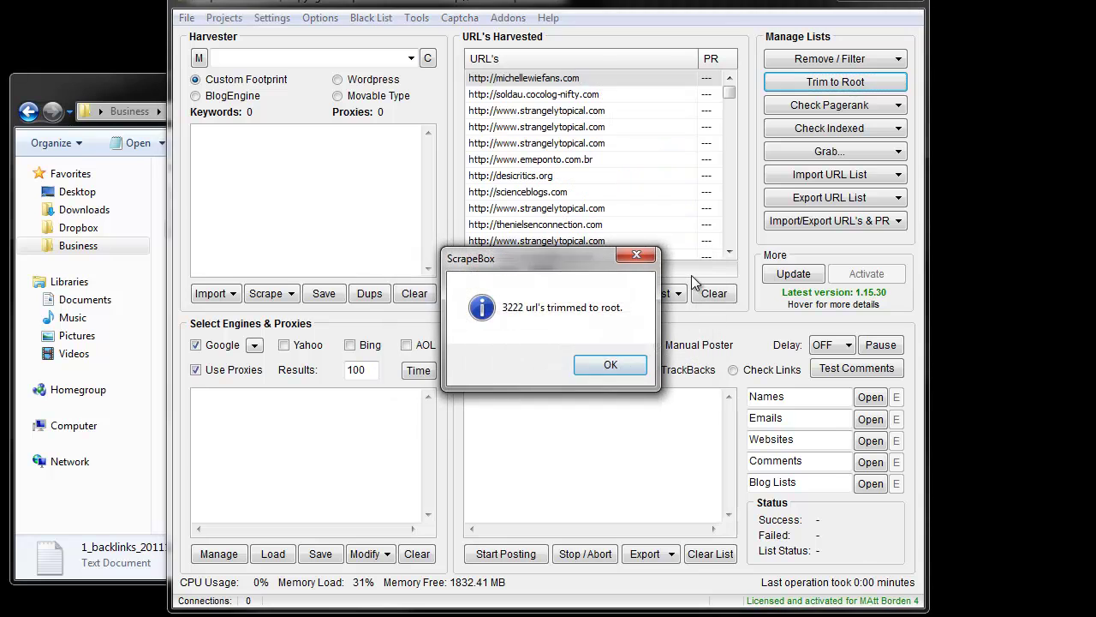
{"action": "left_click", "coordinate": [610, 364]}
Remove the duplicate domains from the harvested URL list
{"action": "left_click", "coordinate": [822, 58]}
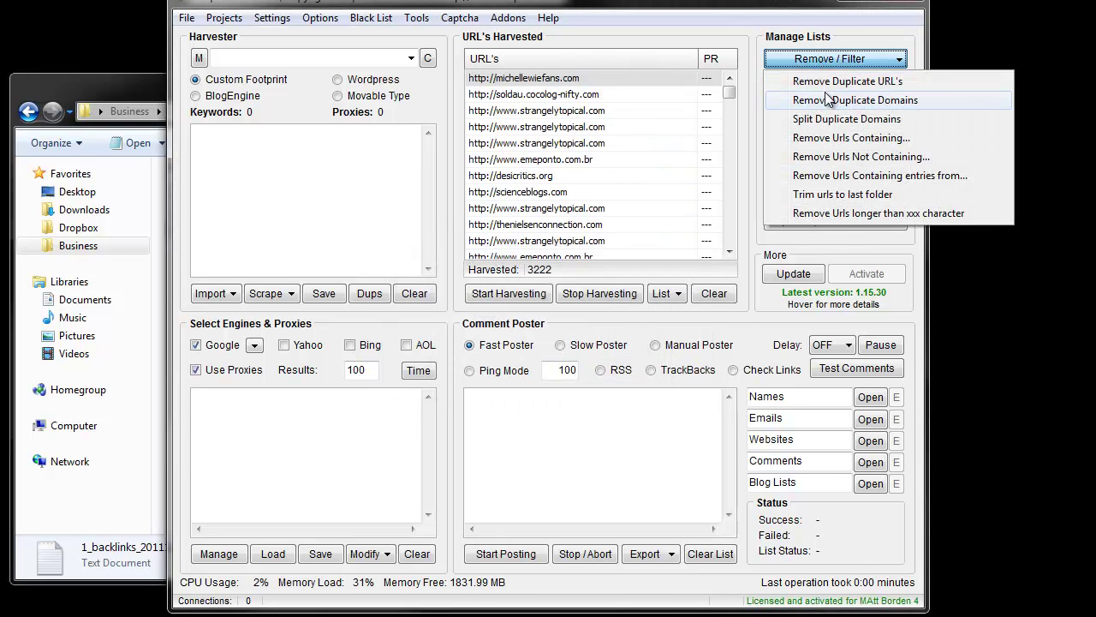
{"action": "left_click", "coordinate": [826, 96]}
{"action": "left_click", "coordinate": [626, 360]}
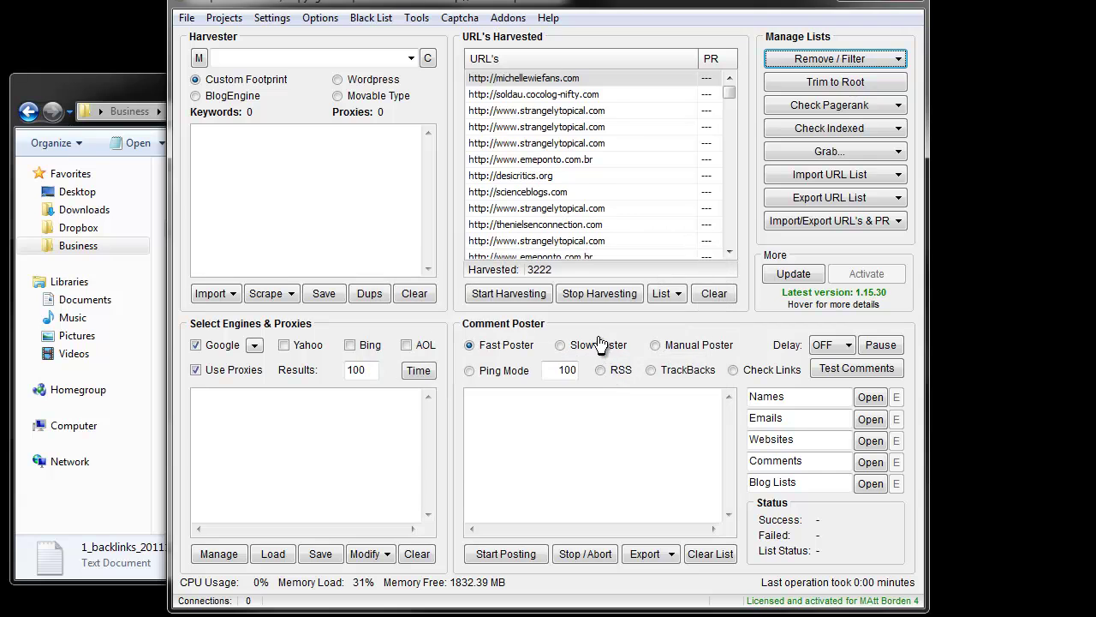
{"action": "left_click", "coordinate": [703, 371]}
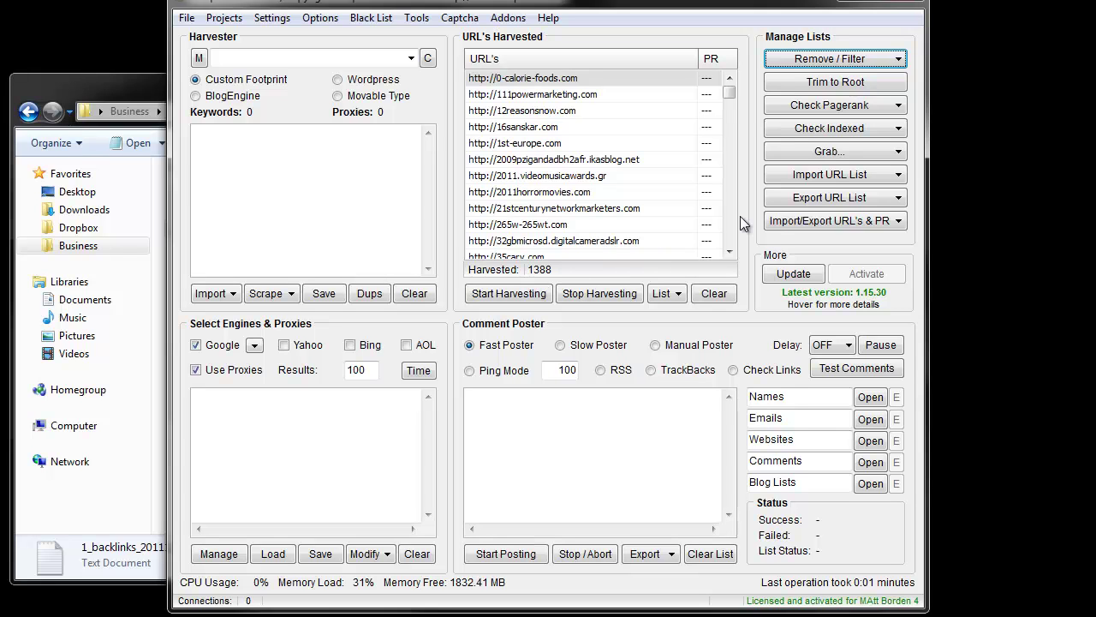
Export the URL list as a text file named "Scrapebox Trimmed and Dupe Domaines removed" in the Business > ~Vids folder
{"action": "left_click", "coordinate": [811, 198]}
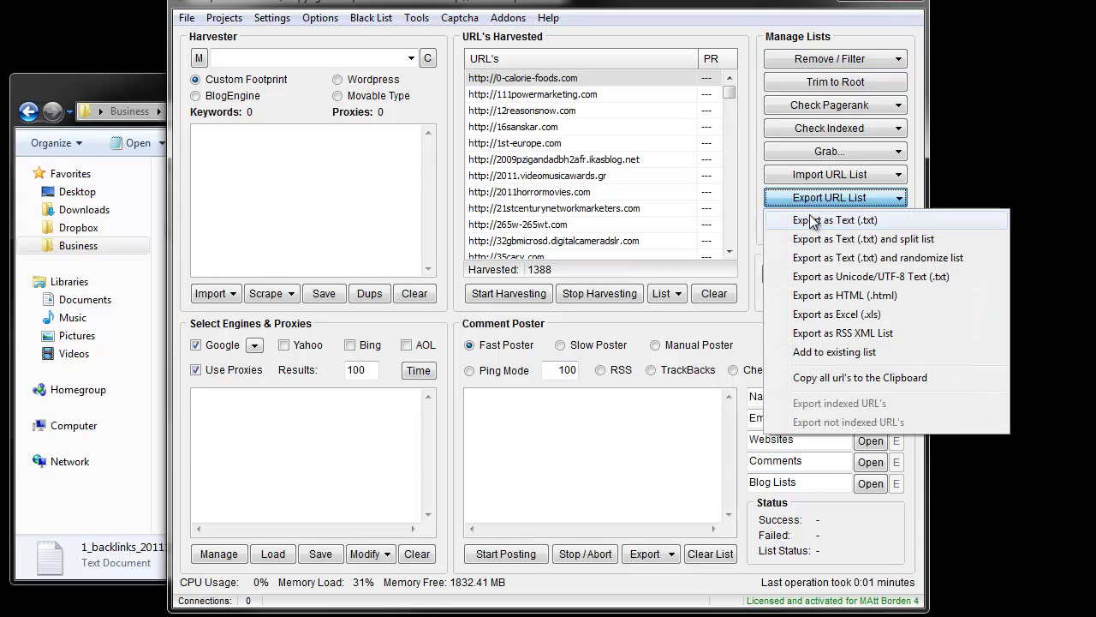
{"action": "left_click", "coordinate": [812, 221]}
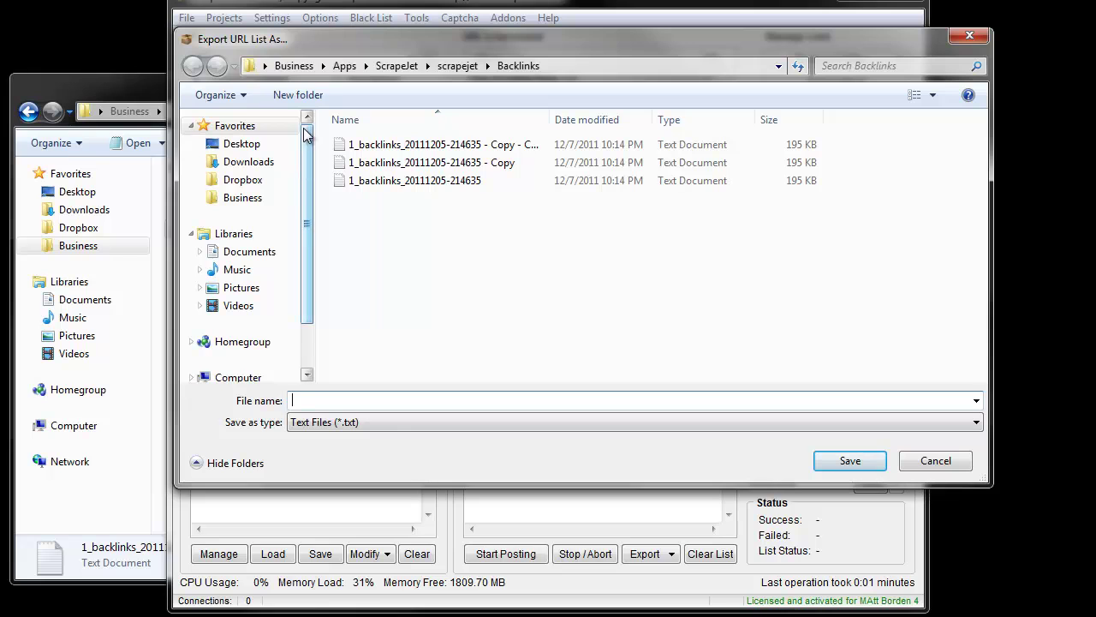
{"action": "left_click", "coordinate": [294, 66]}
{"action": "double_click", "coordinate": [369, 164]}
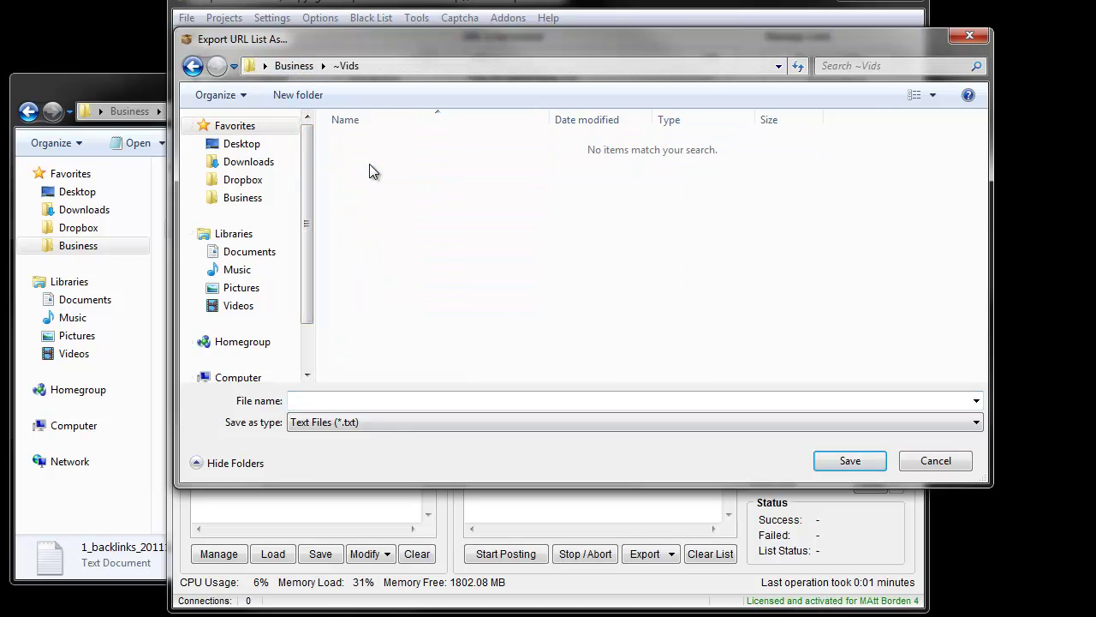
{"action": "left_click", "coordinate": [380, 399]}
{"action": "type", "text": "Scrapebox Trimmed and Dupe Dom"}
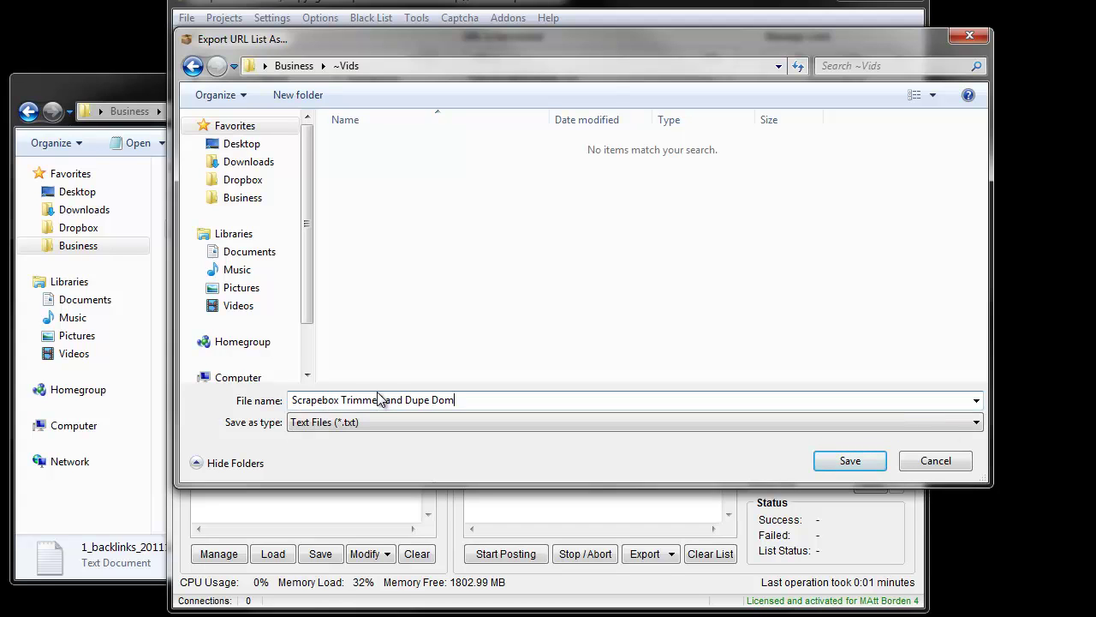
{"action": "type", "text": "aines removed"}
{"action": "key", "text": "Return"}
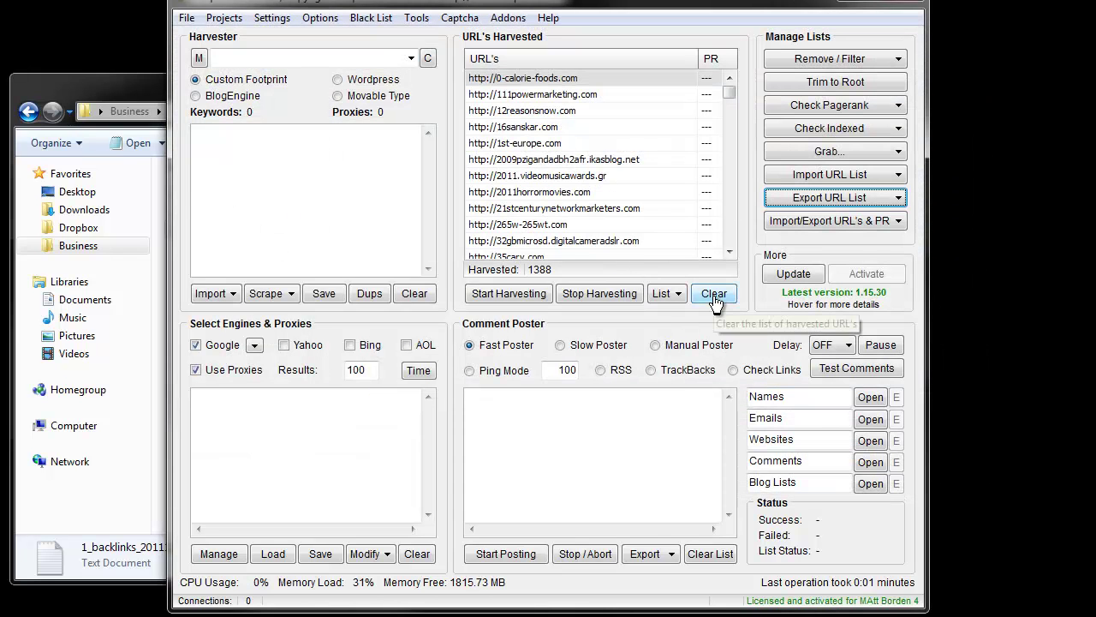
Load the "Scrapebox Trimmed and Dupe Domaines removed" file into the ScrapeBox Text Editor
{"action": "left_click", "coordinate": [417, 17]}
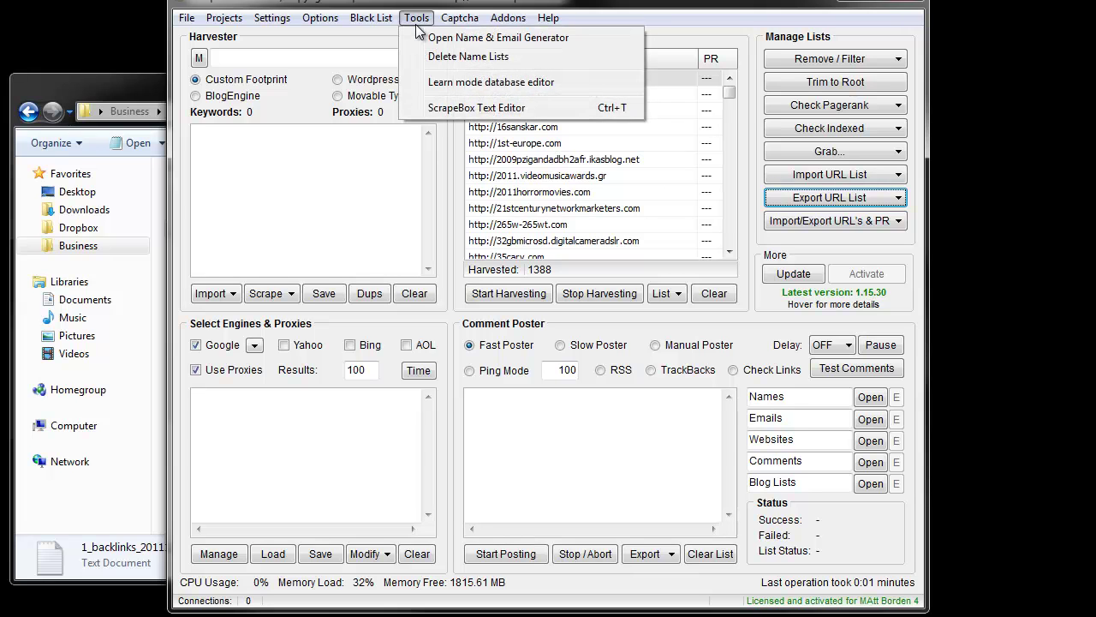
{"action": "left_click", "coordinate": [441, 109]}
{"action": "left_click", "coordinate": [319, 118]}
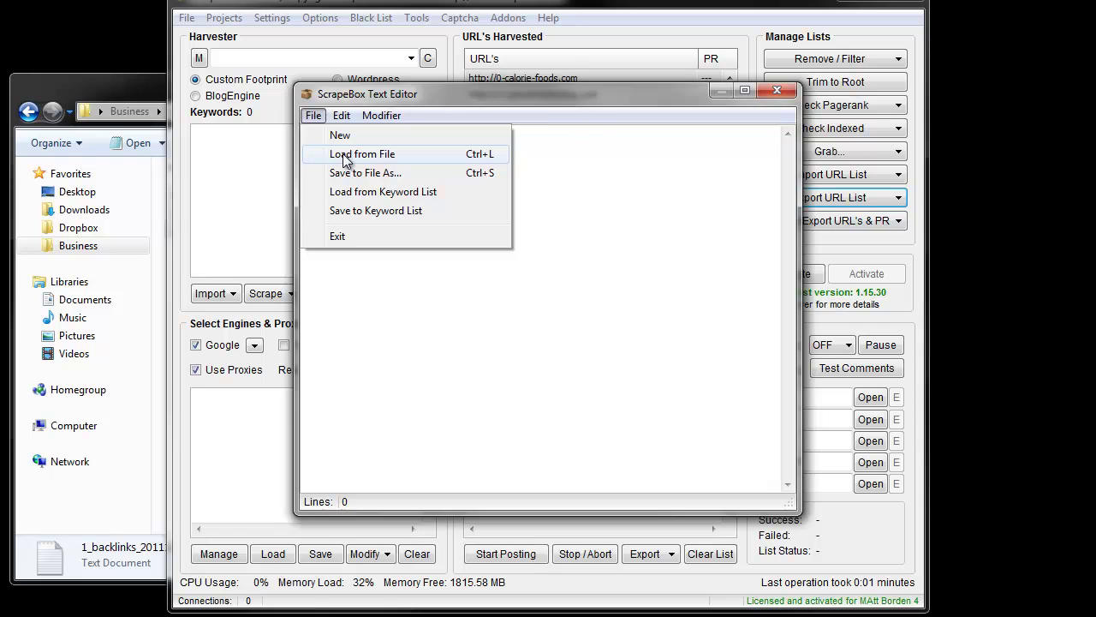
{"action": "left_click", "coordinate": [343, 154]}
{"action": "double_click", "coordinate": [535, 244]}
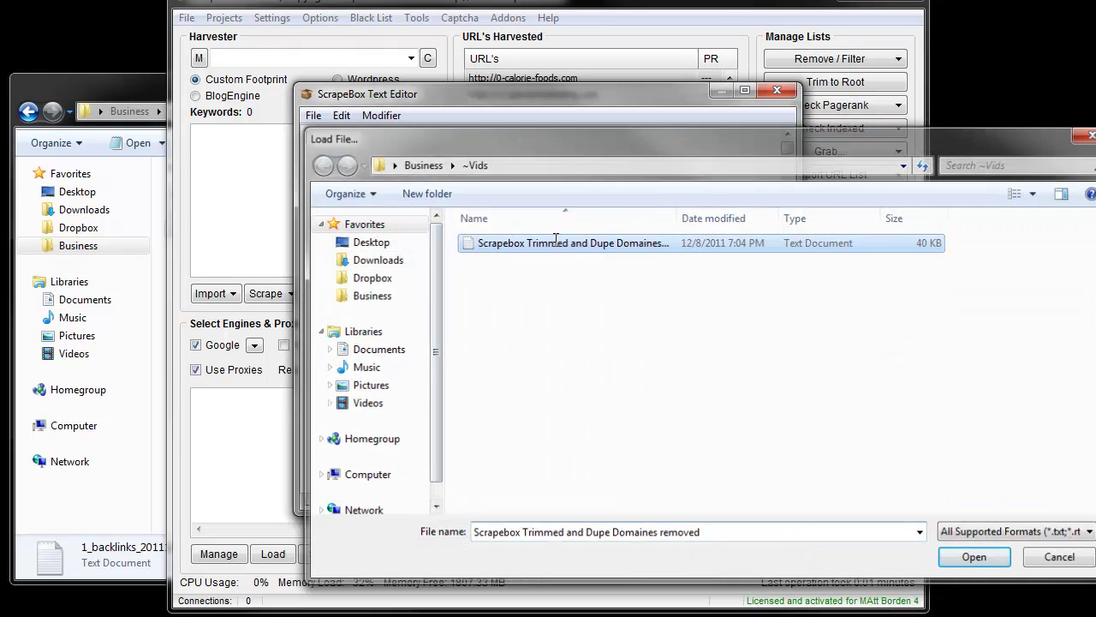
Add "link:" in front of each line and replace every "link:" with "site:"
{"action": "left_click", "coordinate": [382, 116]}
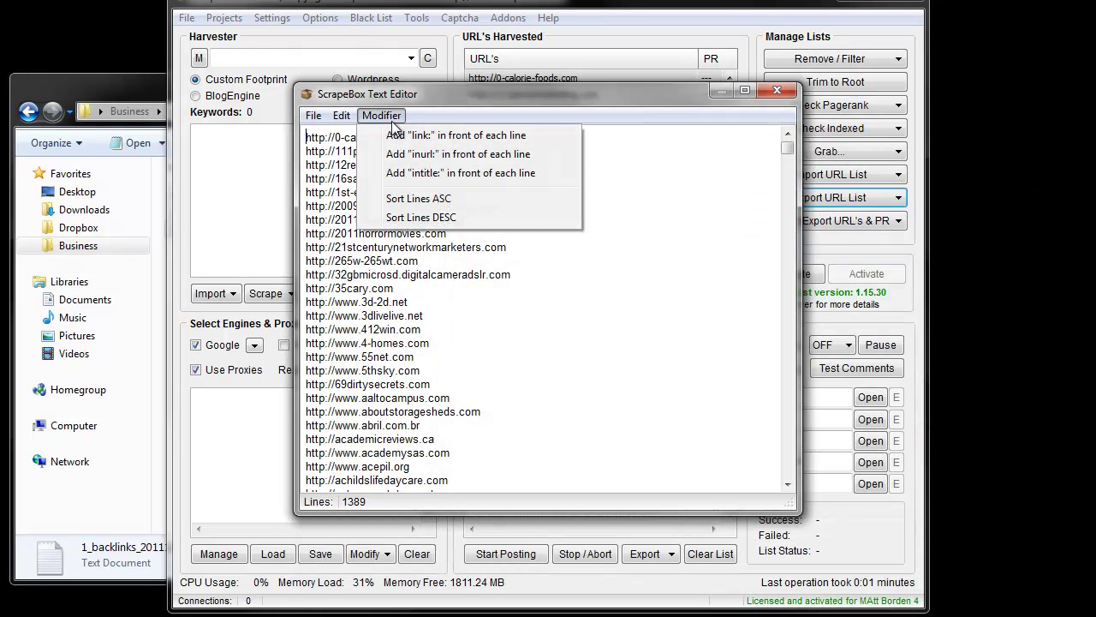
{"action": "left_click", "coordinate": [441, 137]}
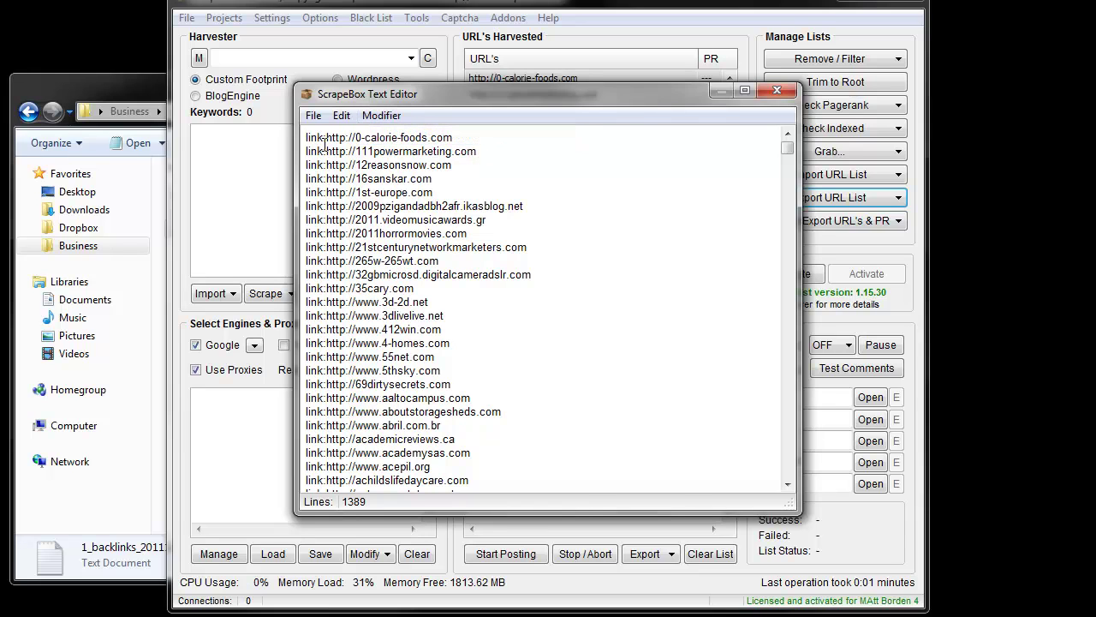
{"action": "left_click", "coordinate": [382, 115]}
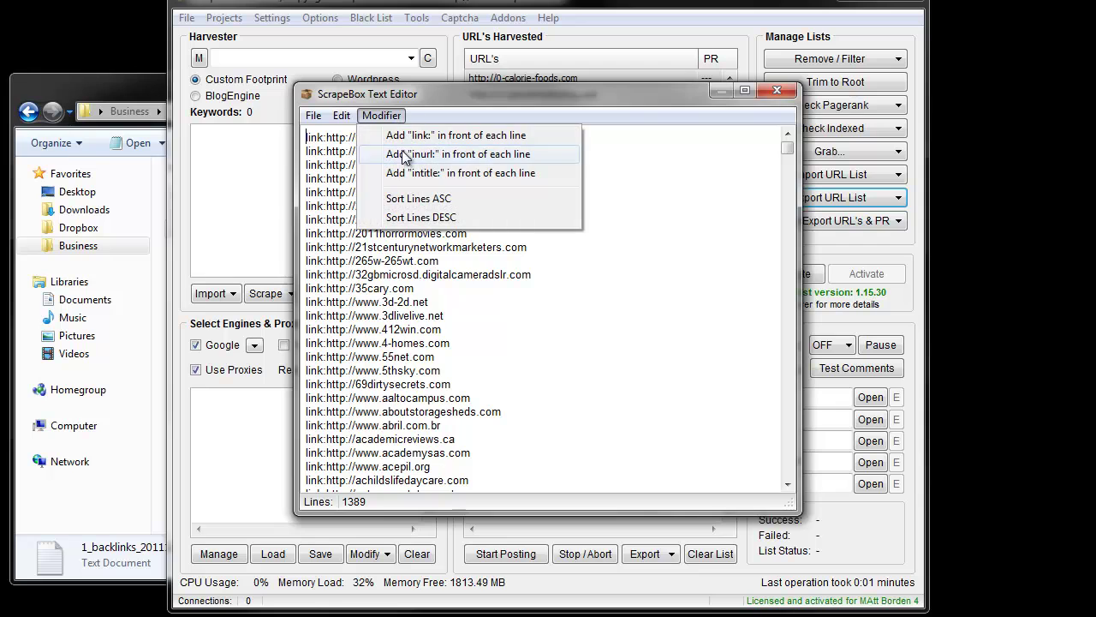
{"action": "mouse_move", "coordinate": [342, 116]}
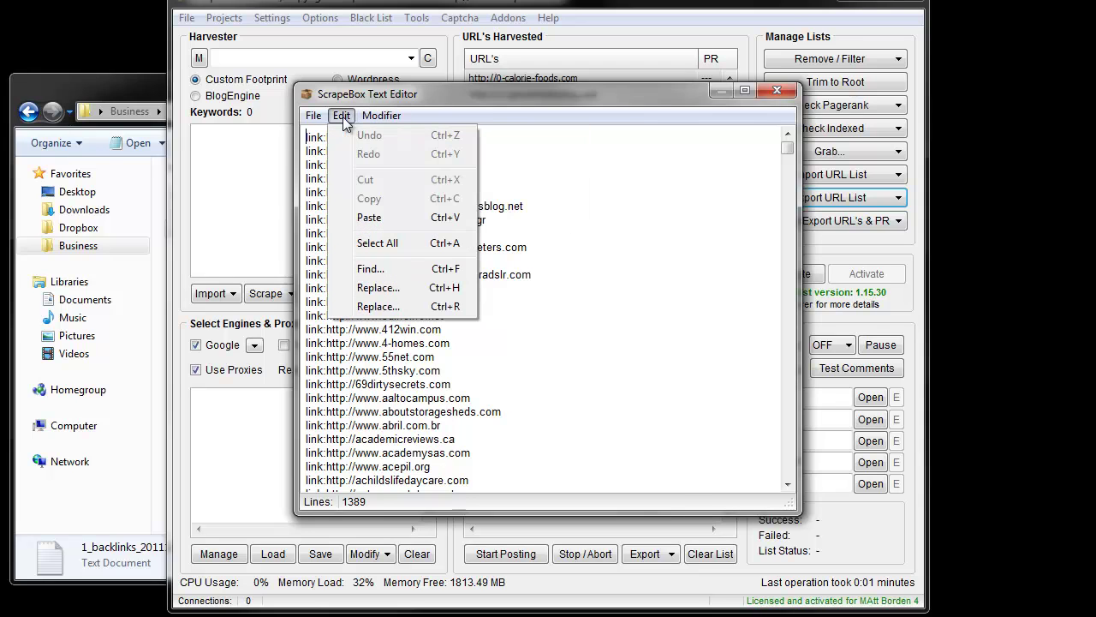
{"action": "left_click", "coordinate": [378, 287]}
{"action": "type", "text": "link:"}
{"action": "key", "text": "Tab"}
{"action": "type", "text": "site:"}
{"action": "left_click", "coordinate": [673, 199]}
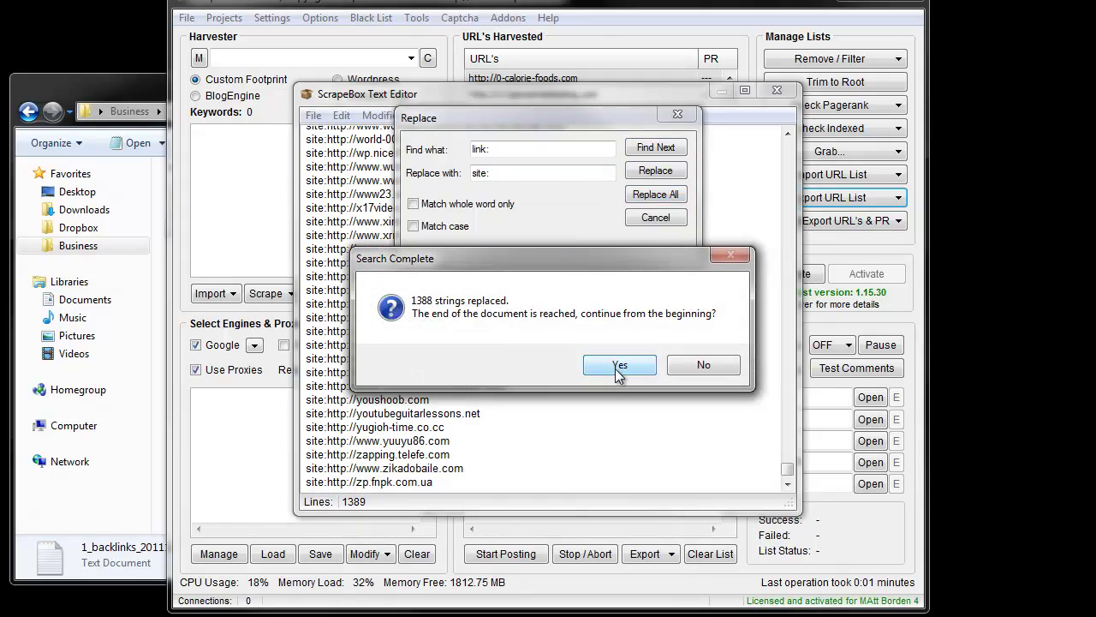
{"action": "left_click", "coordinate": [622, 366]}
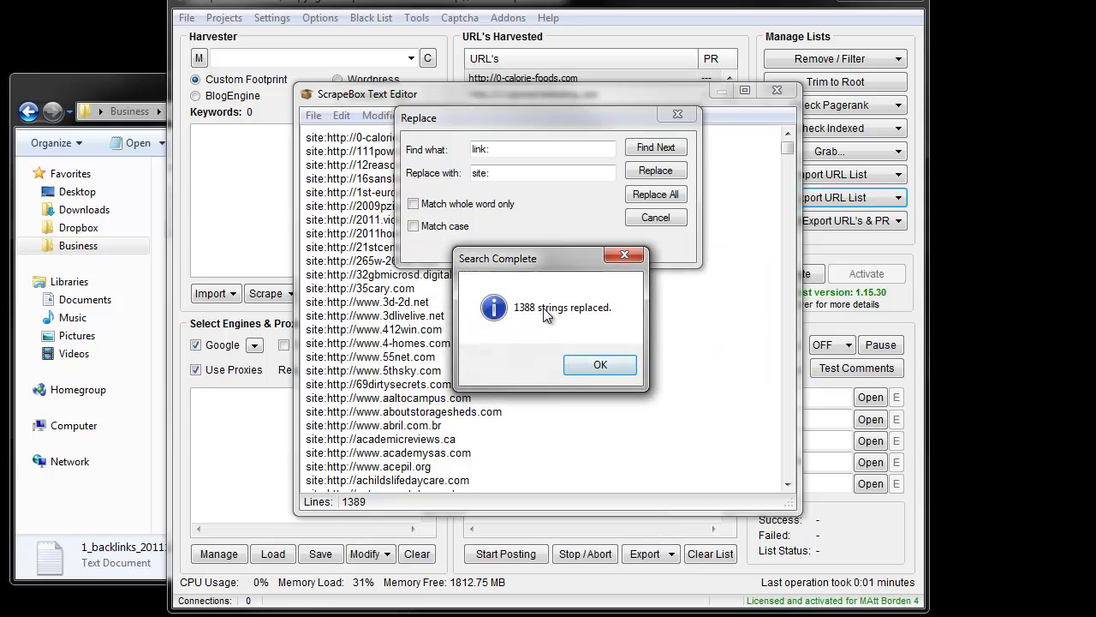
{"action": "left_click", "coordinate": [600, 366]}
{"action": "left_click", "coordinate": [656, 218]}
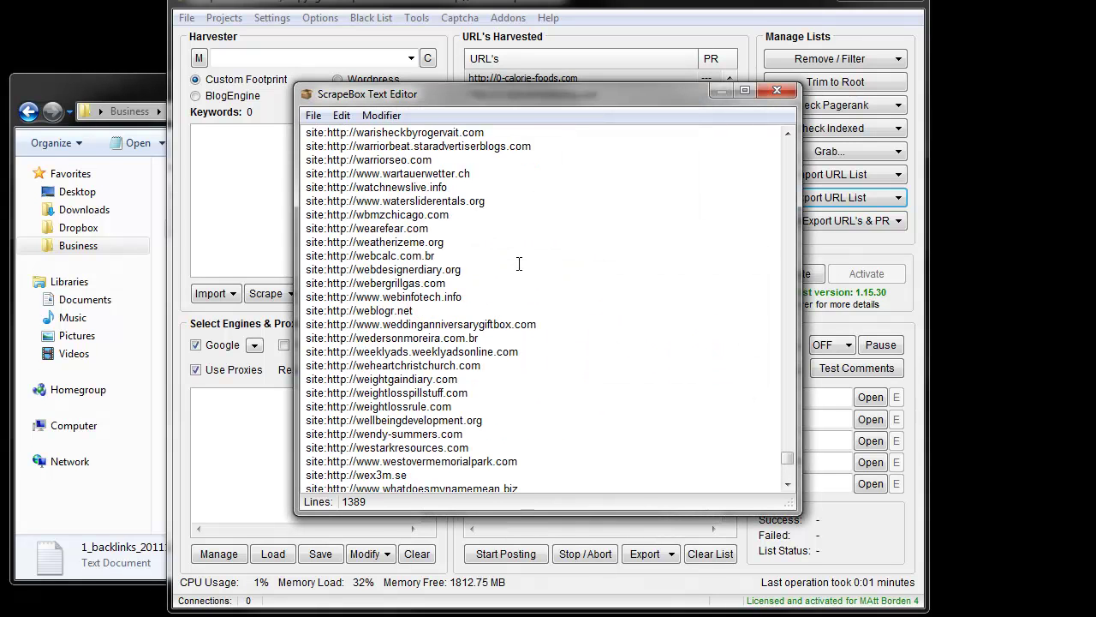
Save the edited list in the ~Vids folder as "scrapebox list ready for scrapebox" and close the text editor
{"action": "scroll", "coordinate": [519, 264], "scroll_direction": "up", "scroll_amount": 6}
{"action": "left_click_drag", "start_coordinate": [783, 456], "coordinate": [788, 147]}
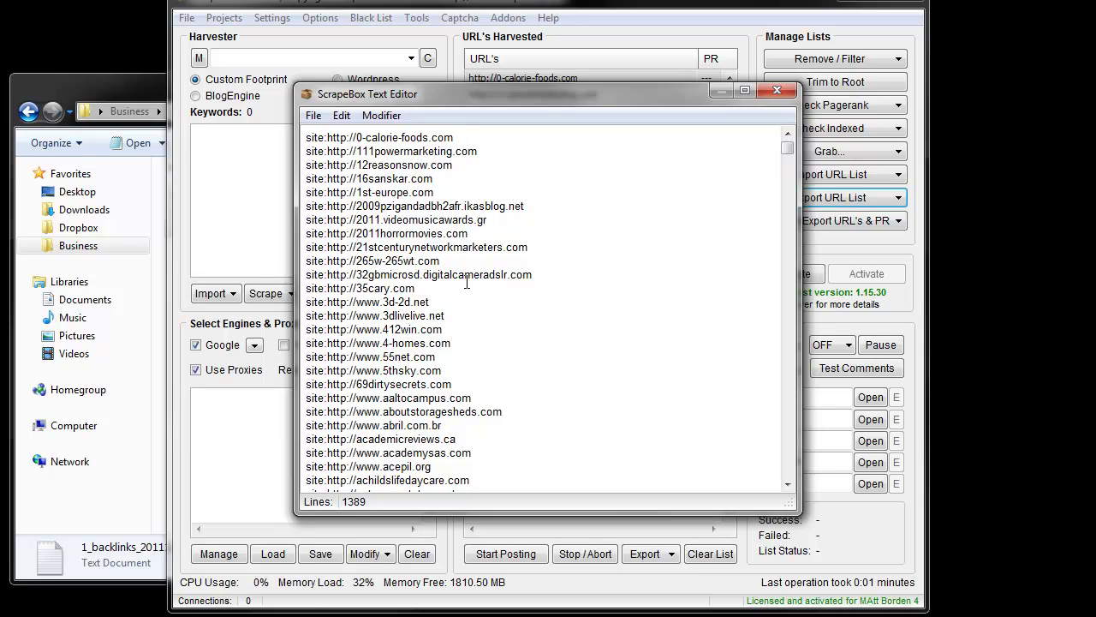
{"action": "left_click", "coordinate": [313, 114]}
{"action": "left_click", "coordinate": [351, 173]}
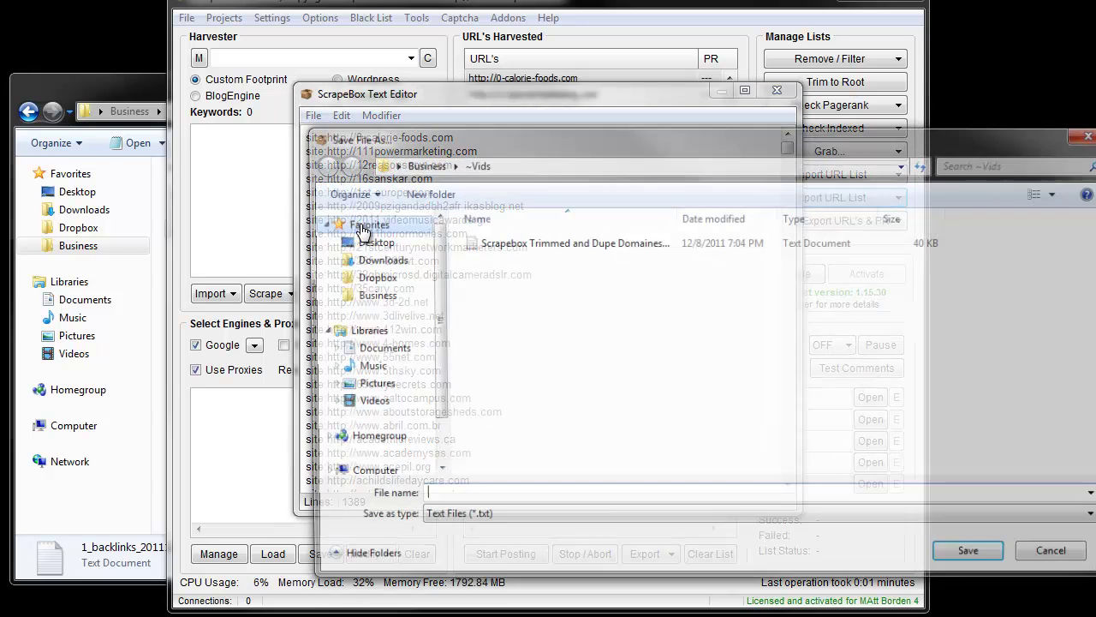
{"action": "type", "text": "scra"}
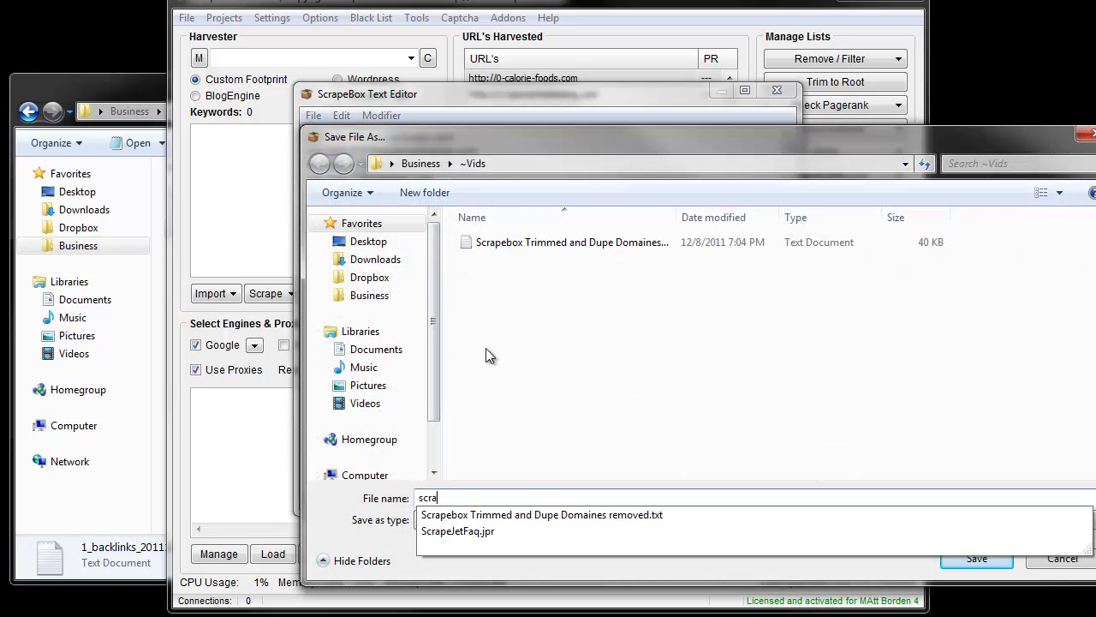
{"action": "type", "text": "pebox list ready "}
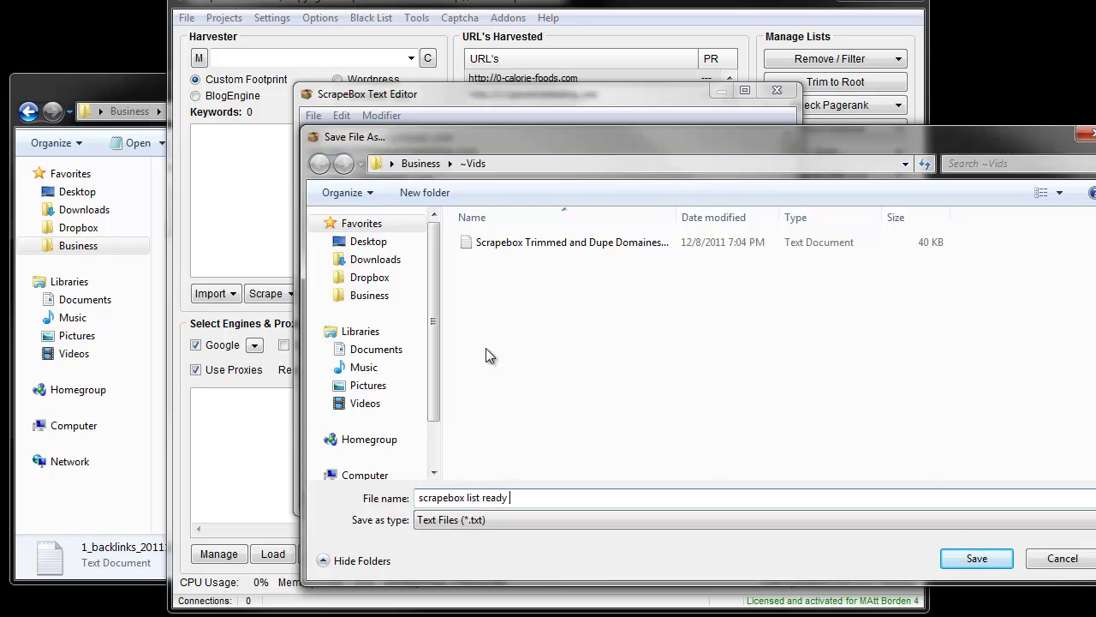
{"action": "type", "text": "for scrapebox"}
{"action": "key", "text": "Return"}
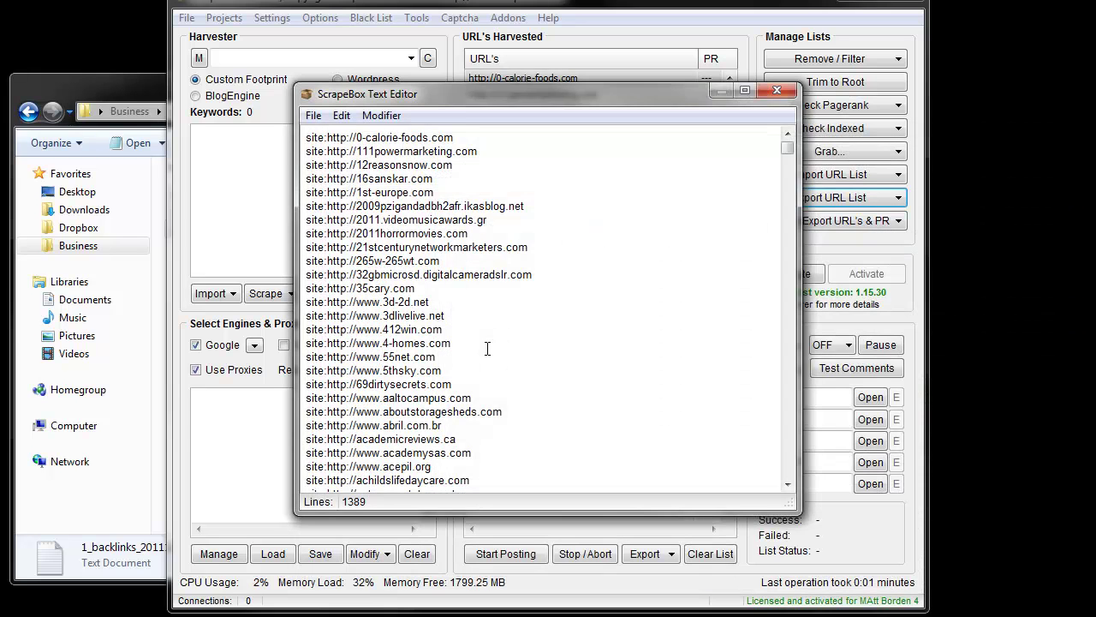
{"action": "left_click", "coordinate": [777, 91]}
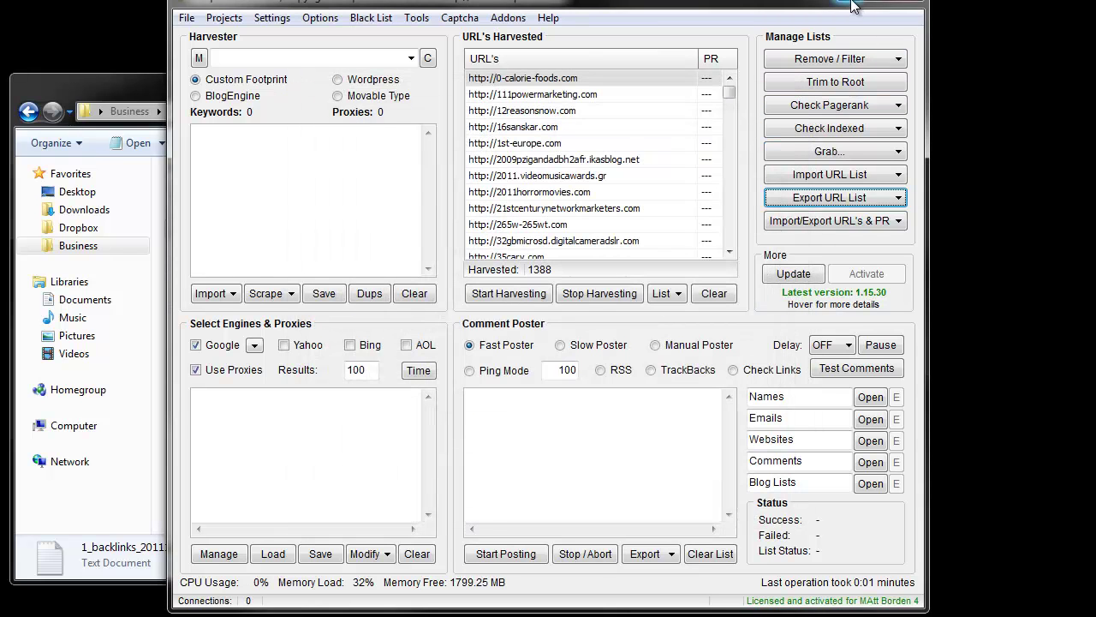
Minimize ScrapeBox and look over the free DupeRemove tool's page at scrapebox.com/free-dupe-remove in the browser
{"action": "left_click", "coordinate": [854, 6]}
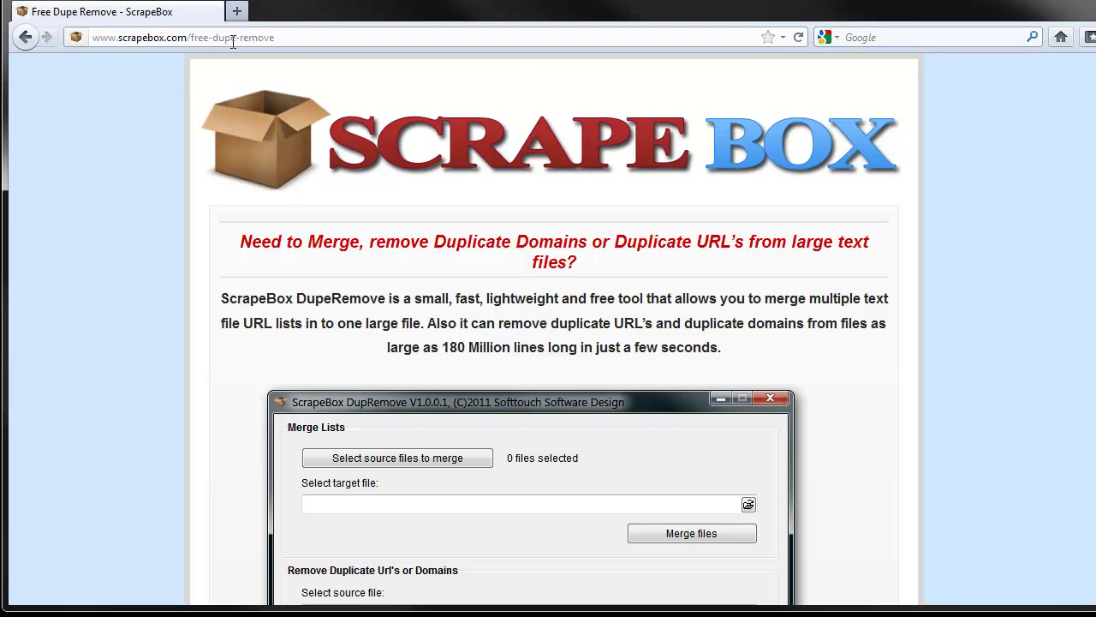
{"action": "scroll", "coordinate": [125, 281], "scroll_direction": "down", "scroll_amount": 8}
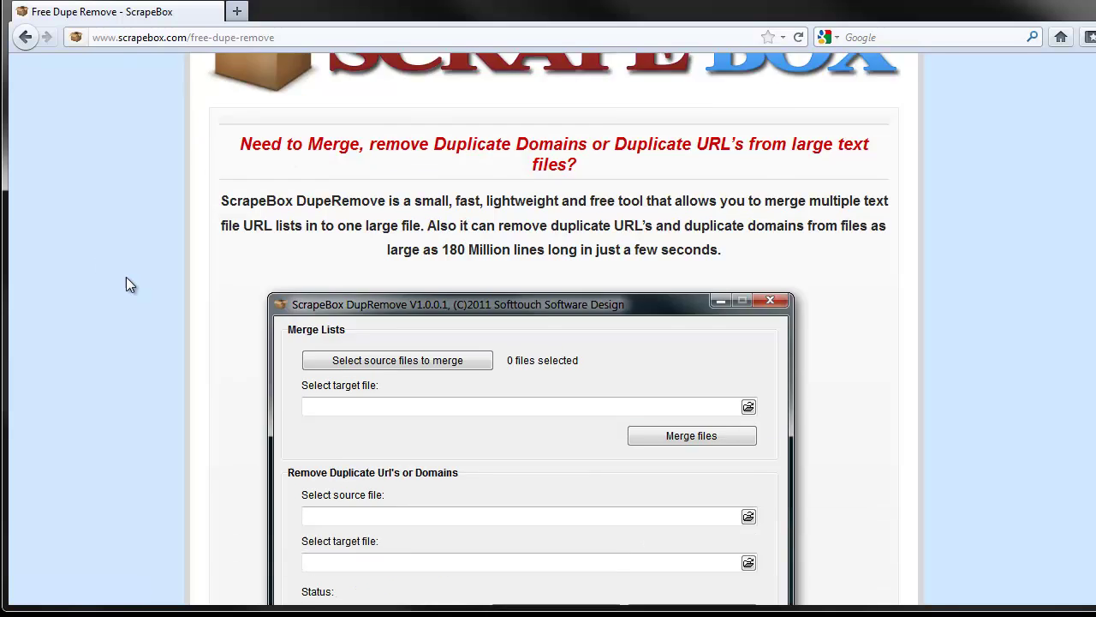
{"action": "scroll", "coordinate": [126, 278], "scroll_direction": "up", "scroll_amount": 2}
{"action": "scroll", "coordinate": [533, 329], "scroll_direction": "down", "scroll_amount": 1}
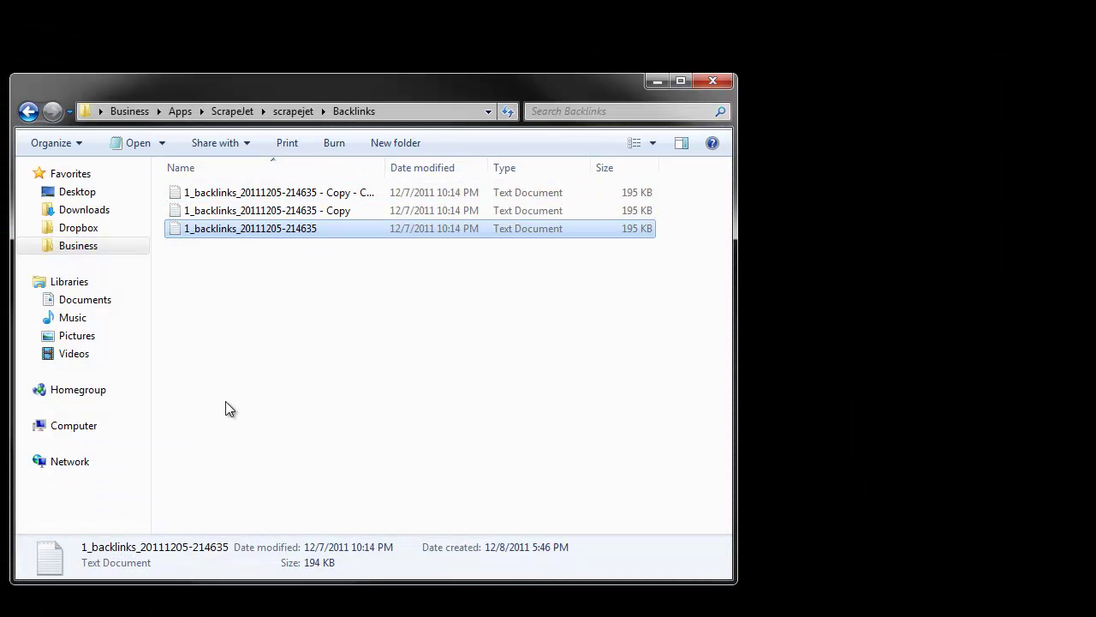
Look over ScrapeBox's options for importing a URL list and the DupRemove screenshot on the Free Dupe Remove page
{"action": "key", "text": "alt+Tab"}
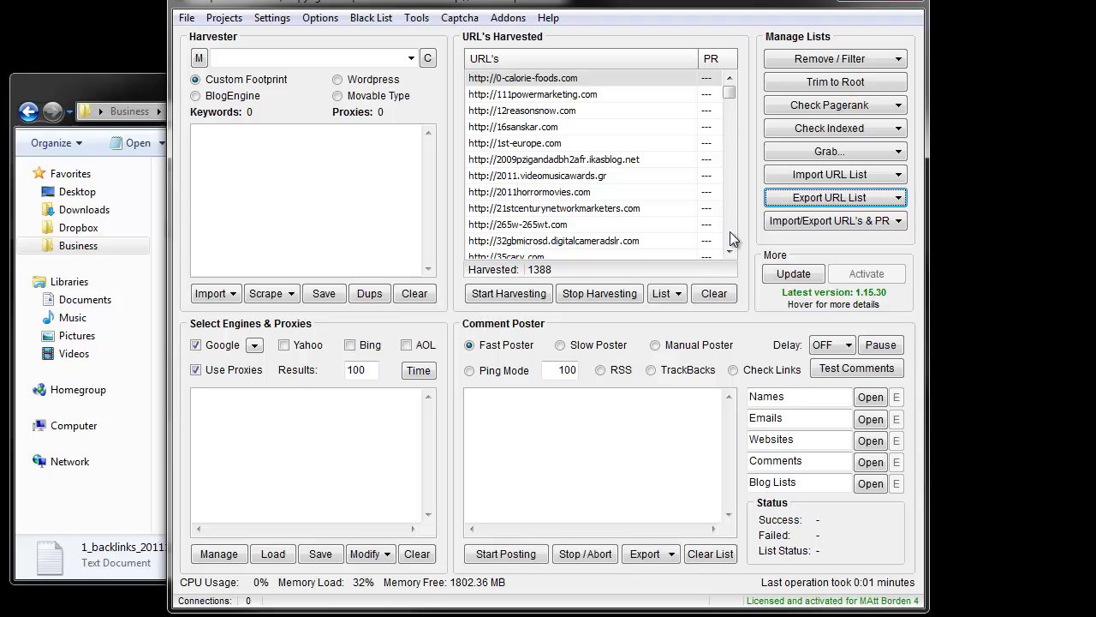
{"action": "left_click", "coordinate": [814, 174]}
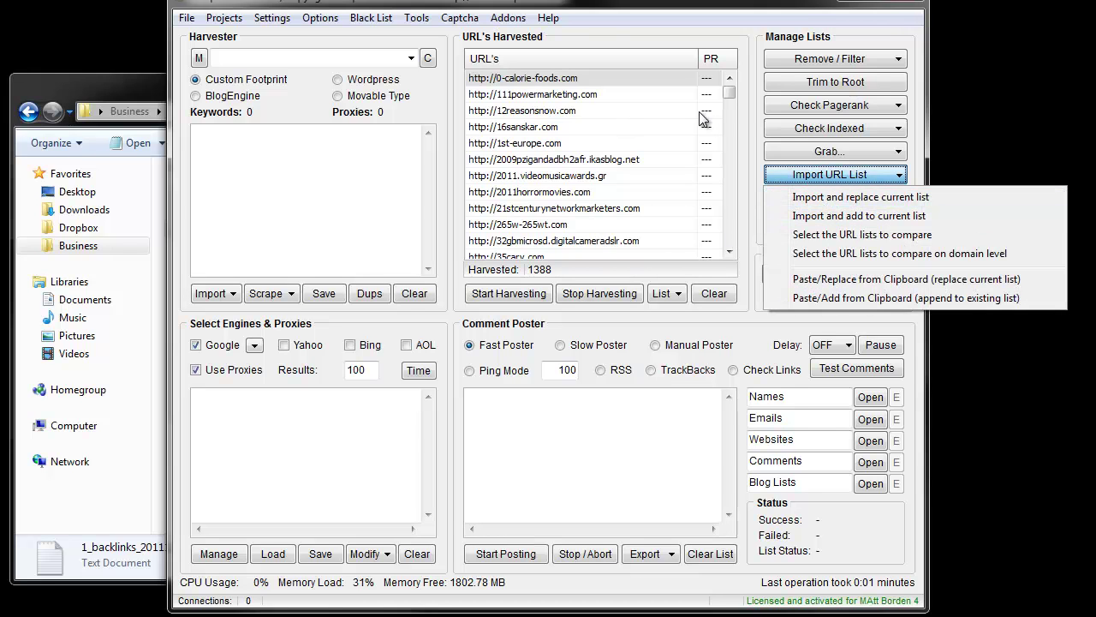
{"action": "left_click", "coordinate": [852, 1]}
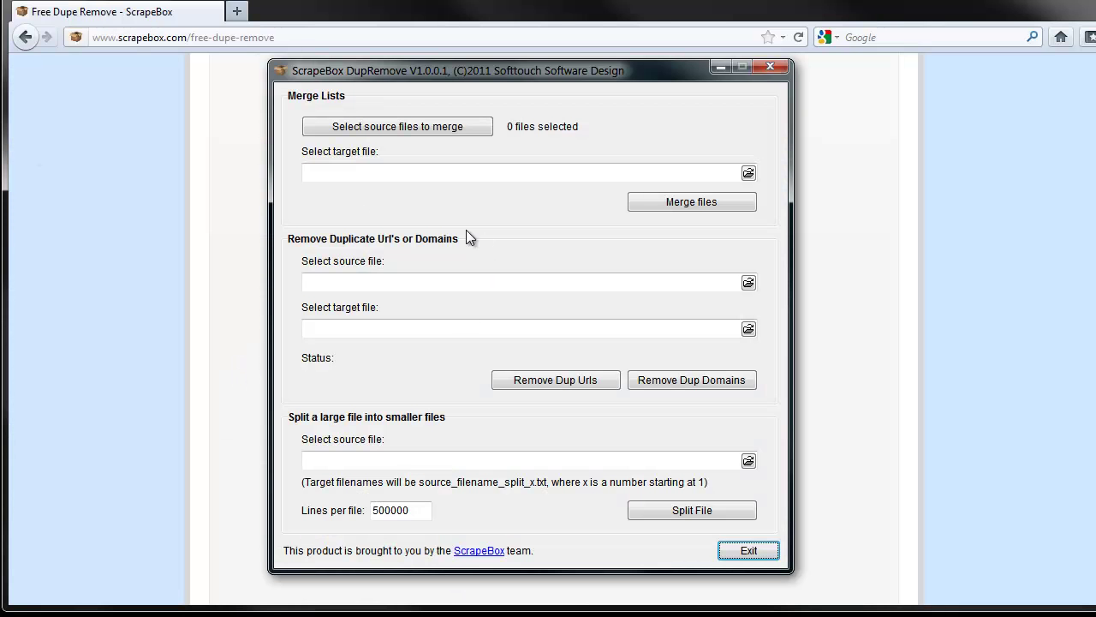
{"action": "scroll", "coordinate": [245, 280], "scroll_direction": "down", "scroll_amount": 10}
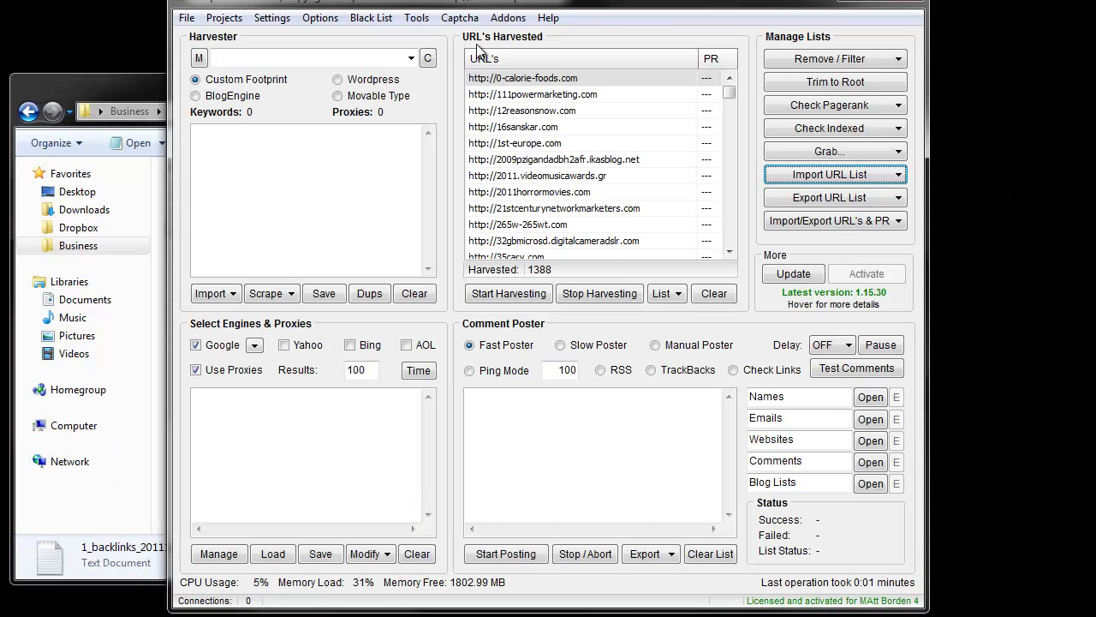
{"action": "left_click", "coordinate": [508, 17]}
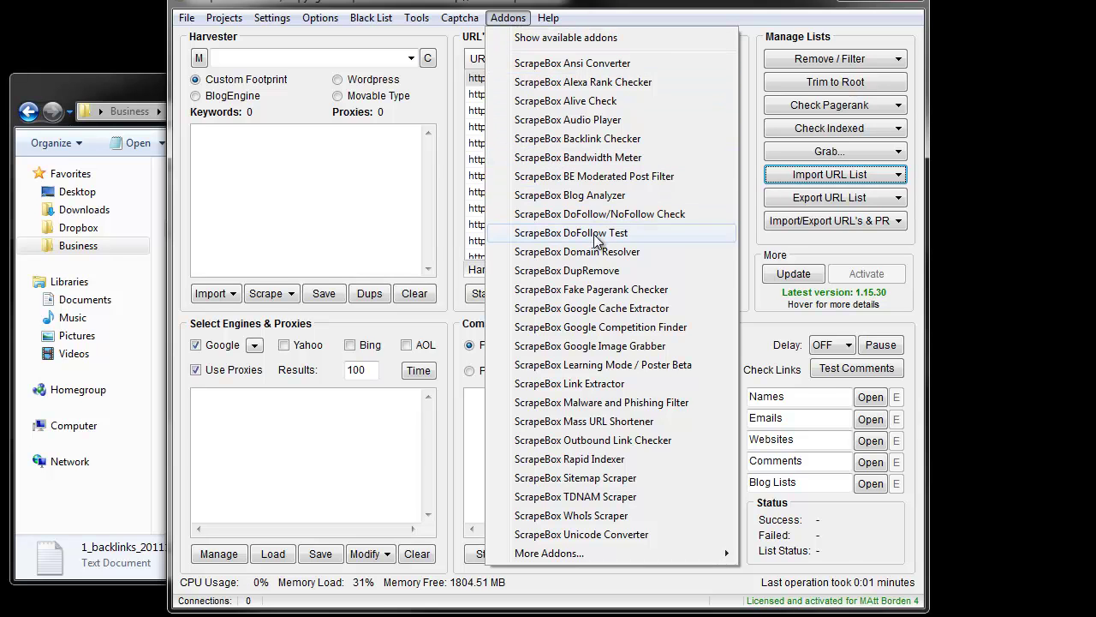
{"action": "left_click", "coordinate": [597, 271]}
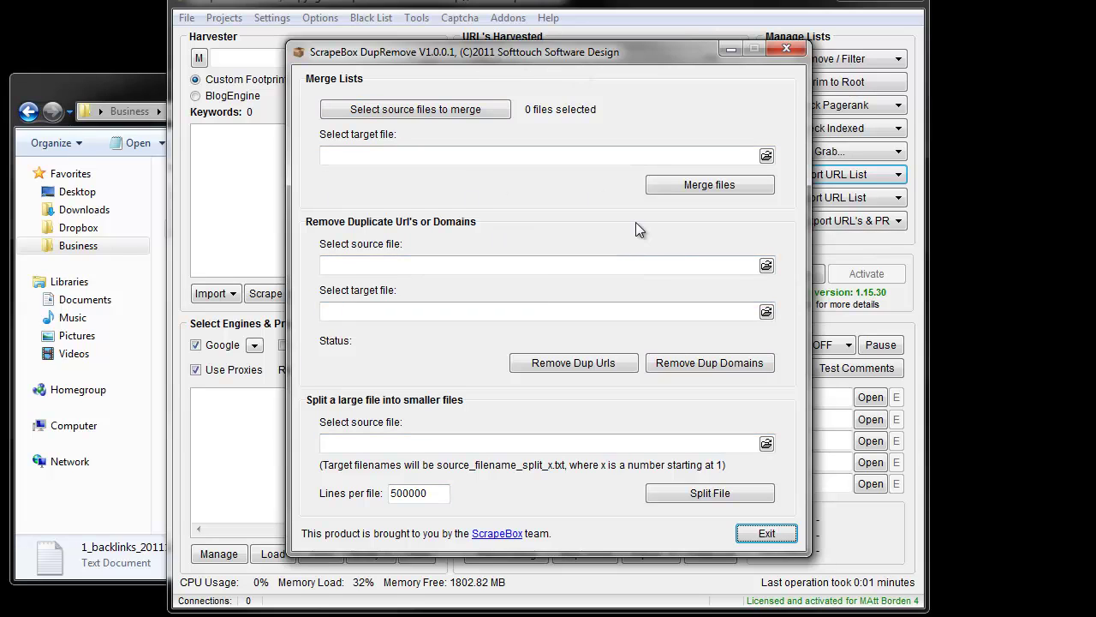
{"action": "left_click", "coordinate": [448, 114]}
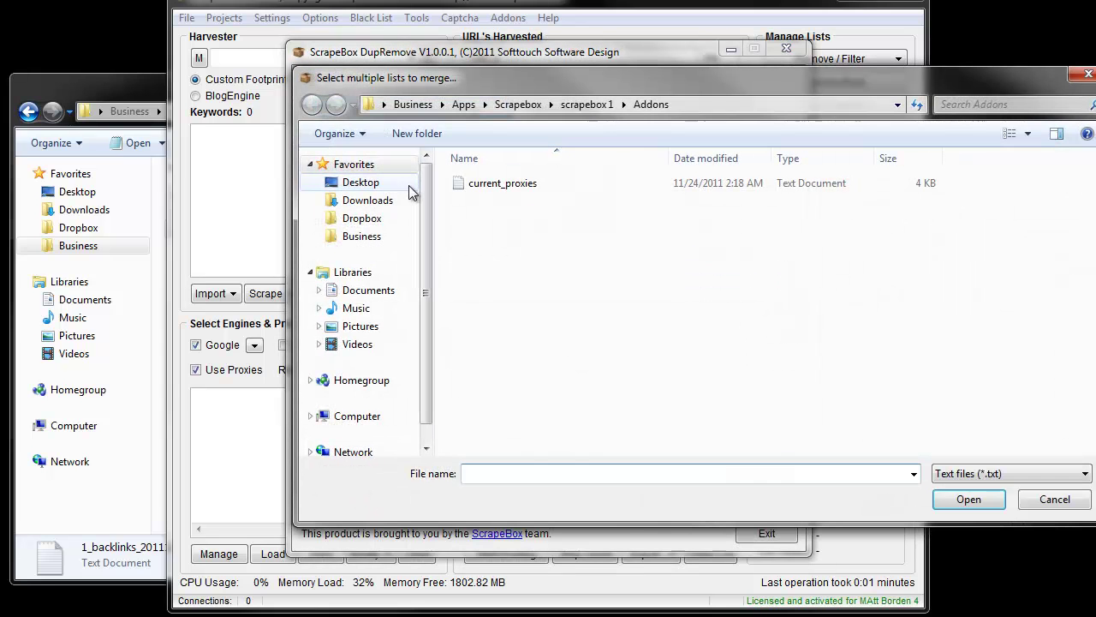
{"action": "left_click", "coordinate": [376, 238]}
{"action": "double_click", "coordinate": [487, 200]}
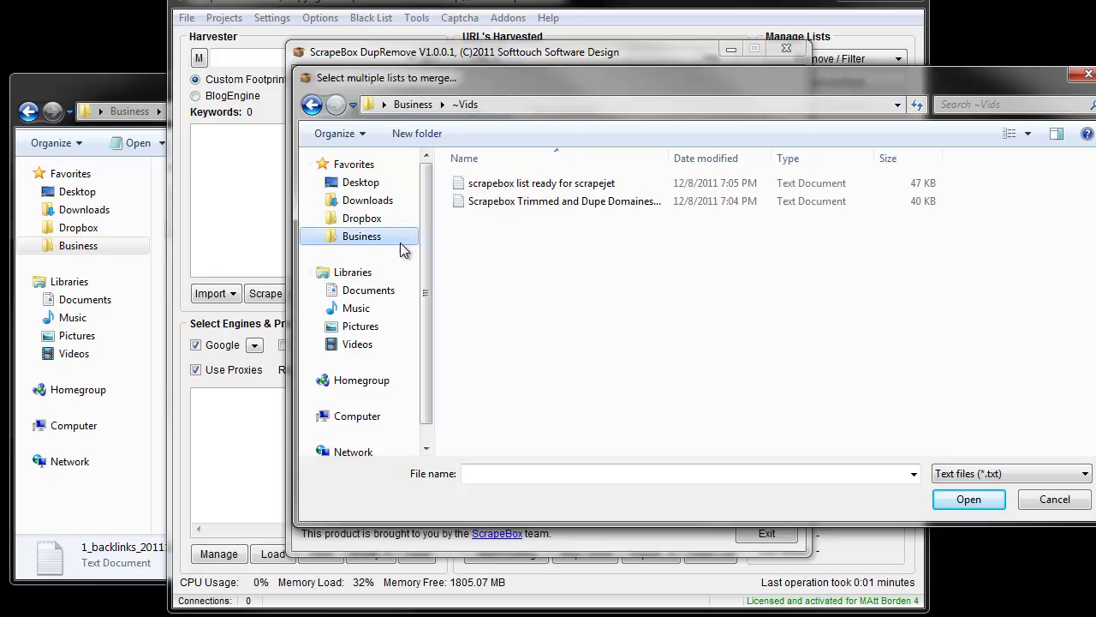
{"action": "left_click_drag", "start_coordinate": [552, 318], "coordinate": [498, 171]}
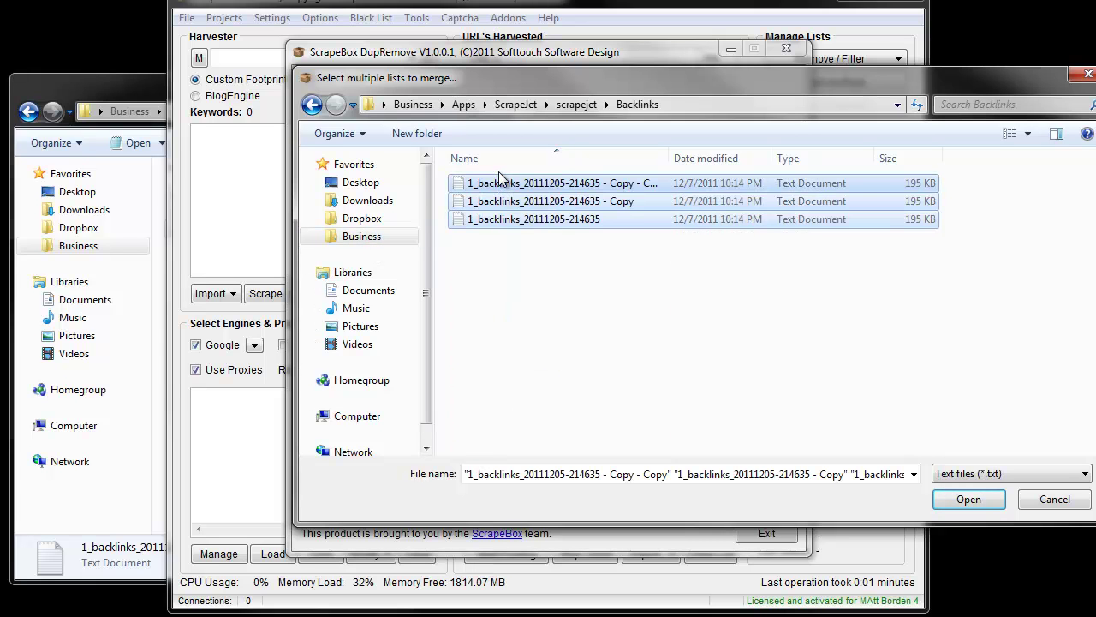
{"action": "left_click", "coordinate": [975, 502]}
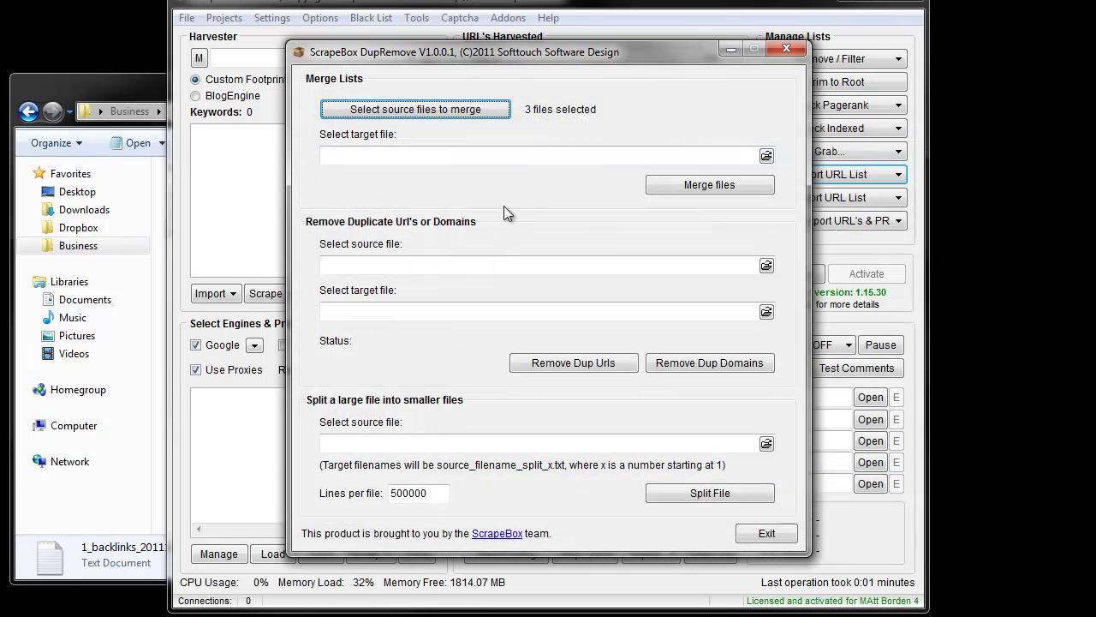
Merge the chosen lists into a target file named "all" in the Backlinks folder
{"action": "left_click", "coordinate": [768, 158]}
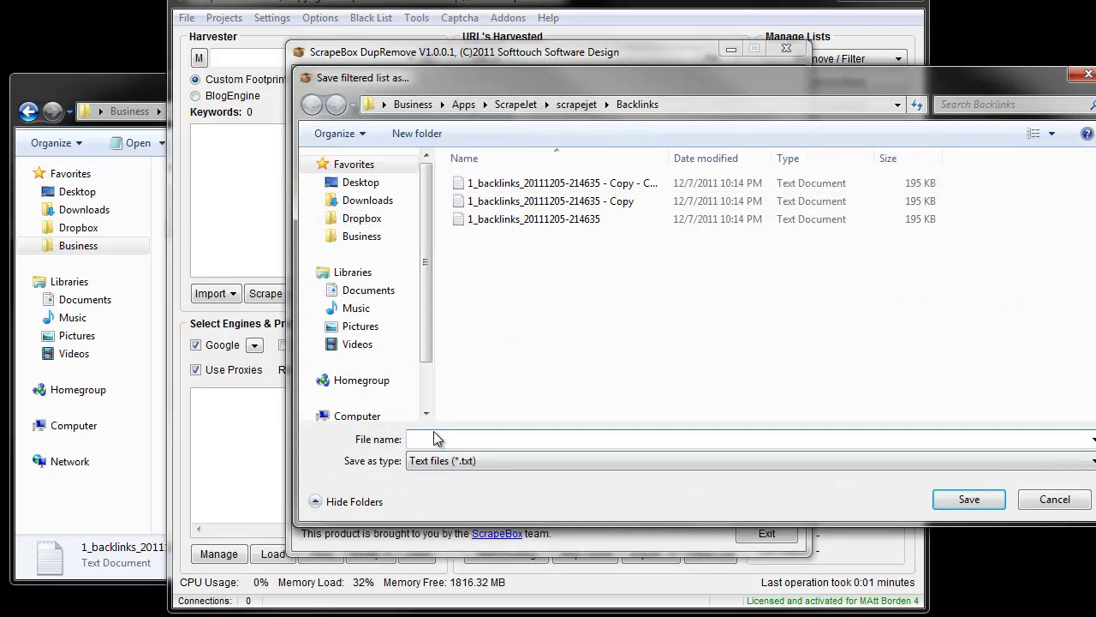
{"action": "type", "text": "all"}
{"action": "left_click", "coordinate": [968, 498]}
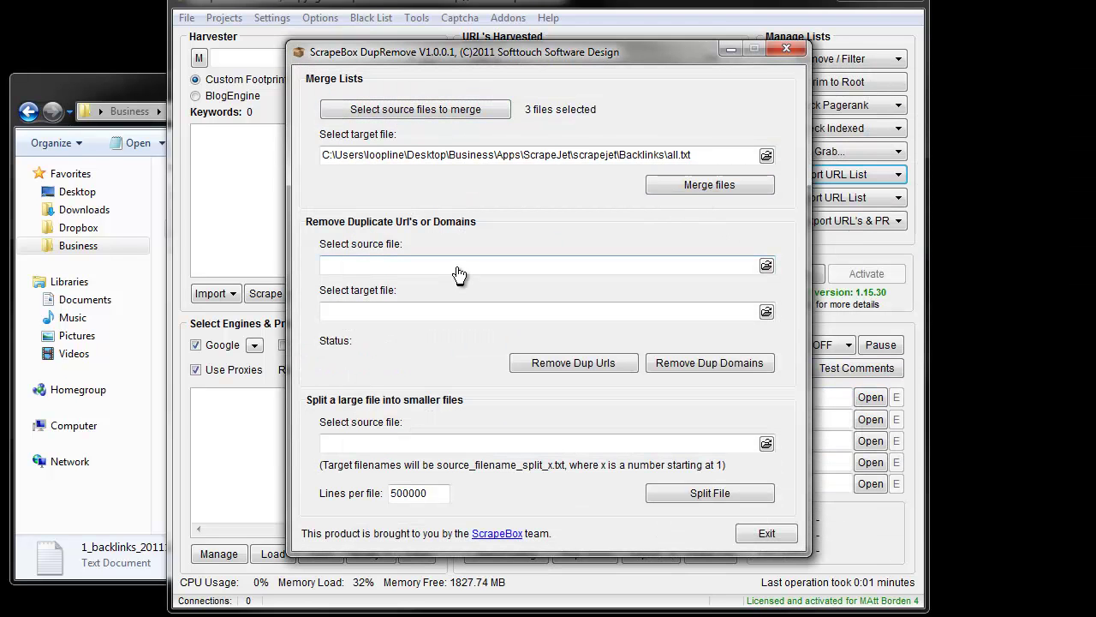
Remove duplicate domains from the "all" file, writing the result to "all dupes domains removed" in the Backlinks folder
{"action": "left_click", "coordinate": [767, 265]}
{"action": "double_click", "coordinate": [482, 237]}
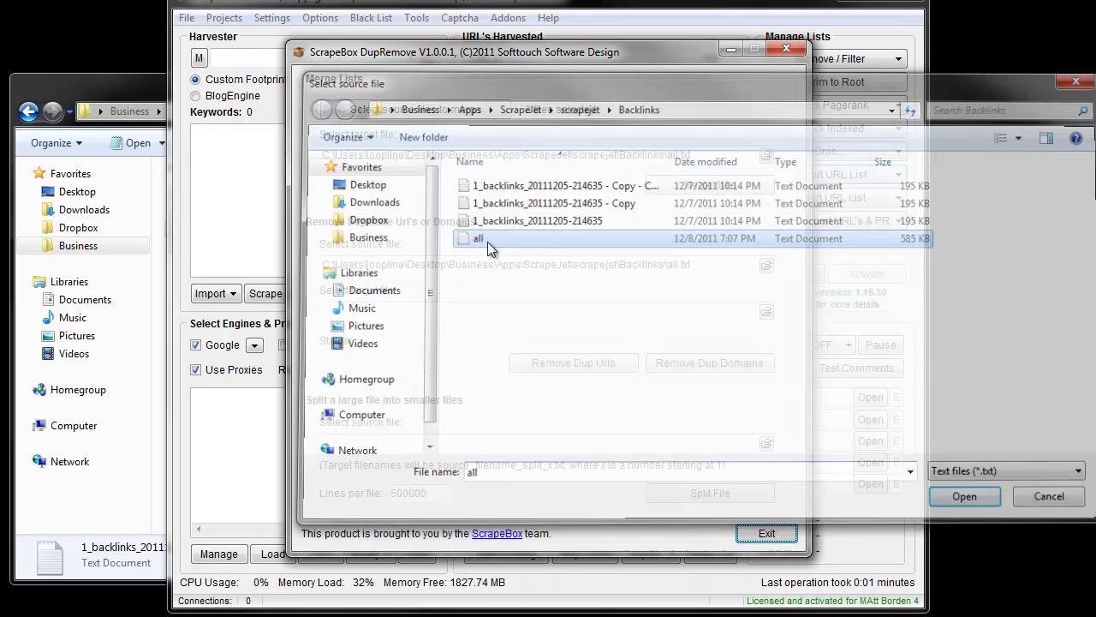
{"action": "left_click", "coordinate": [766, 313]}
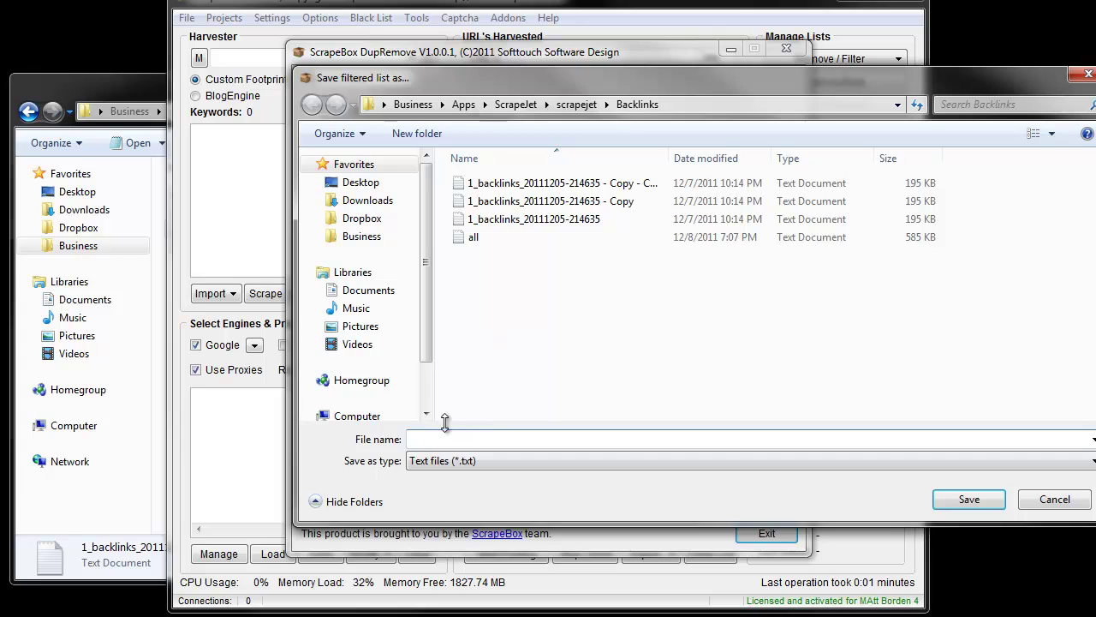
{"action": "type", "text": "all dupes domains removed"}
{"action": "key", "text": "Return"}
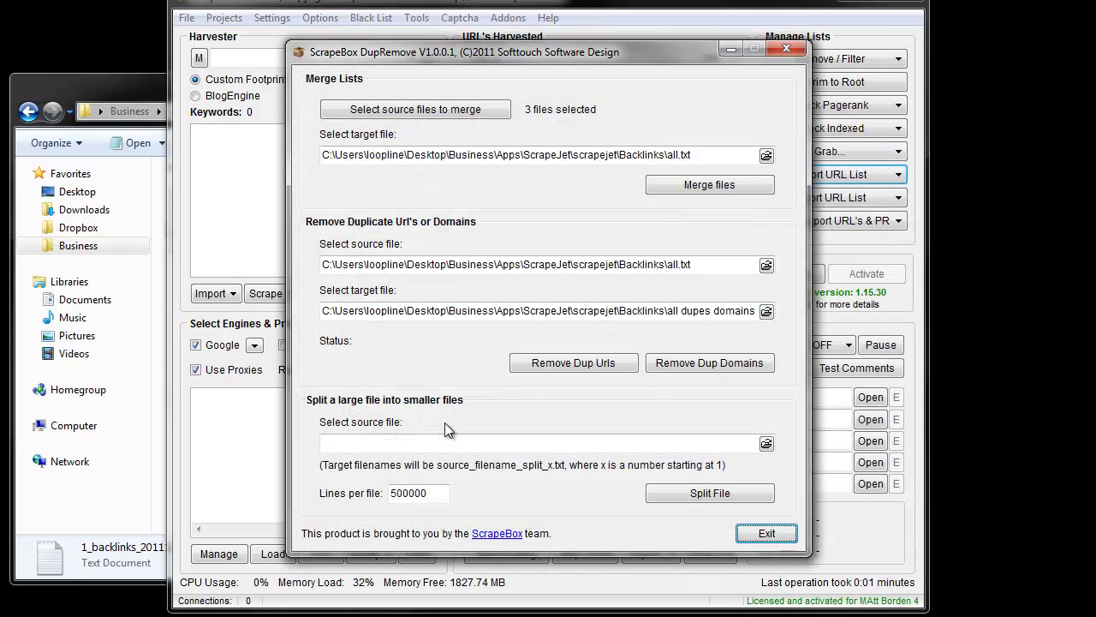
{"action": "left_click", "coordinate": [704, 365]}
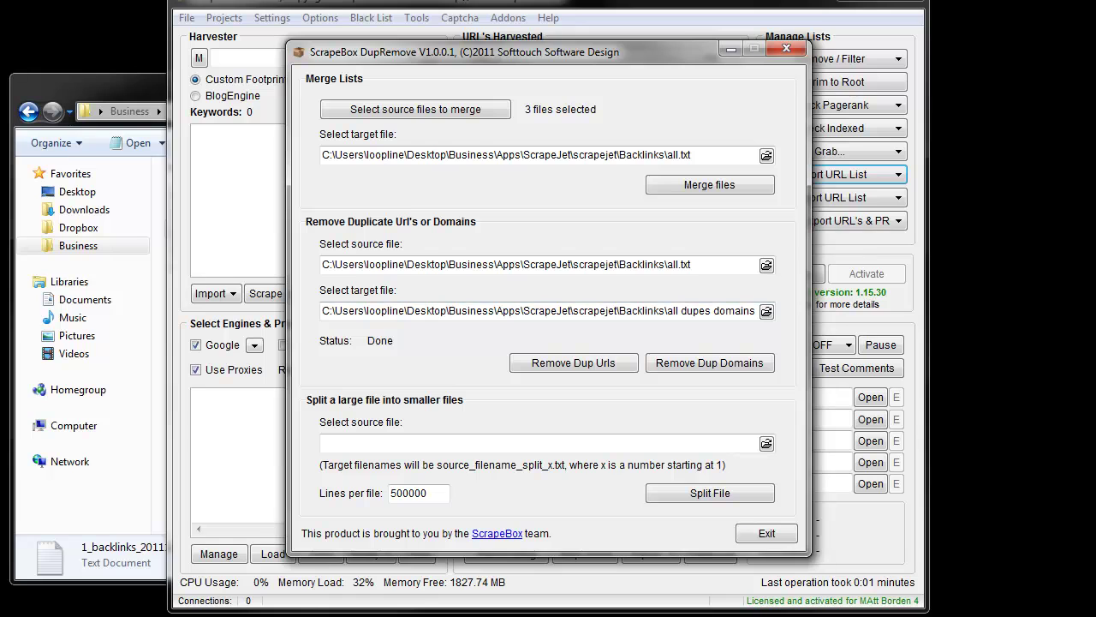
Copy the "all dupes domains removed" file from the Backlinks folder into the ~Vids folder
{"action": "left_click", "coordinate": [60, 616]}
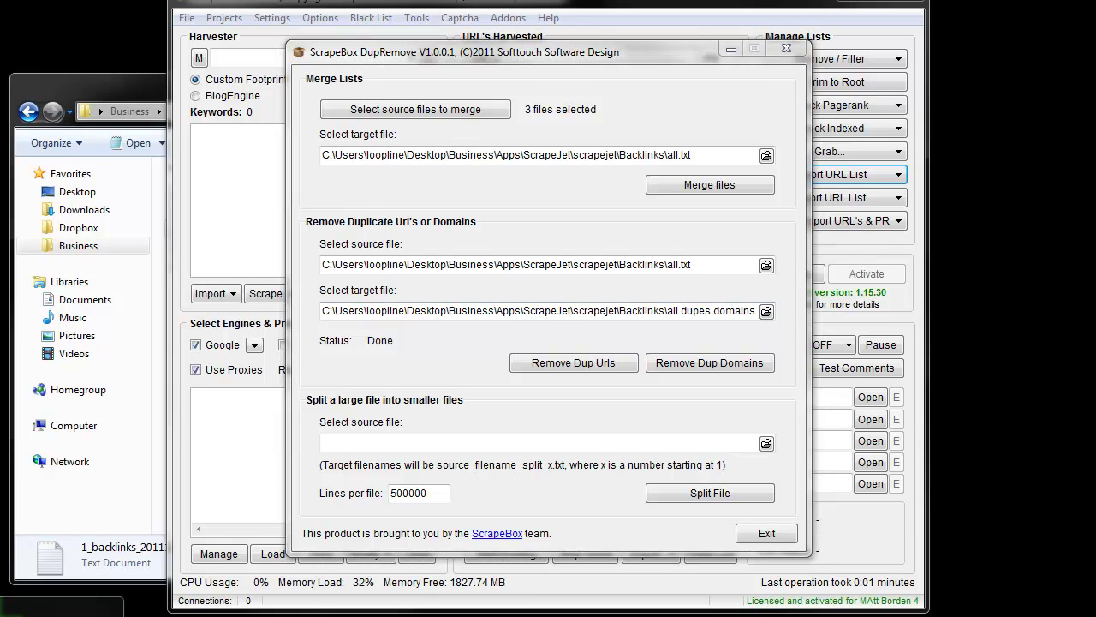
{"action": "left_click", "coordinate": [60, 608]}
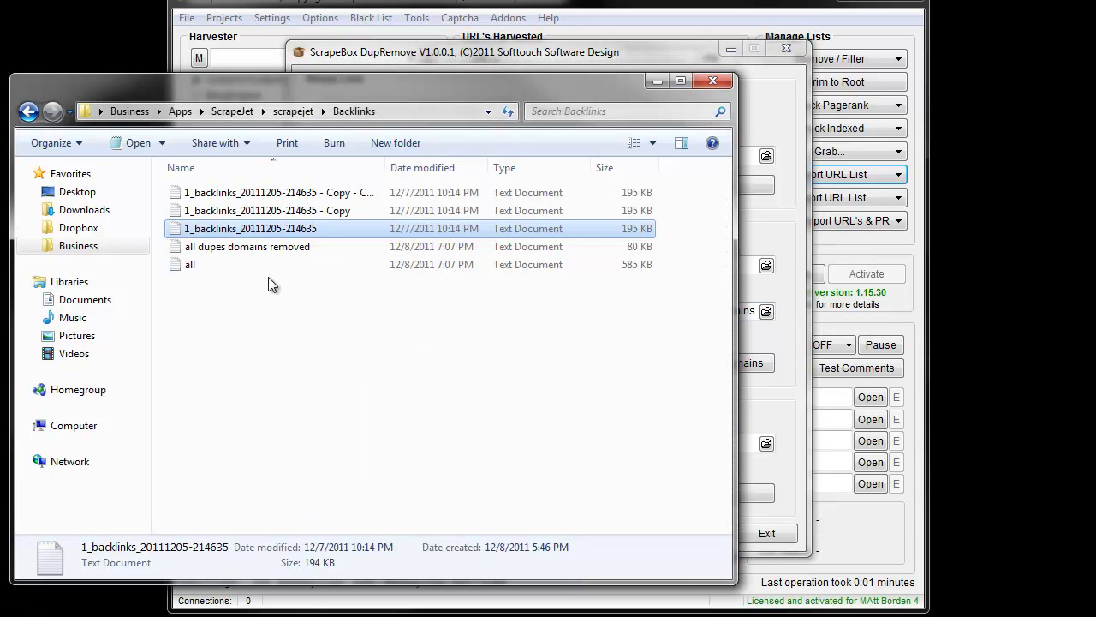
{"action": "left_click", "coordinate": [272, 248]}
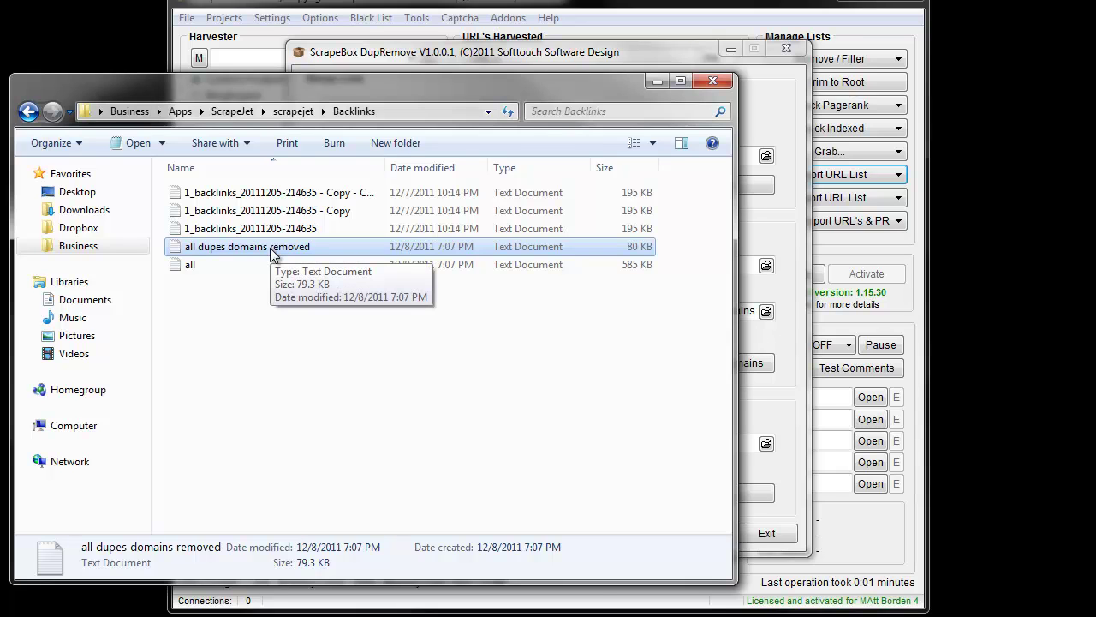
{"action": "right_click", "coordinate": [269, 248]}
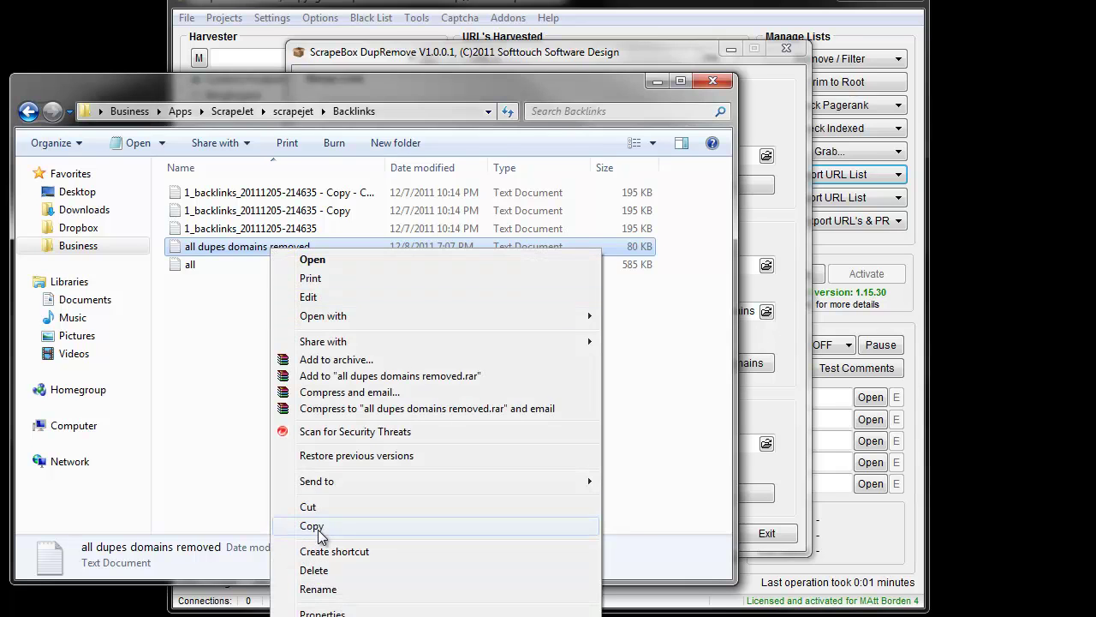
{"action": "left_click", "coordinate": [315, 524]}
{"action": "left_click", "coordinate": [62, 616]}
{"action": "left_click", "coordinate": [61, 614]}
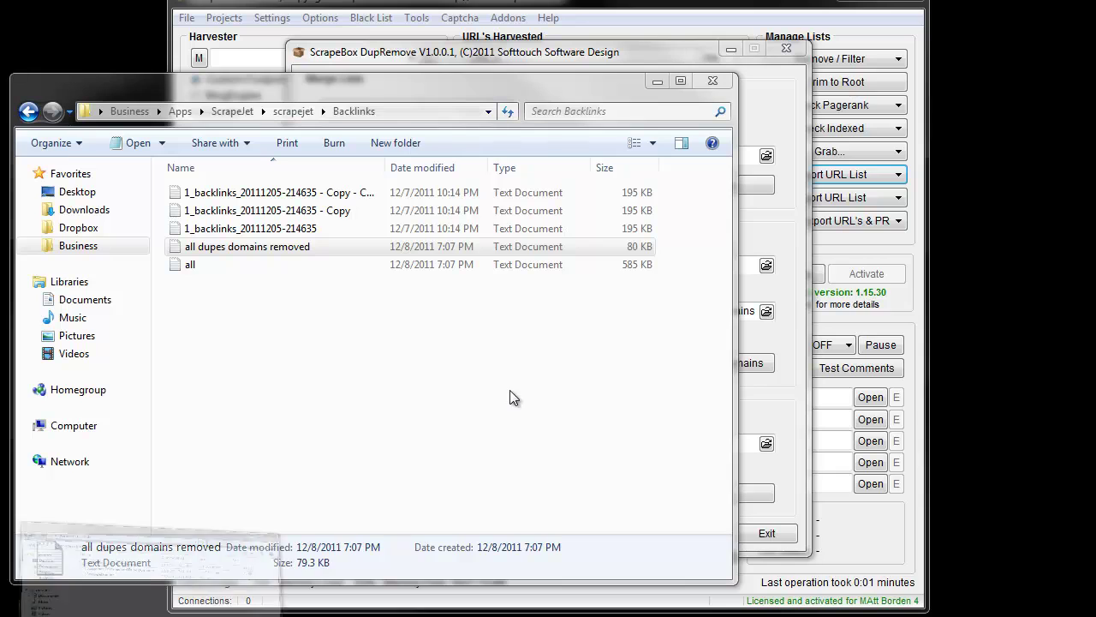
{"action": "right_click", "coordinate": [602, 268]}
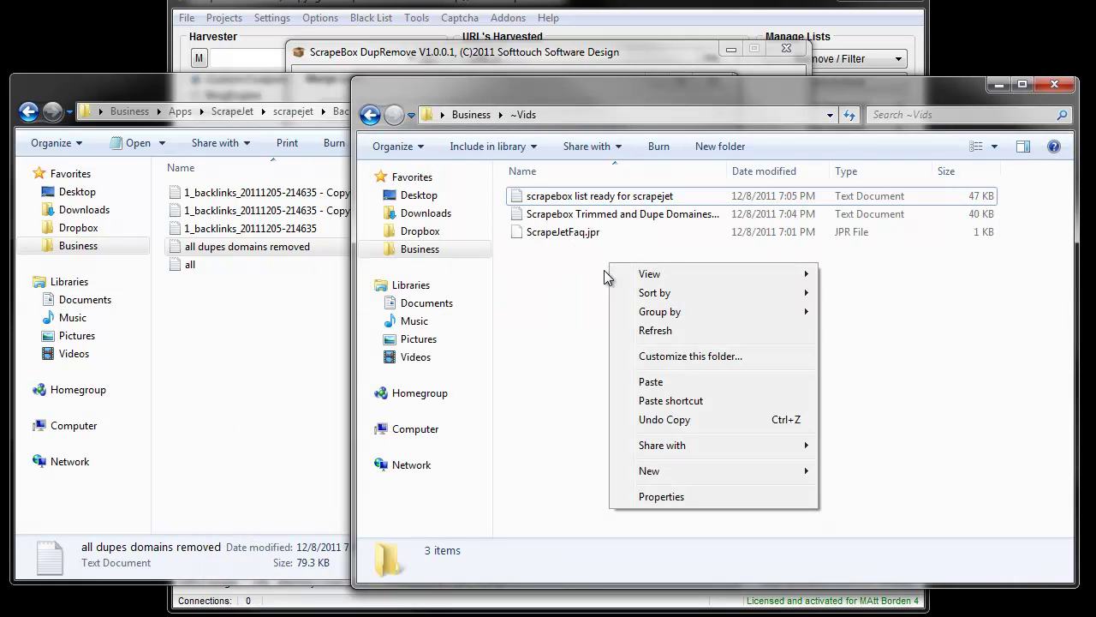
{"action": "left_click", "coordinate": [654, 380]}
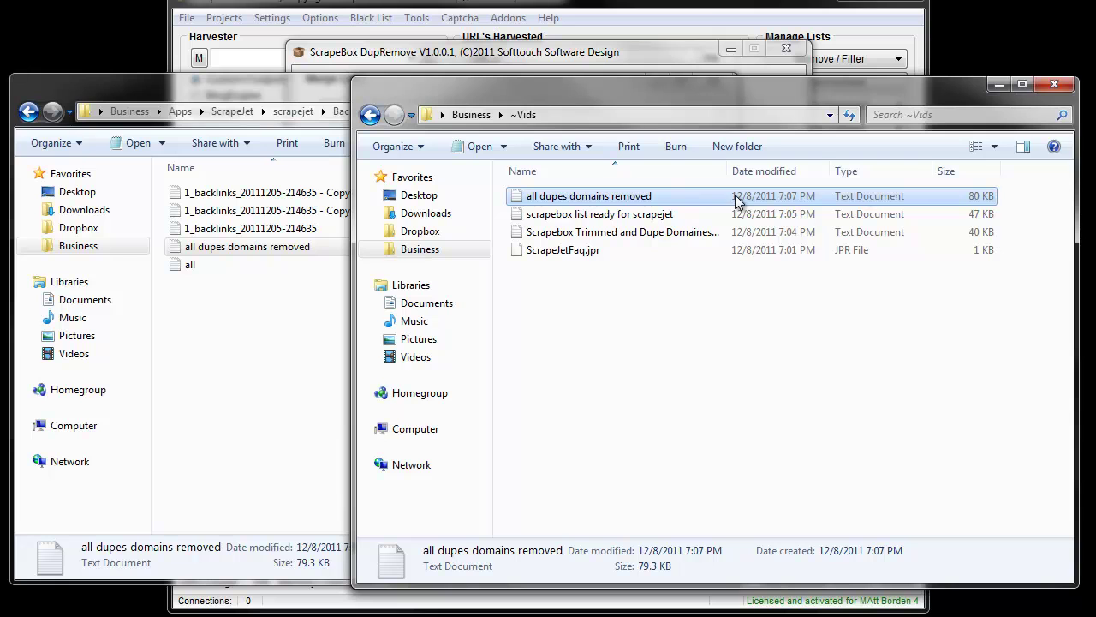
Put away the folder, ScrapeBox and DupRemove windows and switch to the ScrapeJet List Expansion Tool workbook in Excel
{"action": "left_click", "coordinate": [1055, 84]}
{"action": "left_click", "coordinate": [844, 3]}
{"action": "left_click", "coordinate": [730, 49]}
{"action": "left_click", "coordinate": [658, 81]}
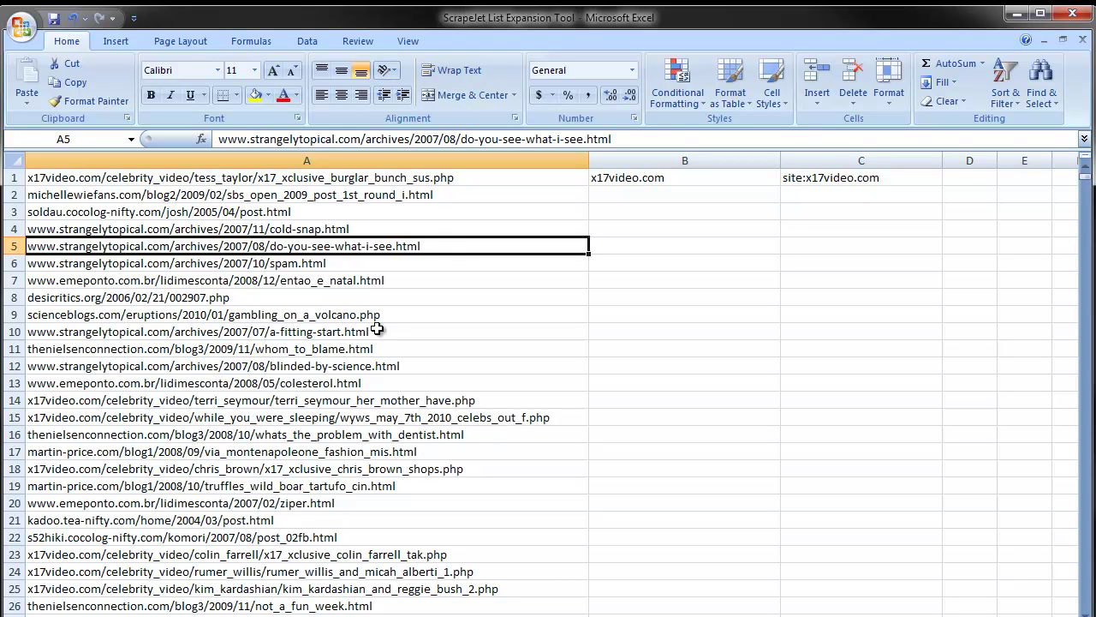
Clear the existing URLs from cells A1 to A42 in column A
{"action": "left_click", "coordinate": [354, 180]}
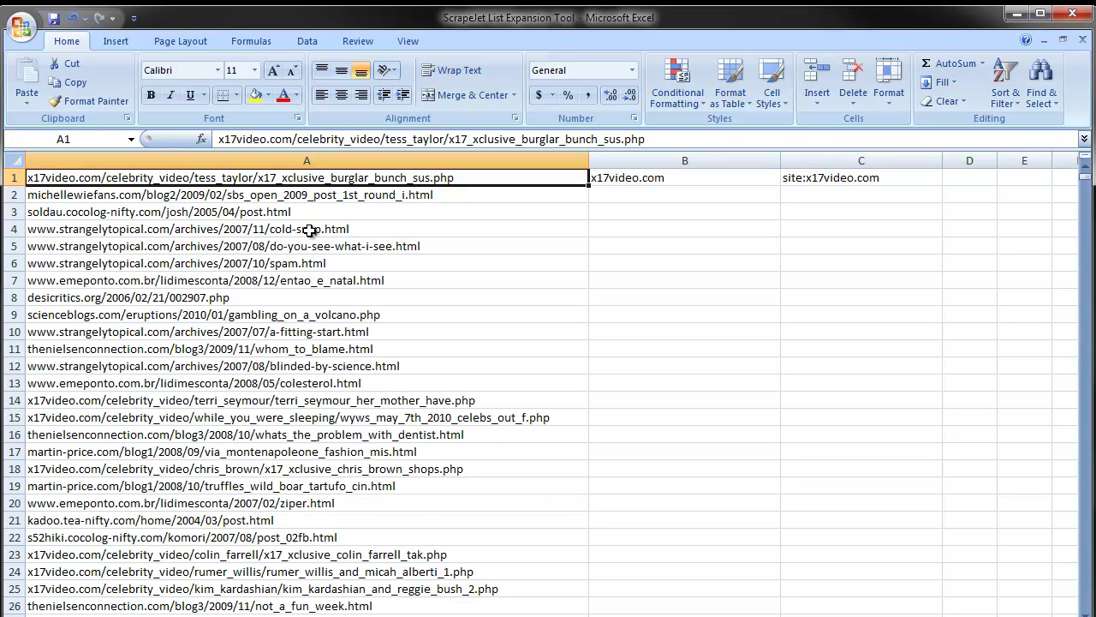
{"action": "scroll", "coordinate": [300, 188], "scroll_direction": "down", "scroll_amount": 16}
{"action": "scroll", "coordinate": [296, 191], "scroll_direction": "up", "scroll_amount": 16}
{"action": "left_click_drag", "start_coordinate": [307, 178], "coordinate": [353, 577]}
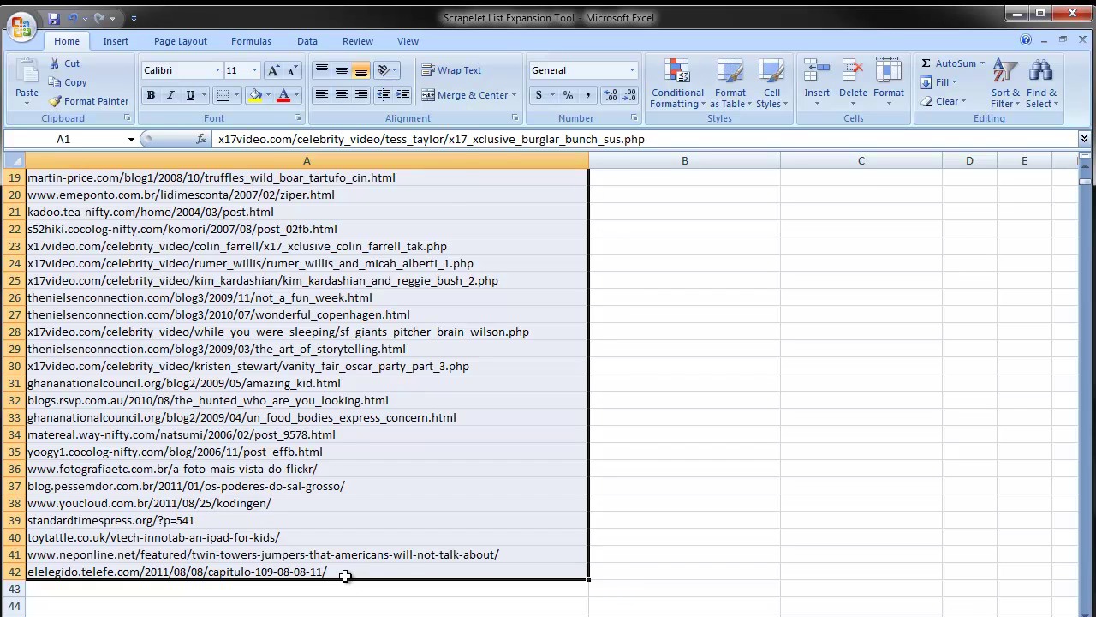
{"action": "key", "text": "Delete"}
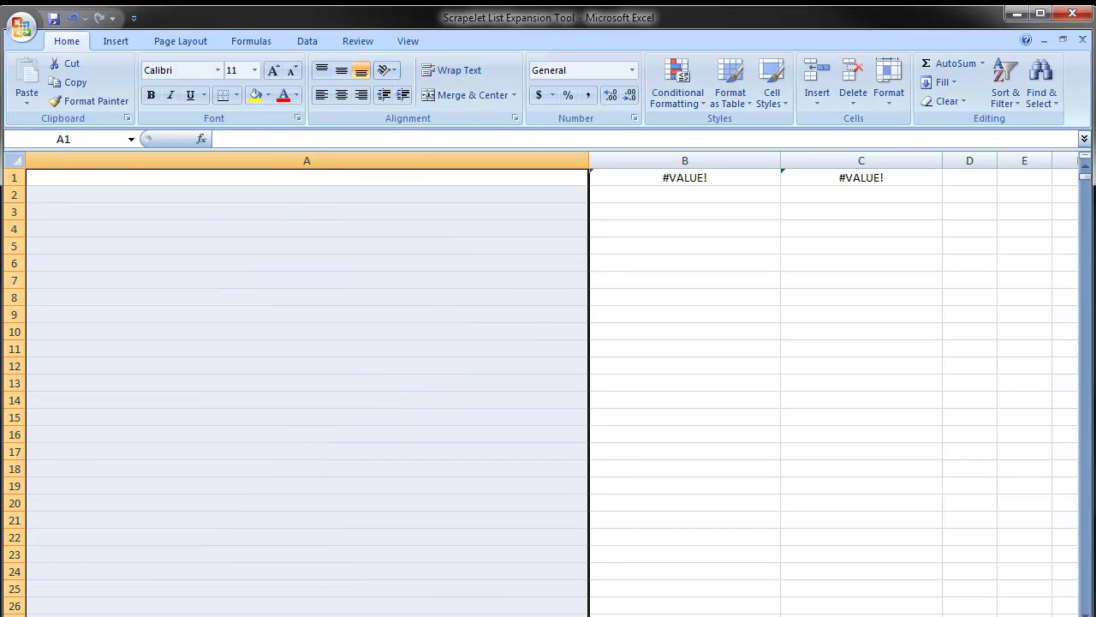
Open "all dupes domains removed" from the ~Vids folder in Notepad, copy its URLs, and close the file
{"action": "left_click", "coordinate": [65, 615]}
{"action": "left_click", "coordinate": [65, 613]}
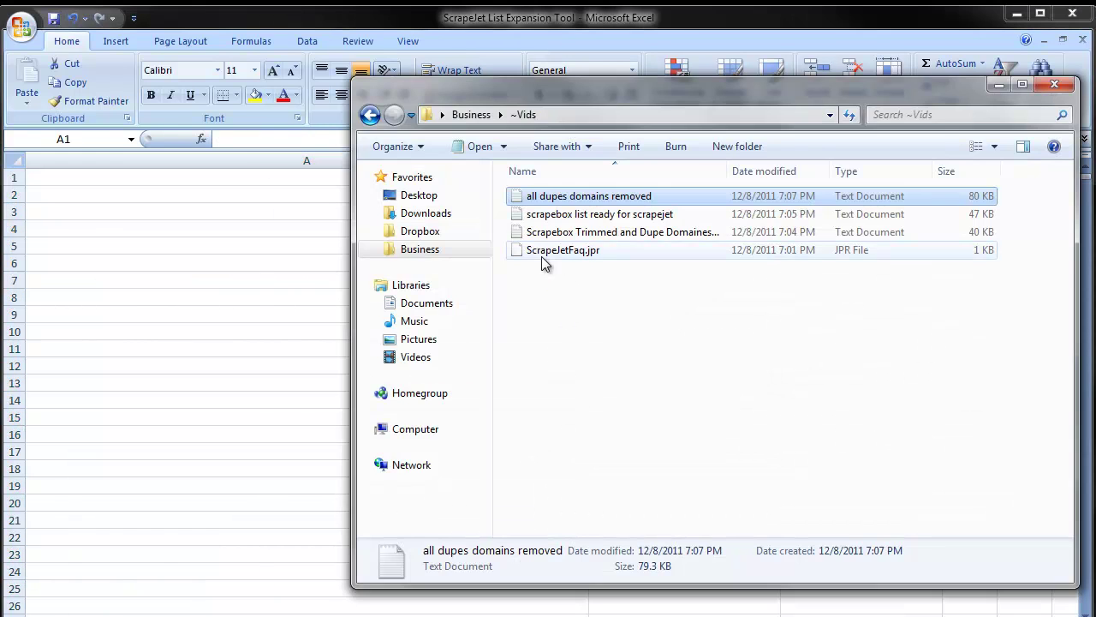
{"action": "double_click", "coordinate": [582, 199]}
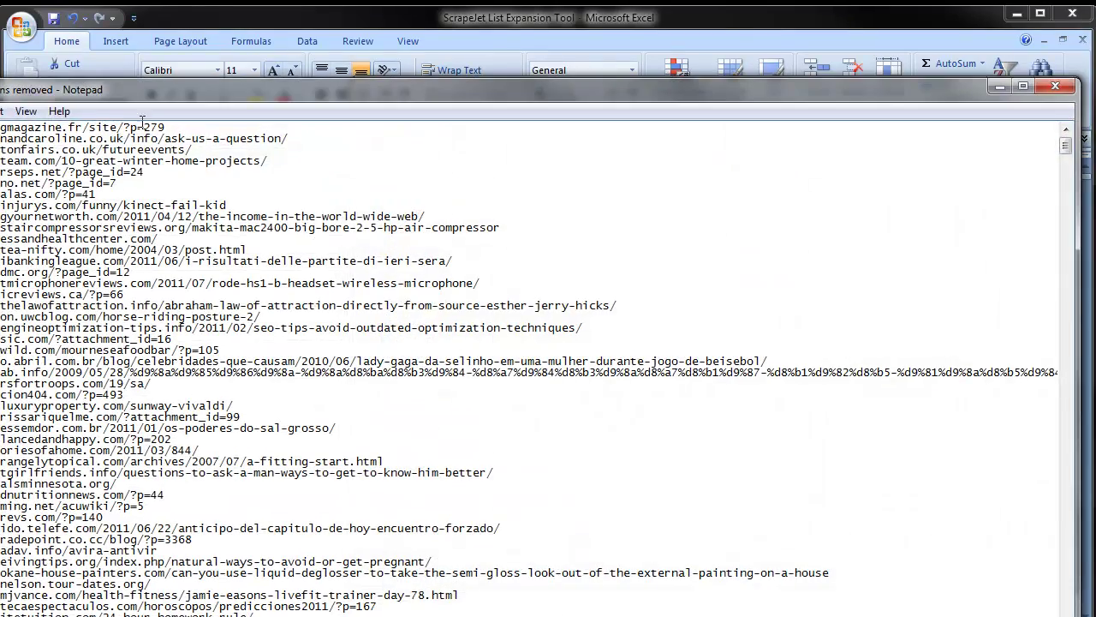
{"action": "left_click_drag", "start_coordinate": [168, 93], "coordinate": [244, 95]}
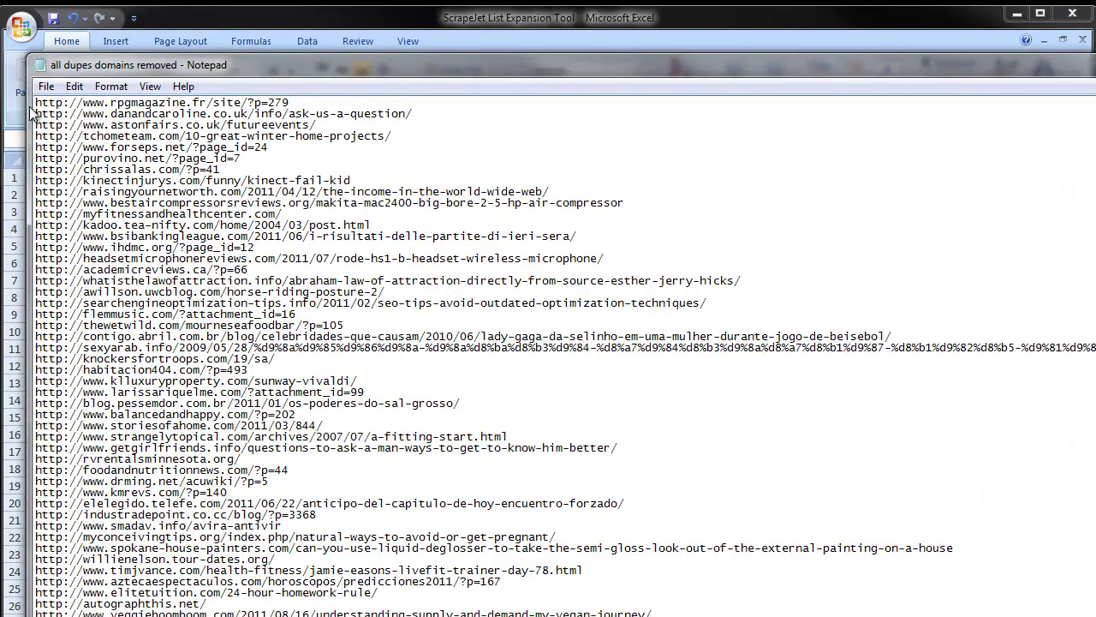
{"action": "left_click_drag", "start_coordinate": [34, 103], "coordinate": [257, 612]}
{"action": "right_click", "coordinate": [210, 360]}
{"action": "left_click", "coordinate": [244, 410]}
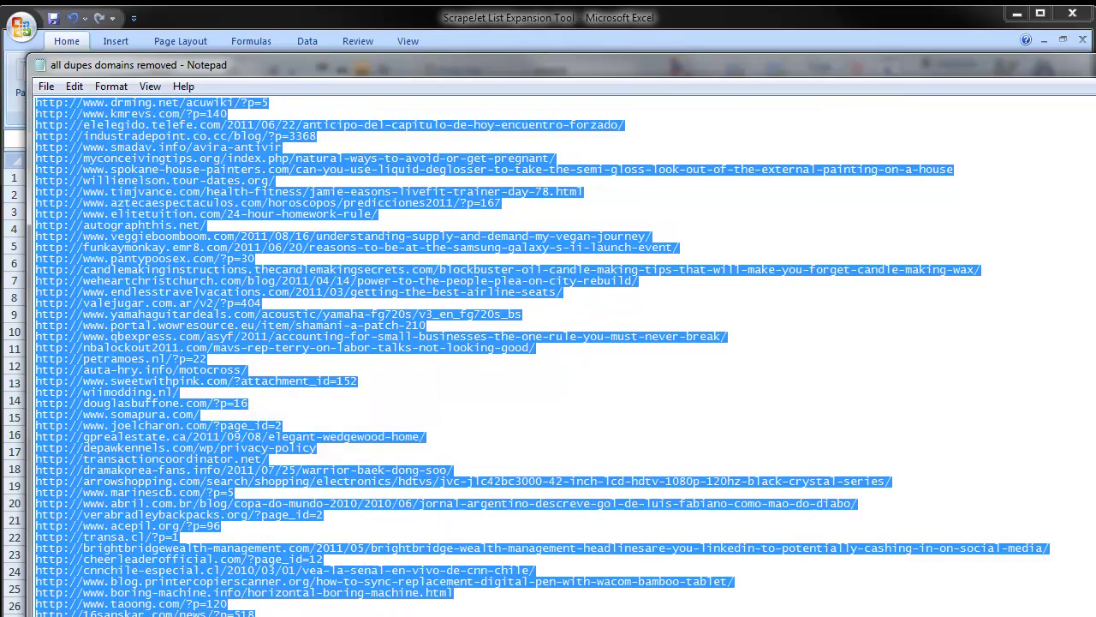
{"action": "key", "text": "alt+F4"}
Paste the copied URL list into column A of the workbook, starting at A1
{"action": "left_click", "coordinate": [217, 163]}
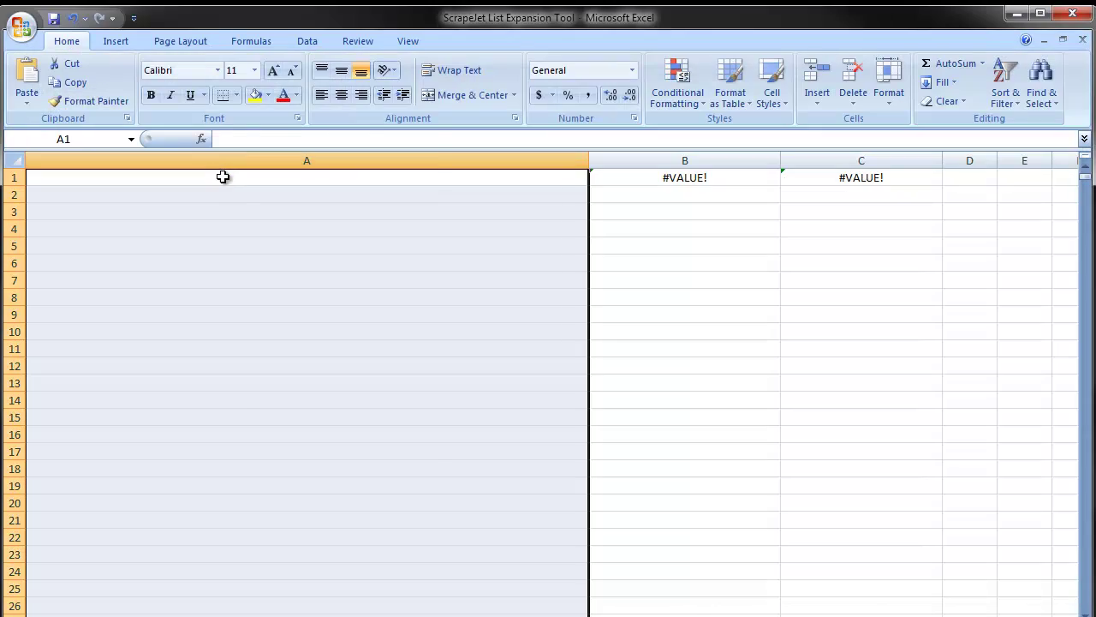
{"action": "right_click", "coordinate": [223, 176]}
{"action": "left_click", "coordinate": [257, 222]}
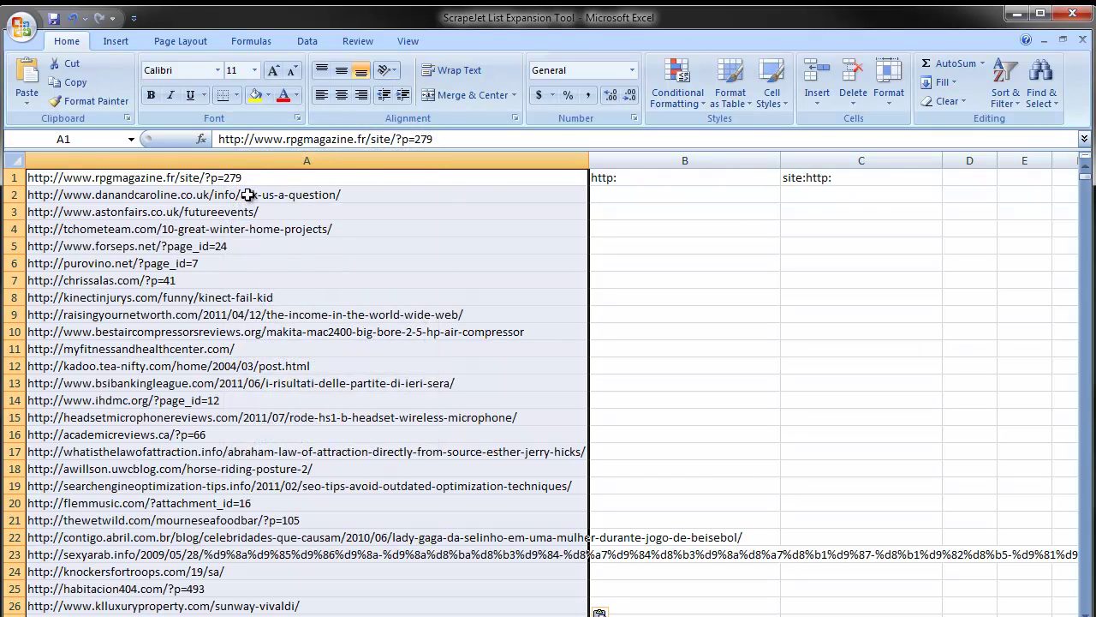
Inspect the root-domain formula in B1 and compare it with the pasted URL in A1
{"action": "left_click", "coordinate": [354, 181]}
{"action": "left_click", "coordinate": [656, 183]}
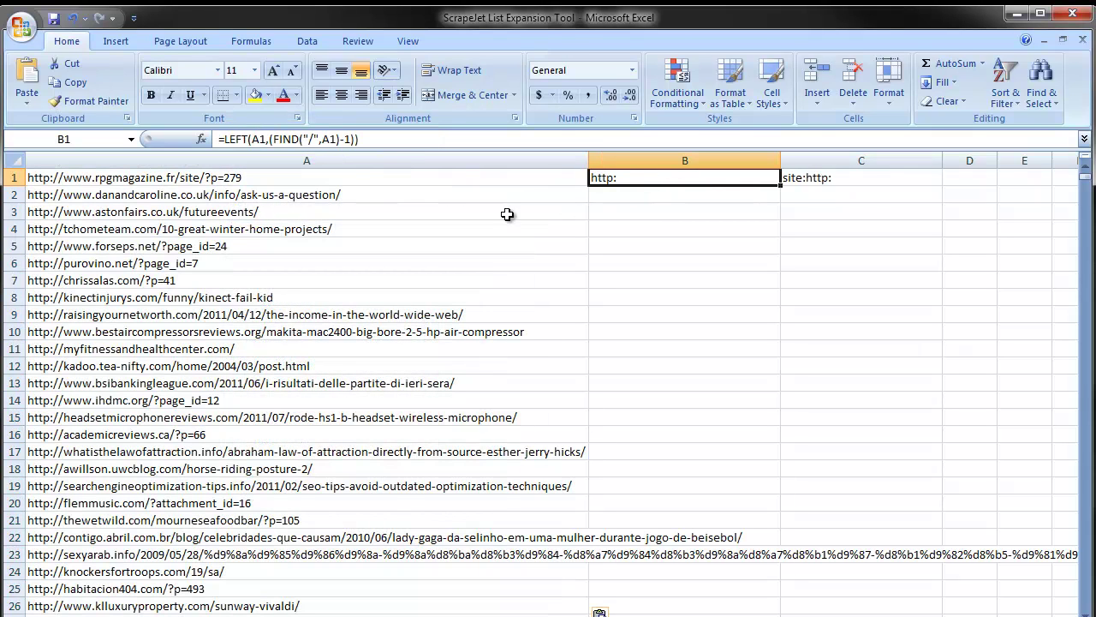
{"action": "left_click", "coordinate": [410, 189]}
{"action": "left_click", "coordinate": [407, 177]}
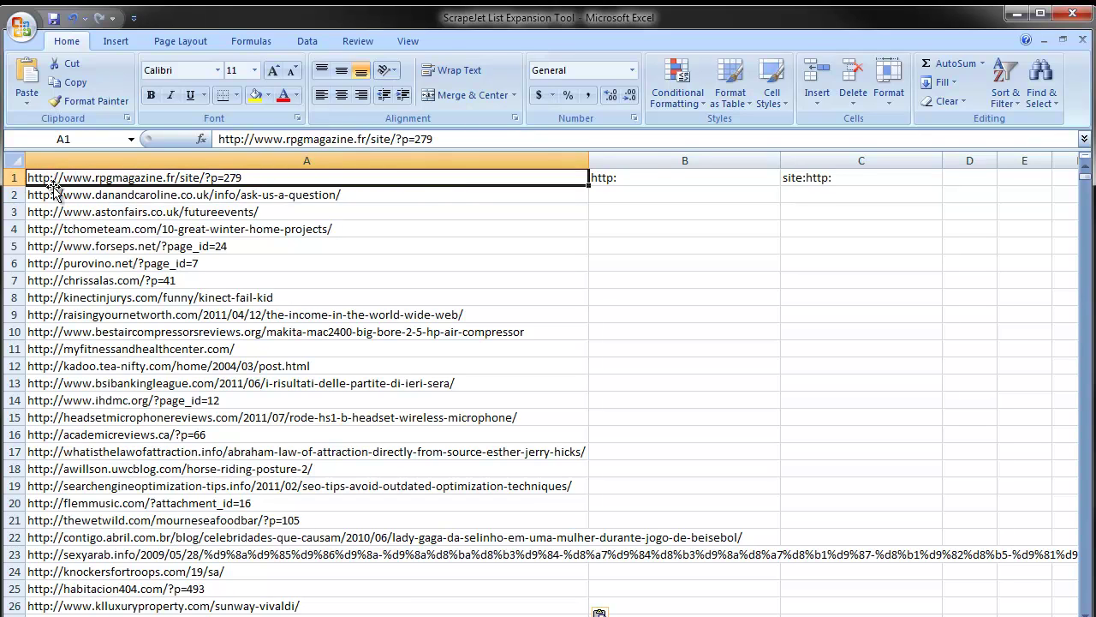
{"action": "key", "text": "ctrl+f"}
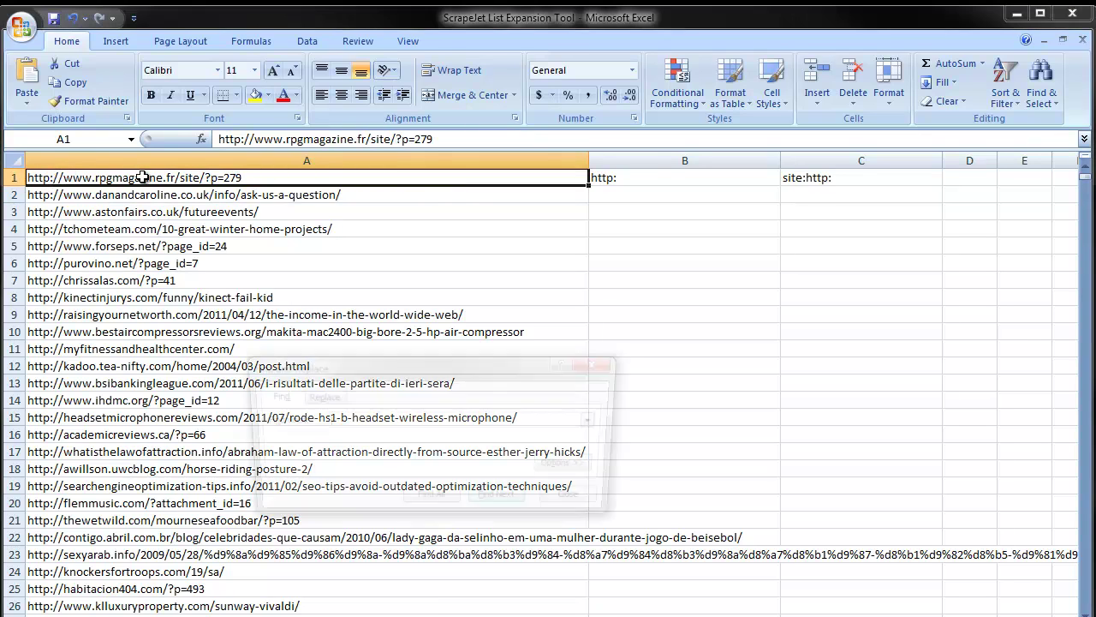
{"action": "left_click_drag", "start_coordinate": [350, 381], "coordinate": [345, 325]}
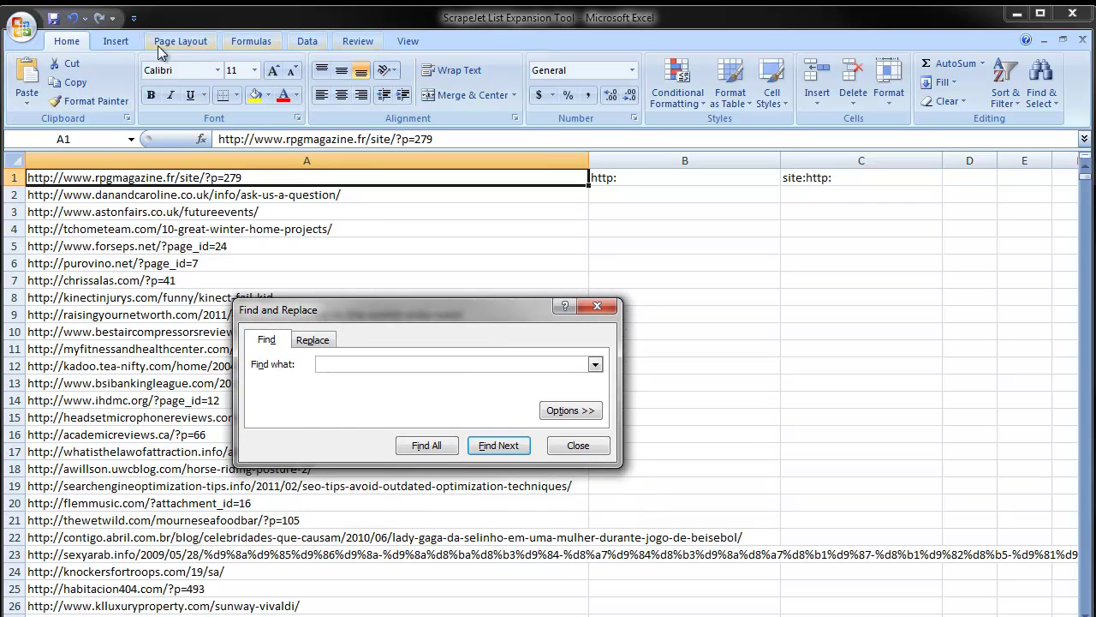
{"action": "left_click", "coordinate": [319, 341]}
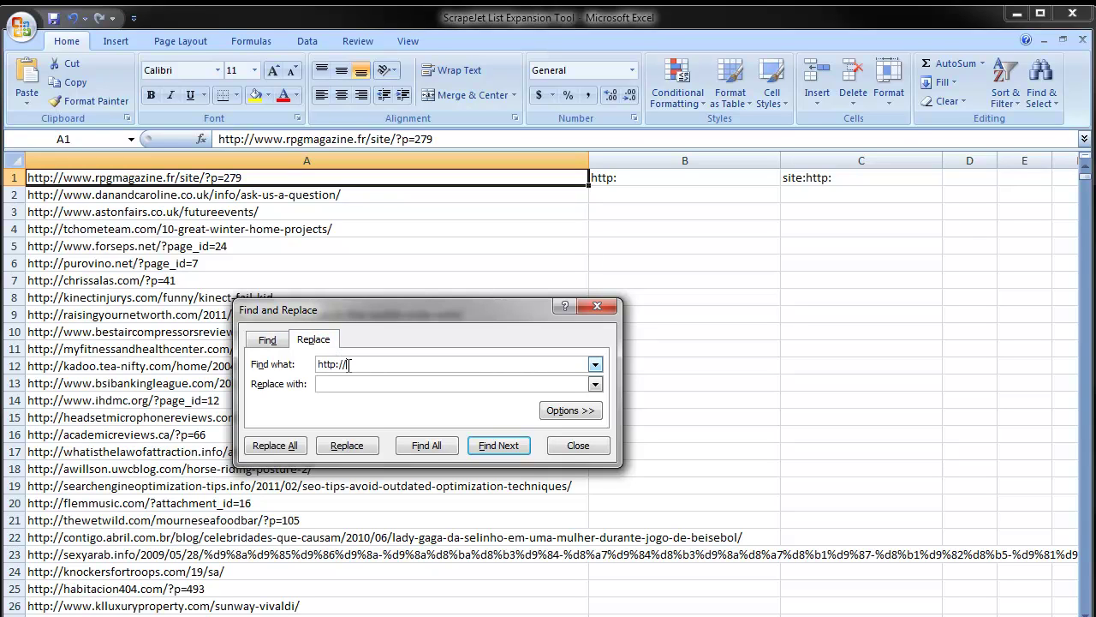
{"action": "left_click", "coordinate": [274, 445]}
{"action": "left_click", "coordinate": [554, 352]}
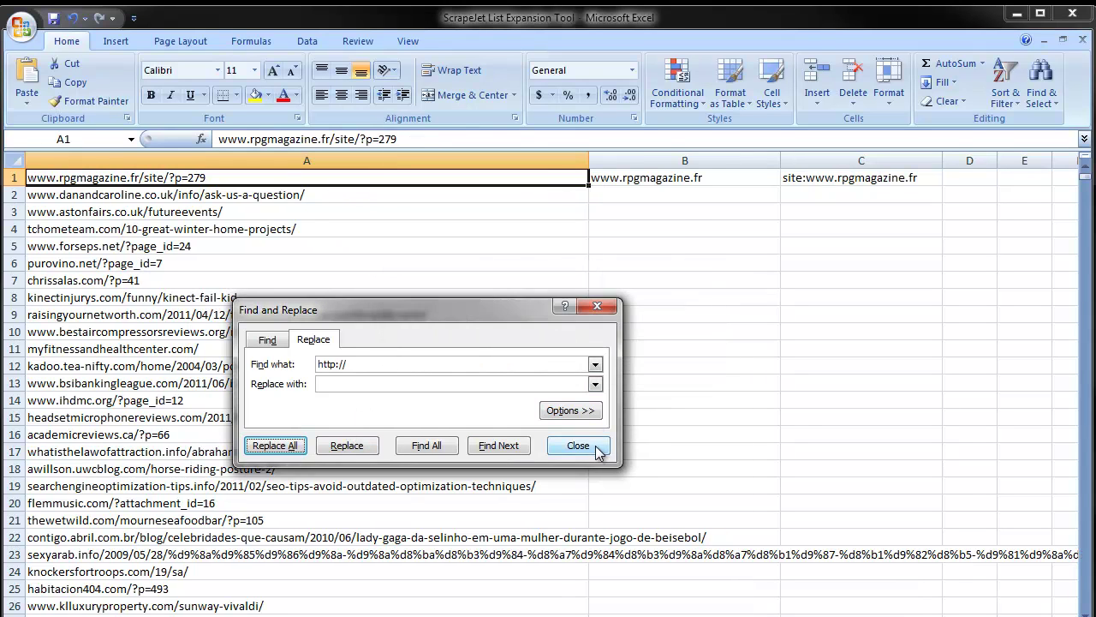
{"action": "left_click", "coordinate": [589, 446]}
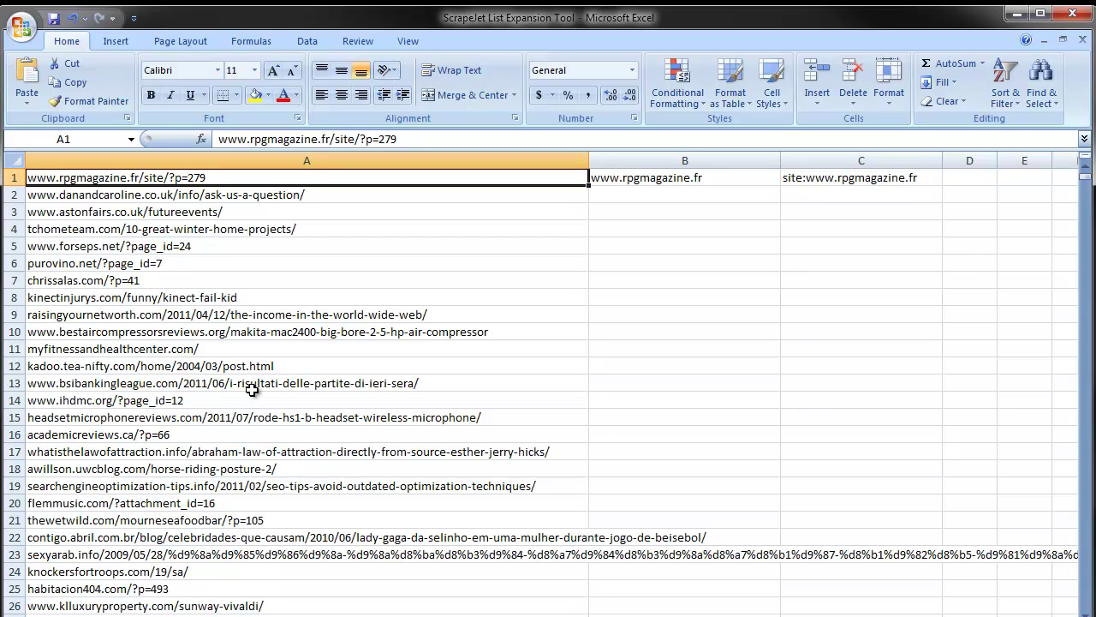
Copy the root-domain formula from B1 down through B26
{"action": "left_click", "coordinate": [713, 177]}
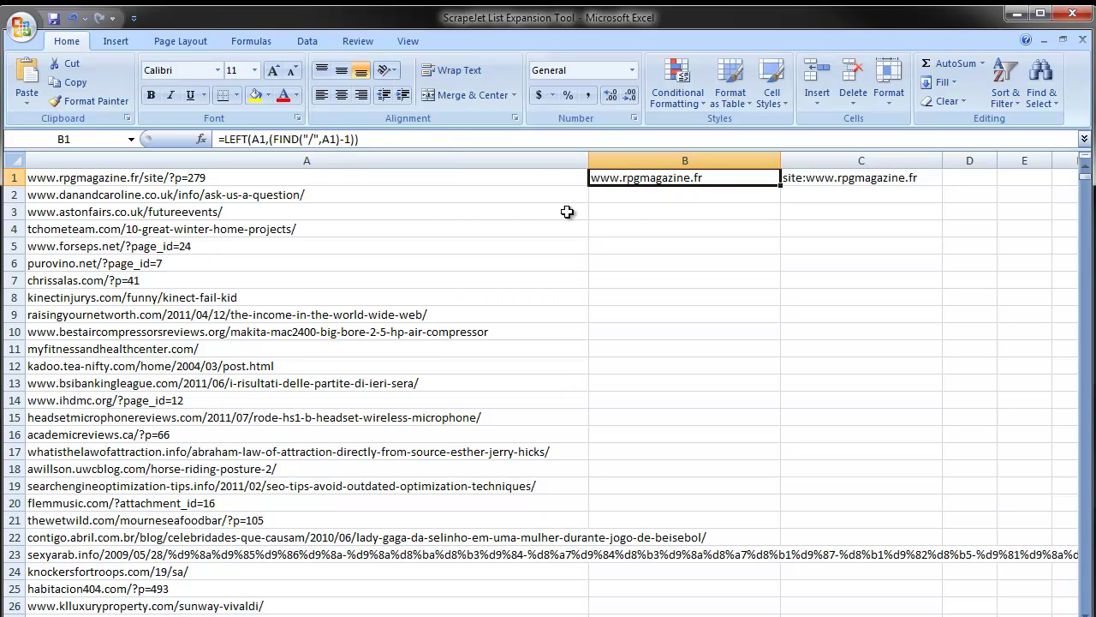
{"action": "left_click", "coordinate": [681, 208]}
{"action": "left_click", "coordinate": [677, 179]}
{"action": "key", "text": "ctrl+c"}
{"action": "left_click", "coordinate": [754, 195]}
{"action": "key", "text": "ctrl+v"}
{"action": "left_click", "coordinate": [675, 214]}
{"action": "key", "text": "ctrl+v"}
{"action": "left_click_drag", "start_coordinate": [685, 231], "coordinate": [666, 246]}
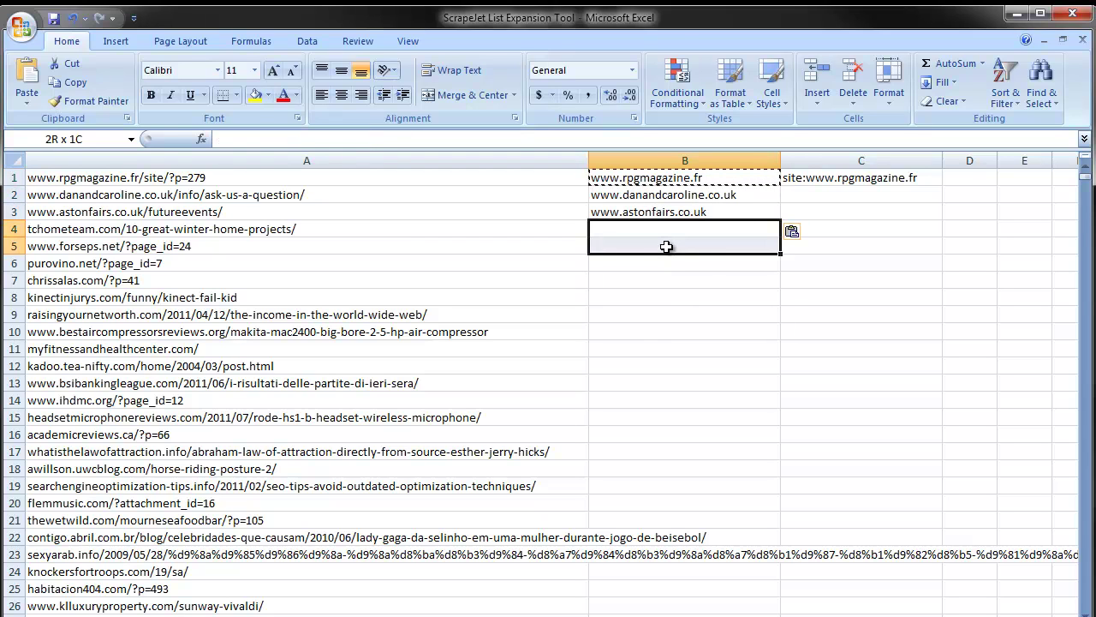
{"action": "key", "text": "shift+Down"}
{"action": "key", "text": "shift+Down"}
{"action": "key", "text": "shift+Down"}
{"action": "key", "text": "shift+Down"}
{"action": "key", "text": "shift+Down"}
{"action": "key", "text": "shift+Down"}
{"action": "key", "text": "shift+Down"}
{"action": "key", "text": "shift+Down"}
{"action": "key", "text": "shift+Down"}
{"action": "key", "text": "shift+Down"}
{"action": "key", "text": "shift+Down"}
{"action": "key", "text": "shift+Down"}
{"action": "key", "text": "shift+Down"}
{"action": "key", "text": "shift+Down"}
{"action": "key", "text": "shift+Down"}
{"action": "key", "text": "shift+Down"}
{"action": "key", "text": "shift+Down"}
{"action": "key", "text": "shift+Down"}
{"action": "key", "text": "shift+Down"}
{"action": "key", "text": "shift+Down"}
{"action": "key", "text": "ctrl+v"}
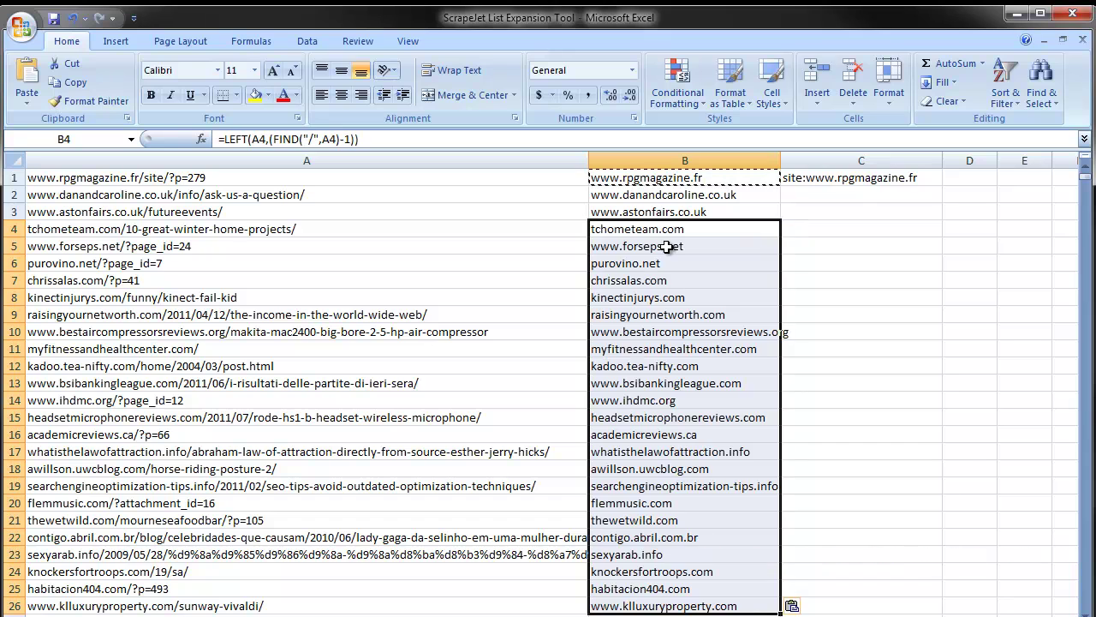
{"action": "left_click", "coordinate": [757, 231]}
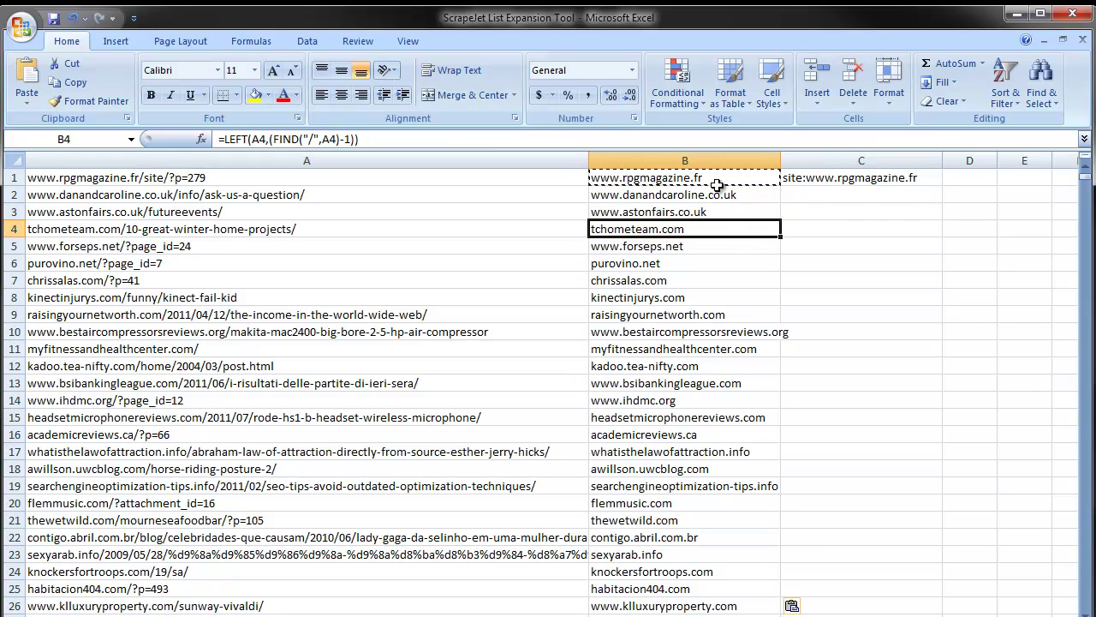
Copy the "site:" prefix formula from C1 down through C27
{"action": "left_click", "coordinate": [809, 183]}
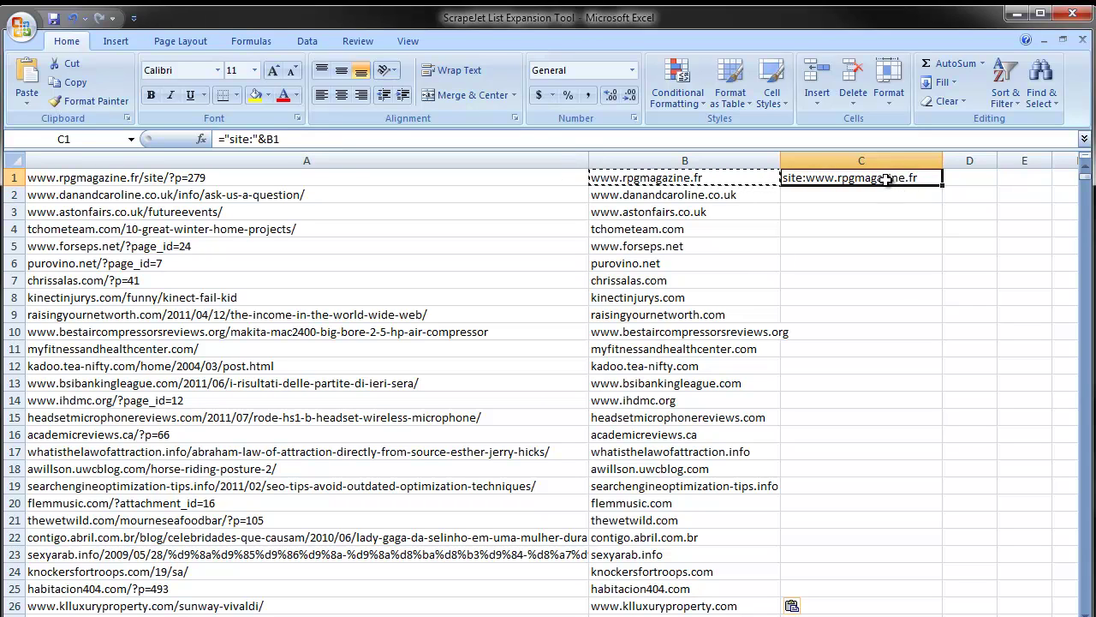
{"action": "key", "text": "ctrl+c"}
{"action": "left_click", "coordinate": [908, 203]}
{"action": "key", "text": "shift+Down"}
{"action": "key", "text": "shift+Down"}
{"action": "key", "text": "shift+Down"}
{"action": "key", "text": "shift+Down"}
{"action": "key", "text": "shift+Down"}
{"action": "key", "text": "shift+Down"}
{"action": "key", "text": "shift+Down"}
{"action": "key", "text": "shift+Down"}
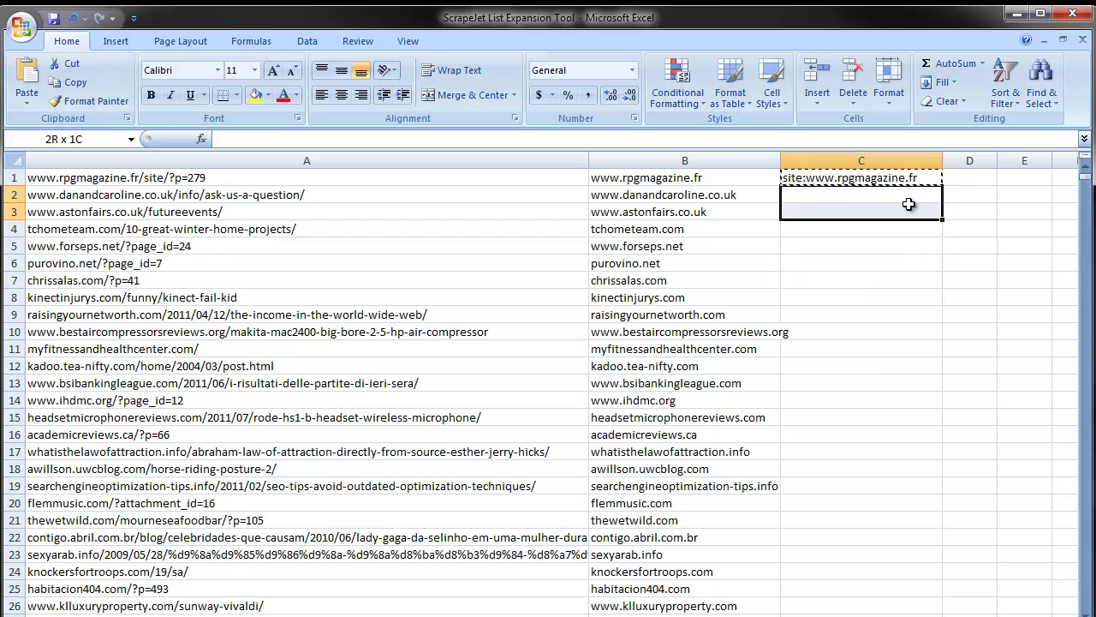
{"action": "key", "text": "shift+Down"}
{"action": "key", "text": "shift+Down"}
{"action": "key", "text": "shift+Down"}
{"action": "key", "text": "shift+Down"}
{"action": "key", "text": "shift+Down"}
{"action": "key", "text": "shift+Down"}
{"action": "key", "text": "shift+Down"}
{"action": "key", "text": "shift+Down"}
{"action": "key", "text": "shift+Down"}
{"action": "key", "text": "shift+Down"}
{"action": "key", "text": "shift+Down"}
{"action": "key", "text": "shift+Down"}
{"action": "key", "text": "shift+Down"}
{"action": "key", "text": "shift+Down"}
{"action": "key", "text": "shift+Down"}
{"action": "key", "text": "shift+Down"}
{"action": "key", "text": "shift+Down"}
{"action": "key", "text": "shift+Down"}
{"action": "key", "text": "ctrl+v"}
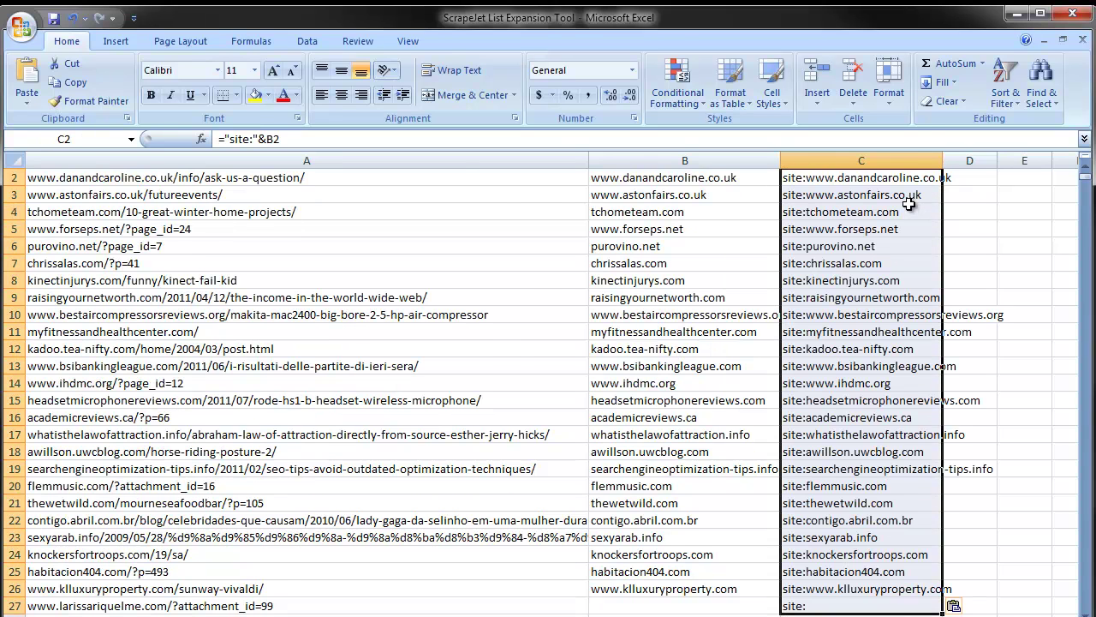
Copy the "site:" domain entries in cells C1 through C26
{"action": "scroll", "coordinate": [932, 221], "scroll_direction": "up", "scroll_amount": 1}
{"action": "left_click", "coordinate": [899, 178]}
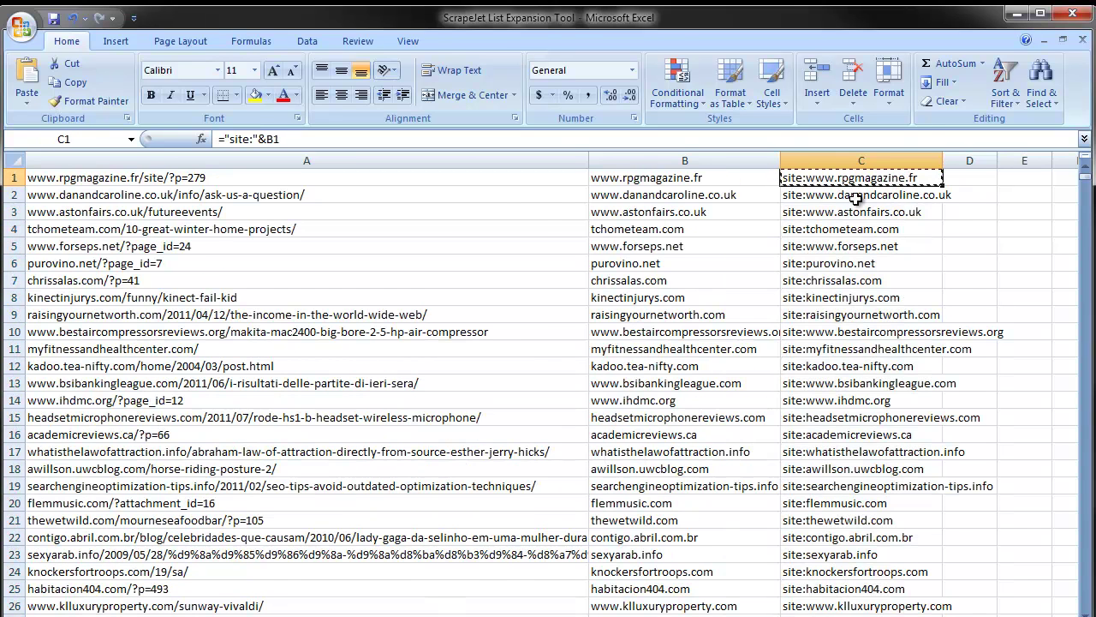
{"action": "left_click_drag", "start_coordinate": [831, 177], "coordinate": [848, 605]}
{"action": "right_click", "coordinate": [831, 471]}
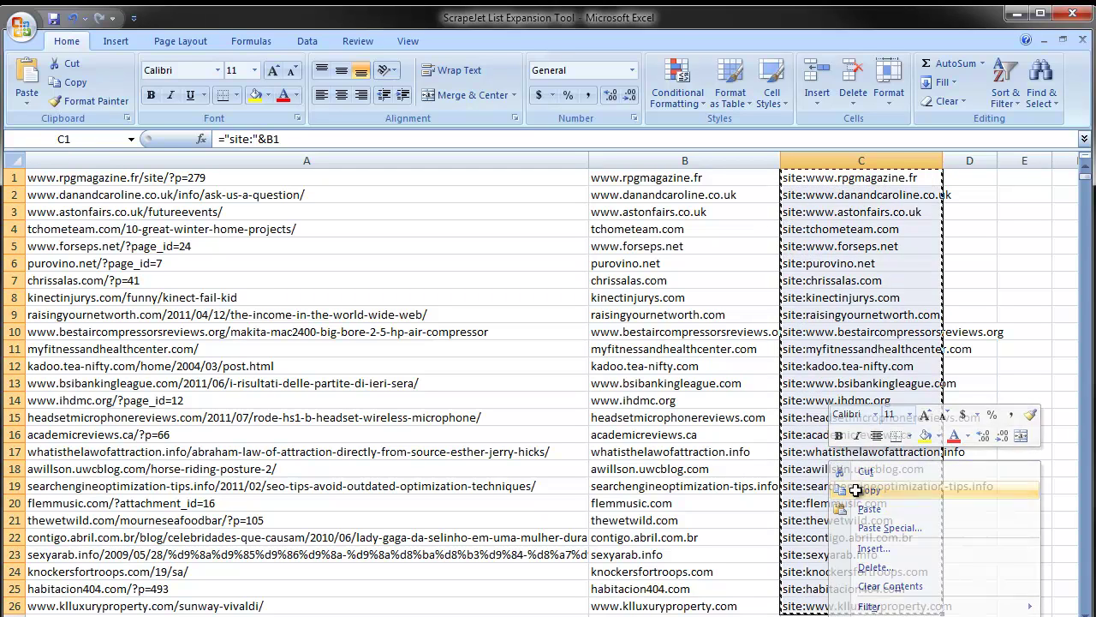
{"action": "left_click", "coordinate": [870, 499]}
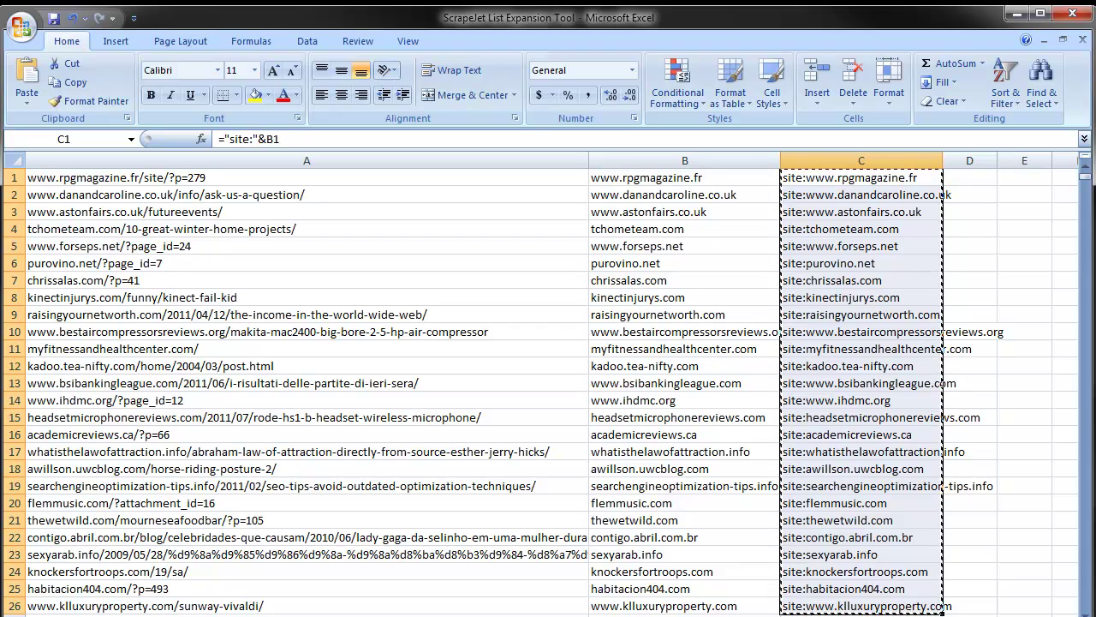
Switch to the ~Vids folder and create a text document named "Ready for Scrapejet created with free tools"
{"action": "left_click", "coordinate": [62, 614]}
{"action": "left_click", "coordinate": [61, 610]}
{"action": "right_click", "coordinate": [644, 293]}
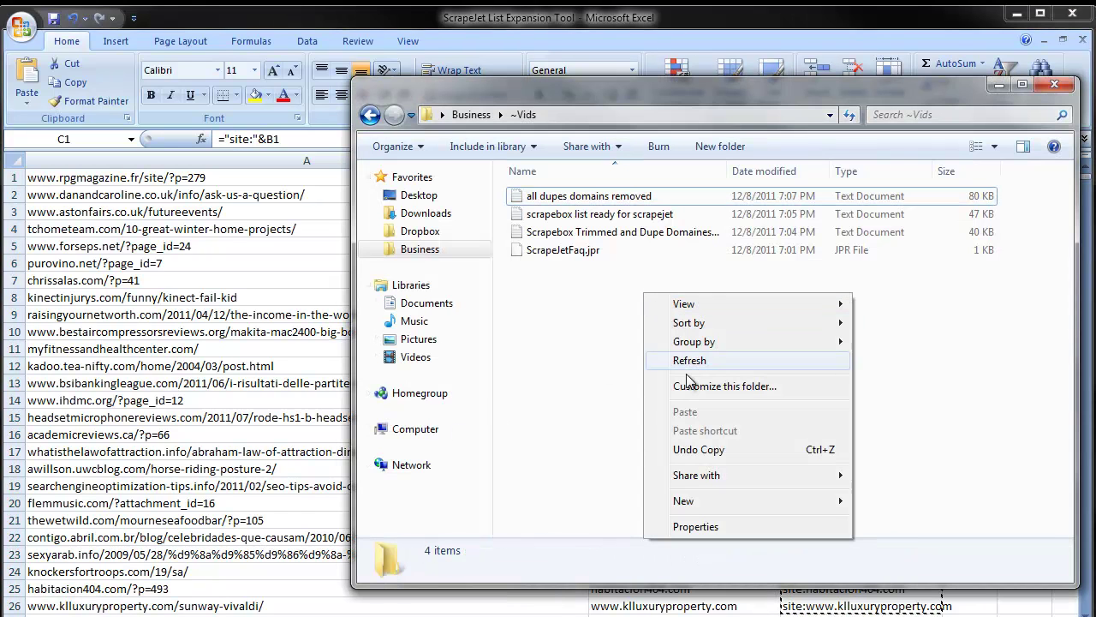
{"action": "mouse_move", "coordinate": [814, 500]}
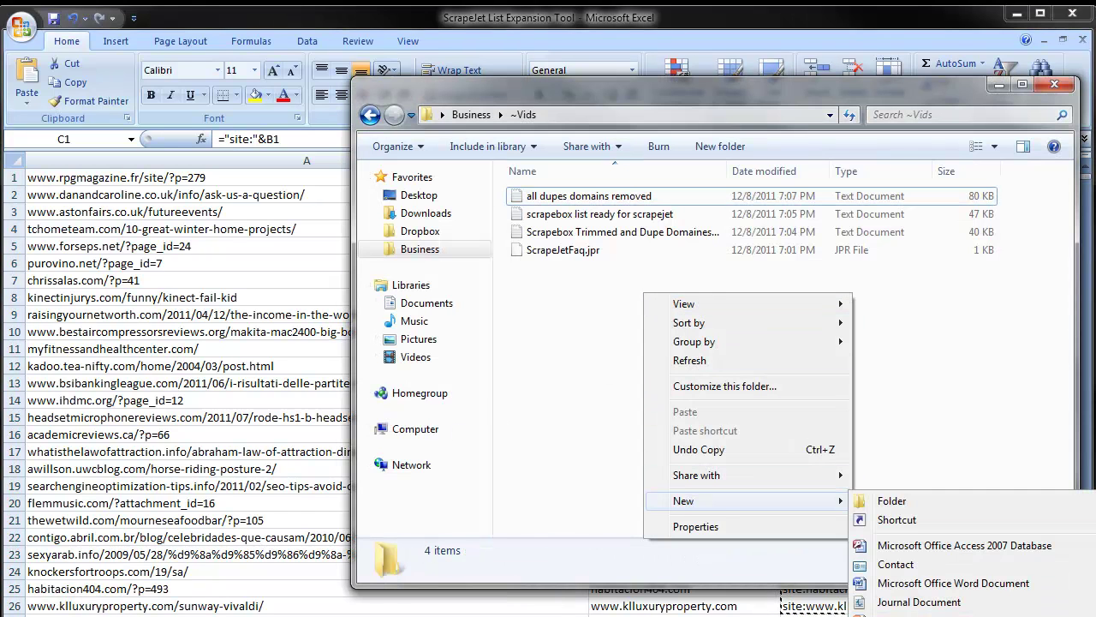
{"action": "left_click", "coordinate": [908, 615]}
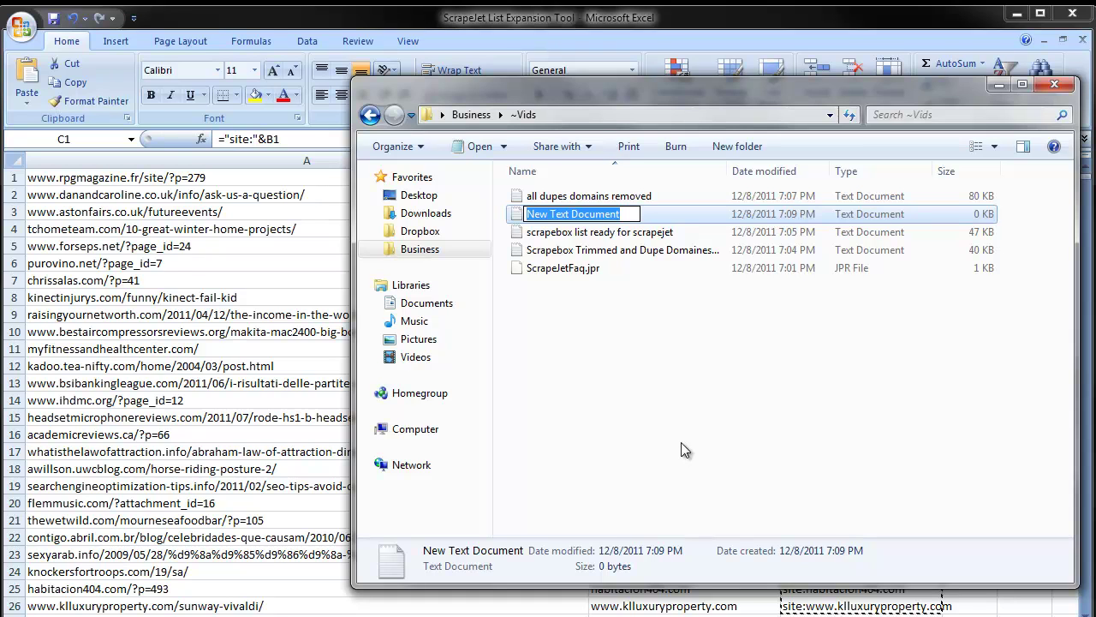
{"action": "type", "text": "Ready for Scr"}
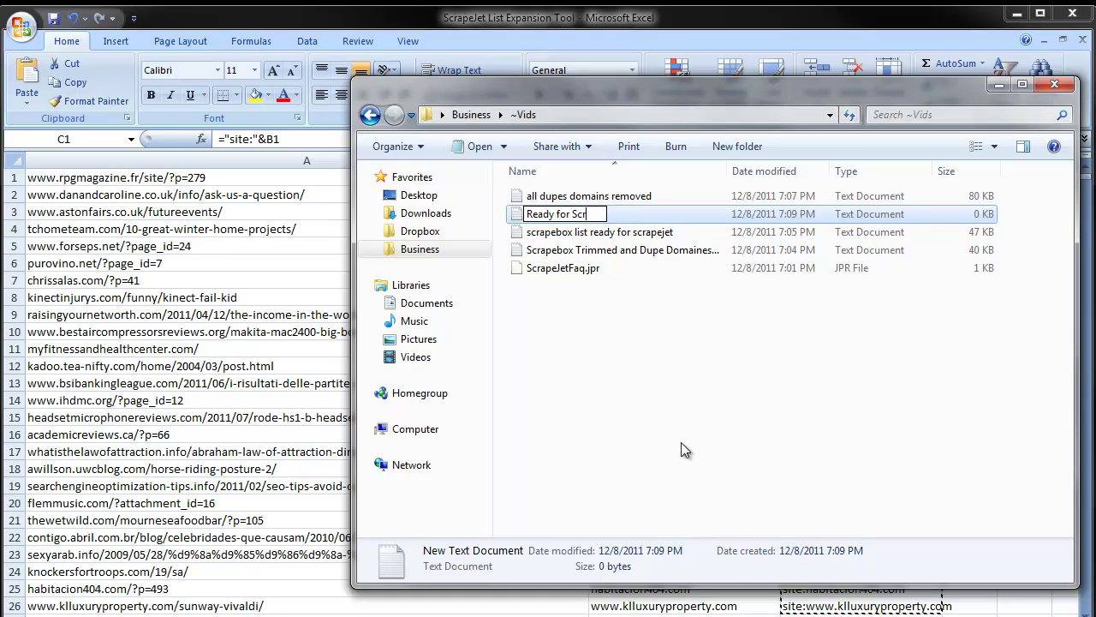
{"action": "type", "text": "apejet c"}
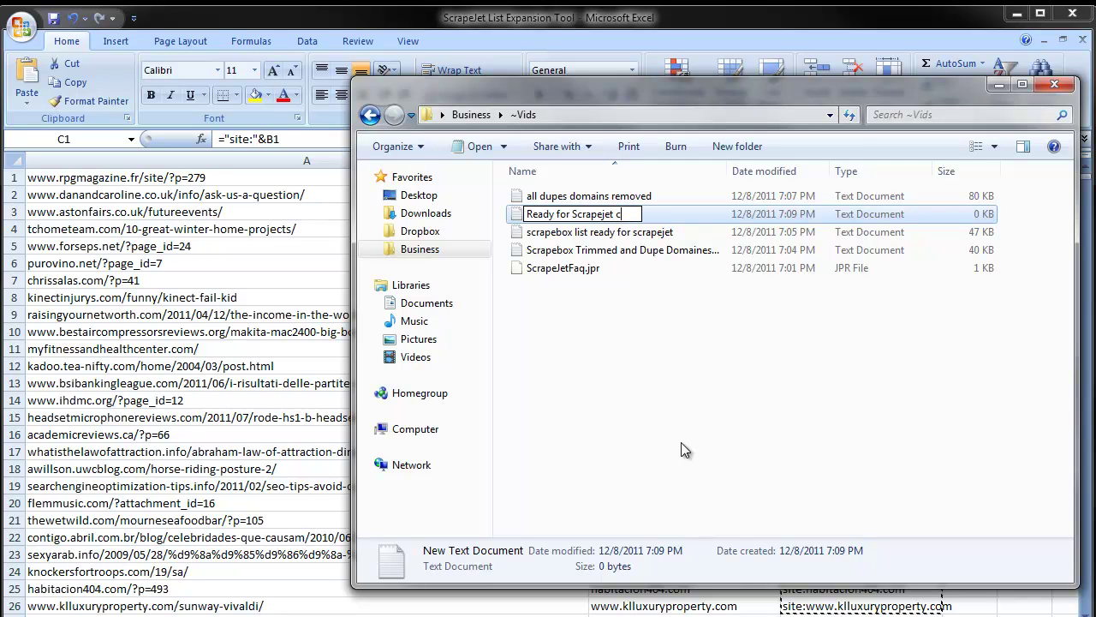
{"action": "type", "text": "reated wit"}
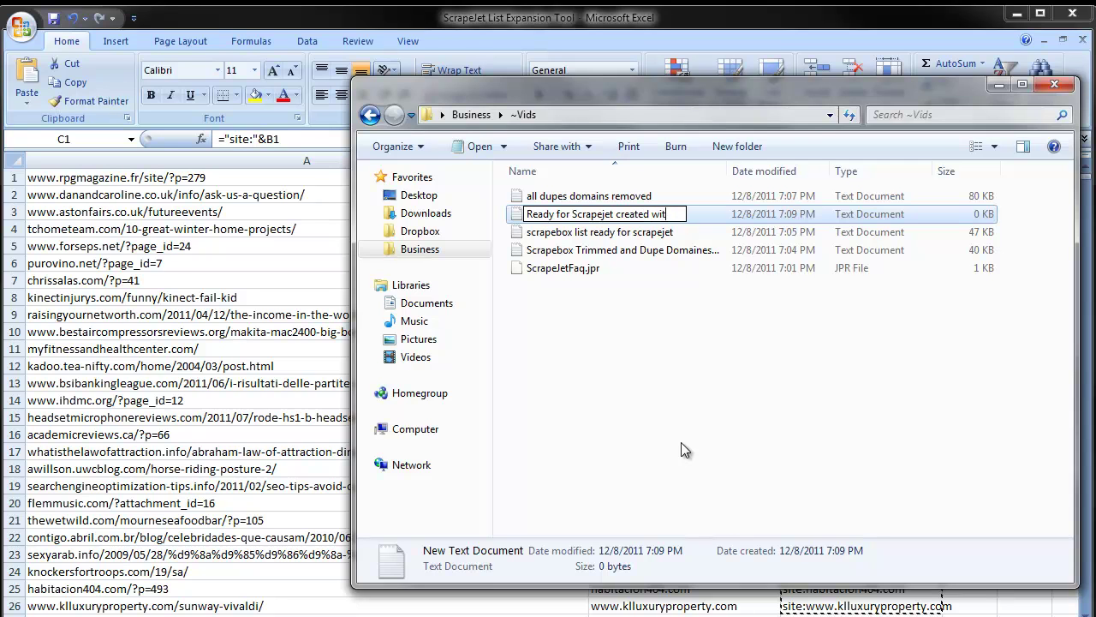
{"action": "type", "text": "h free tools"}
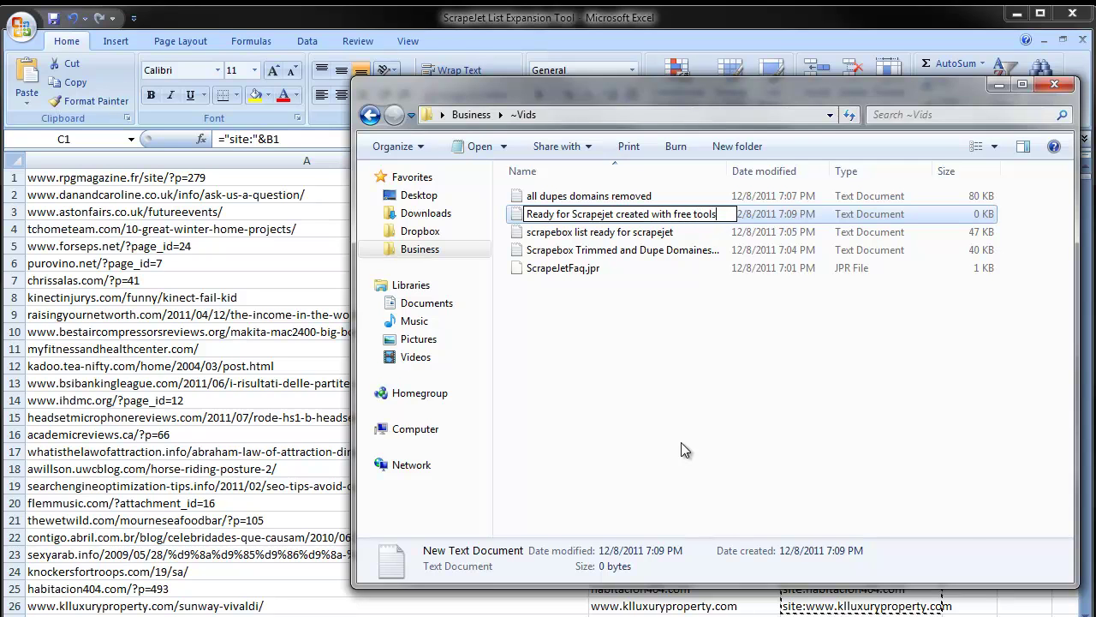
{"action": "key", "text": "Return"}
Paste the copied "site:" entries into the new text document, save it, and close its window and the folder
{"action": "double_click", "coordinate": [608, 216]}
{"action": "right_click", "coordinate": [554, 257]}
{"action": "left_click", "coordinate": [588, 328]}
{"action": "left_click_drag", "start_coordinate": [469, 88], "coordinate": [627, 76]}
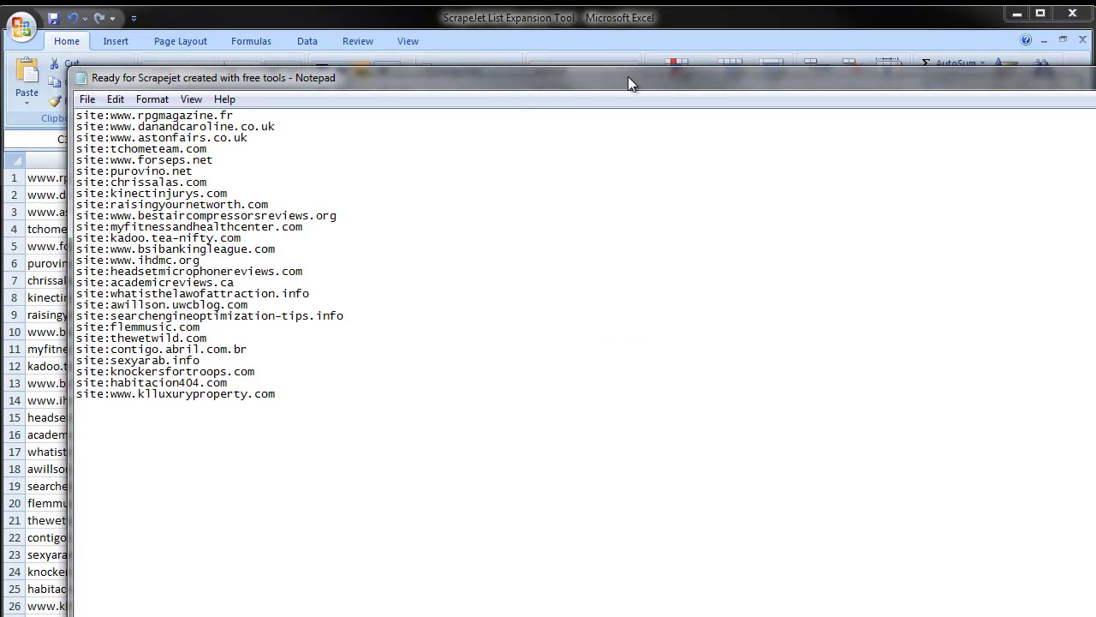
{"action": "left_click", "coordinate": [87, 100]}
{"action": "left_click", "coordinate": [126, 156]}
{"action": "left_click_drag", "start_coordinate": [629, 79], "coordinate": [434, 90]}
{"action": "left_click", "coordinate": [1025, 86]}
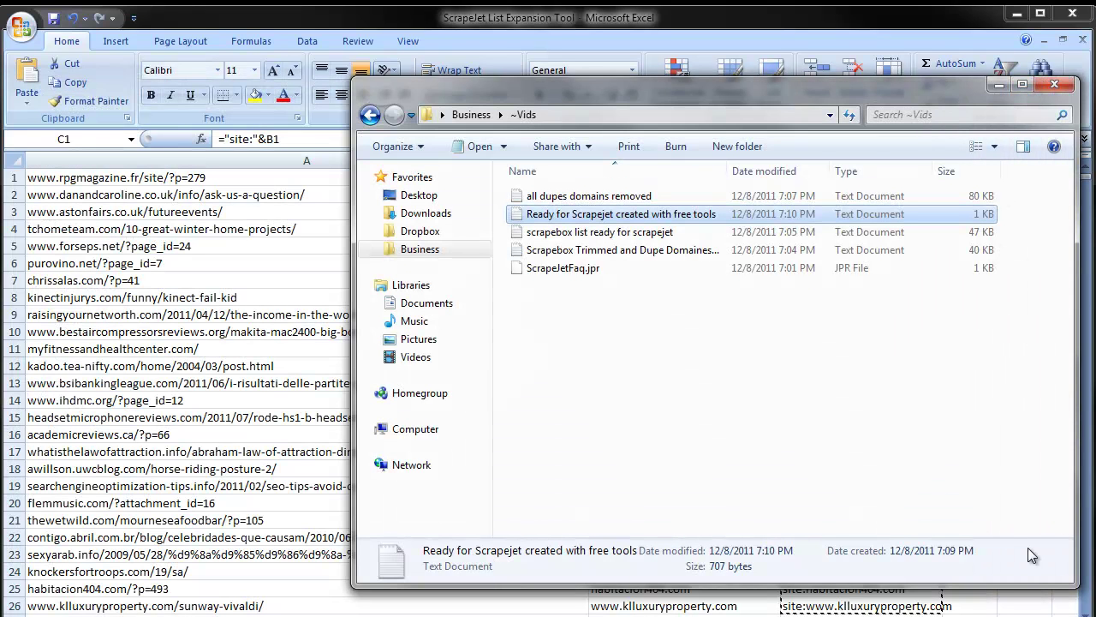
{"action": "left_click", "coordinate": [1054, 84]}
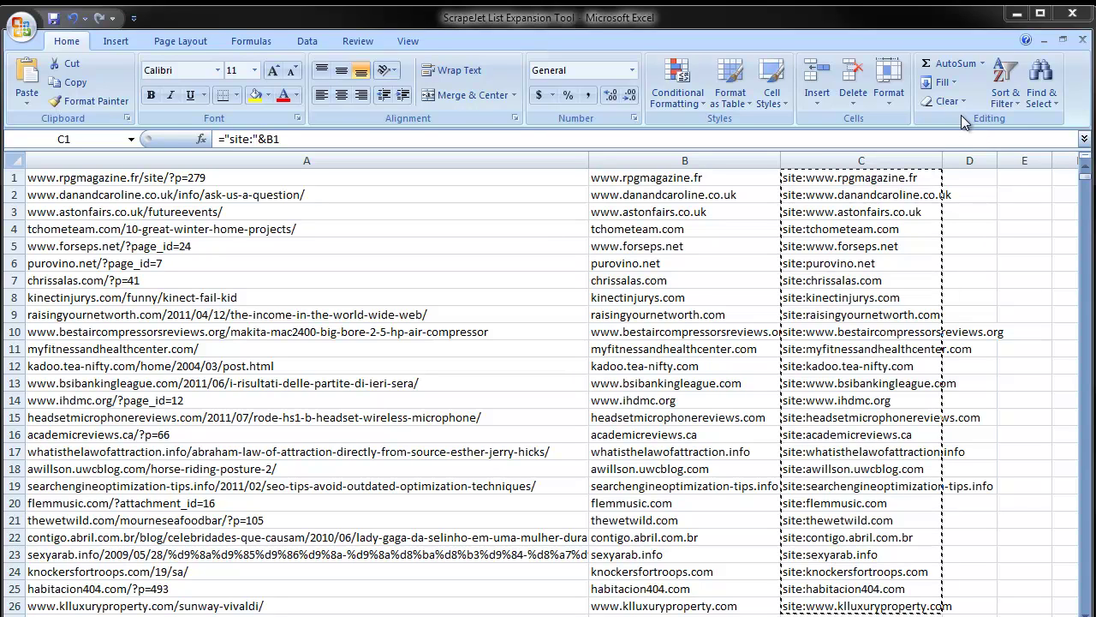
Minimize the workbook and review "Ready for Scrapejet created with free tools" from the ~Vids folder, closing the file and folder
{"action": "left_click", "coordinate": [1017, 18]}
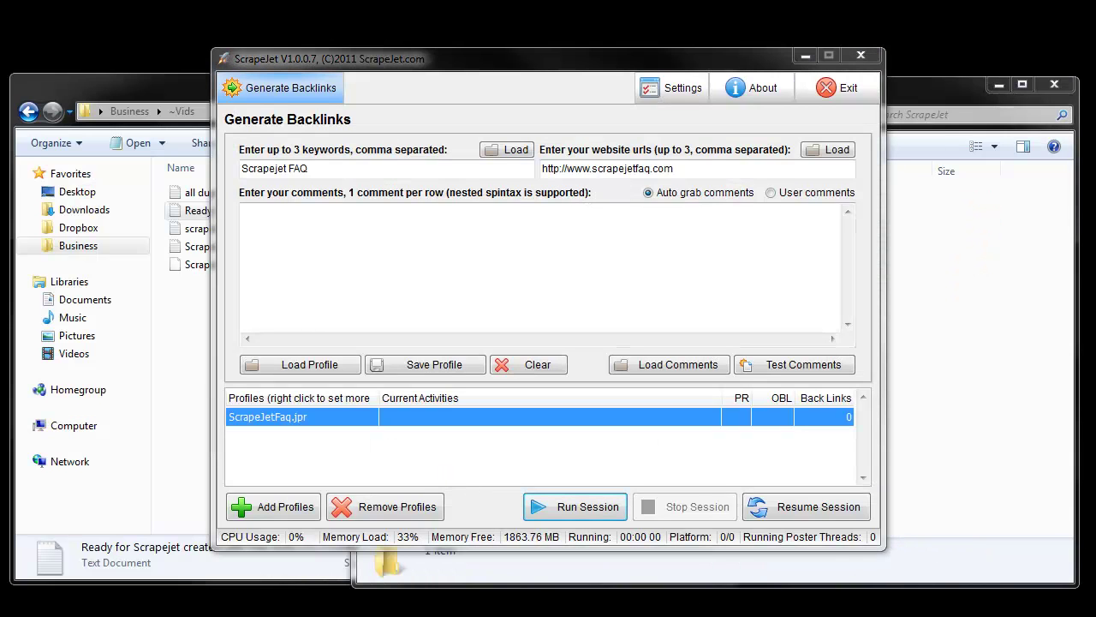
{"action": "left_click", "coordinate": [946, 207]}
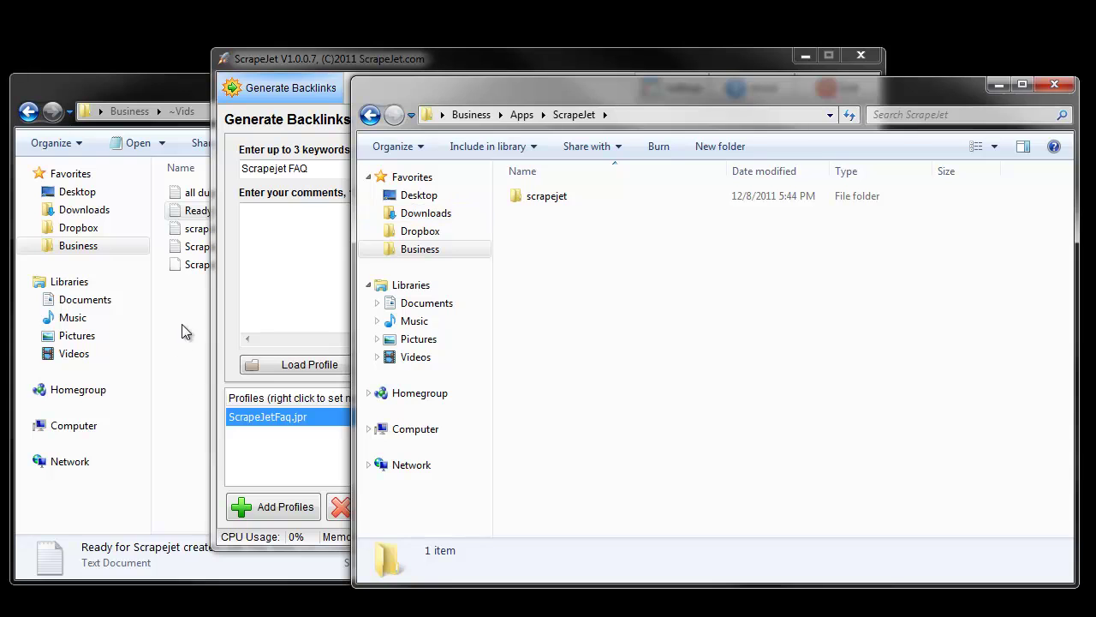
{"action": "double_click", "coordinate": [195, 210]}
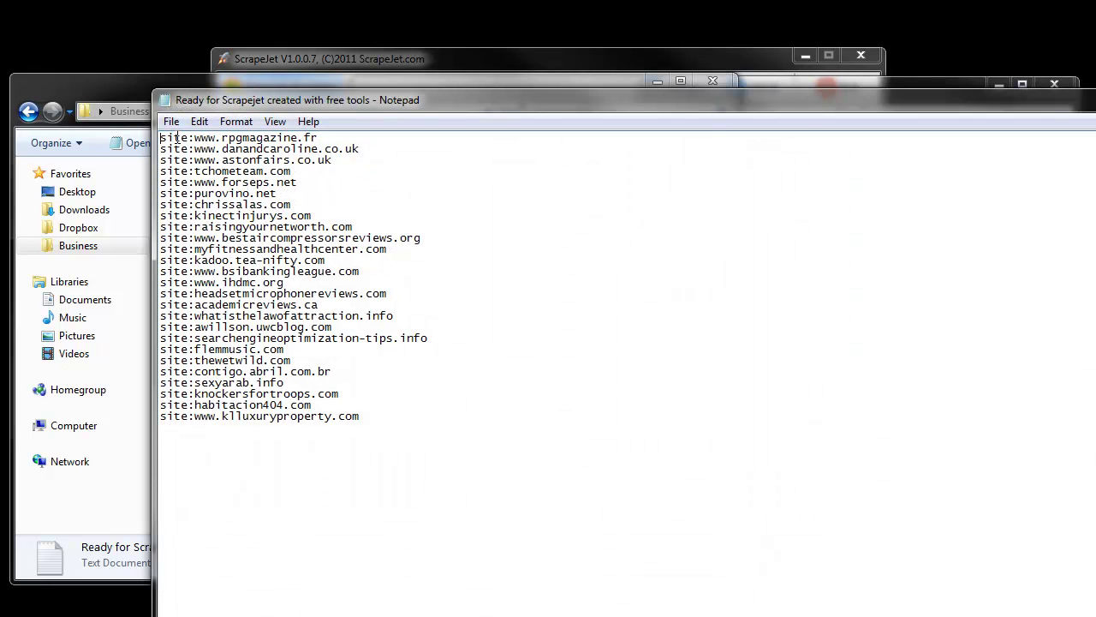
{"action": "key", "text": "alt+F4"}
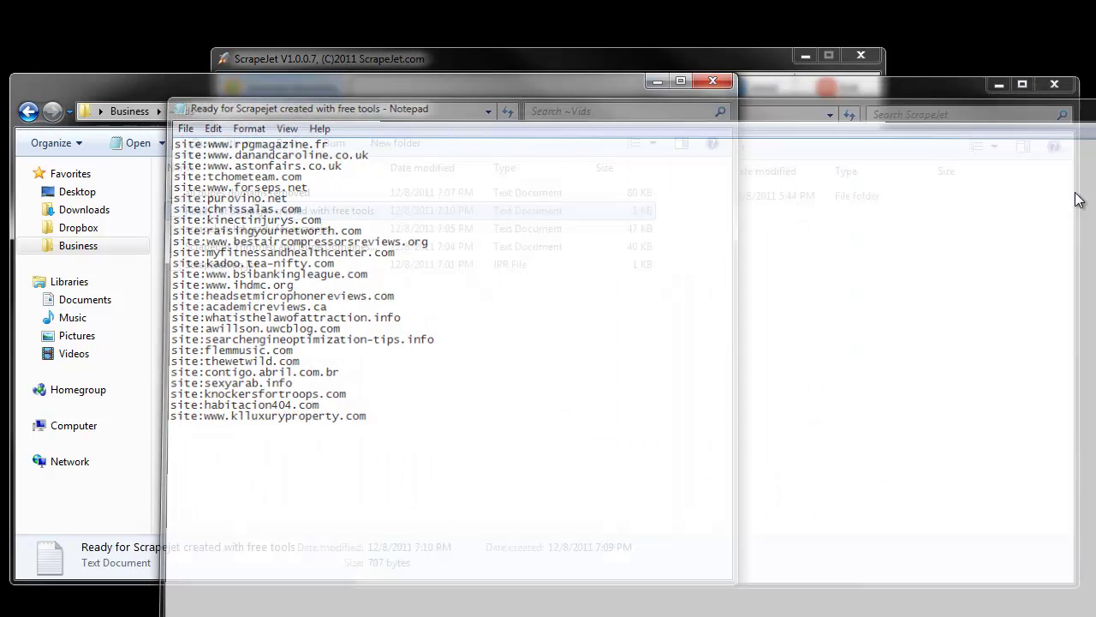
{"action": "left_click", "coordinate": [713, 81]}
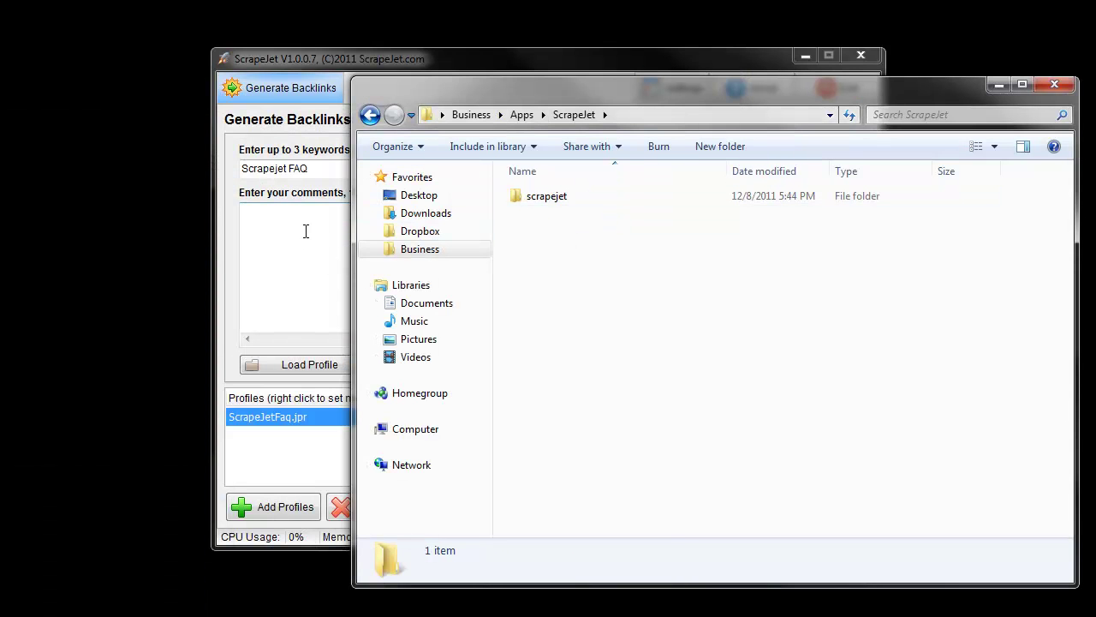
Look at the keyword entry in ScrapeJet and open the Configuration folder inside the scrapejet program folder
{"action": "left_click", "coordinate": [318, 169]}
{"action": "left_click_drag", "start_coordinate": [319, 168], "coordinate": [236, 167]}
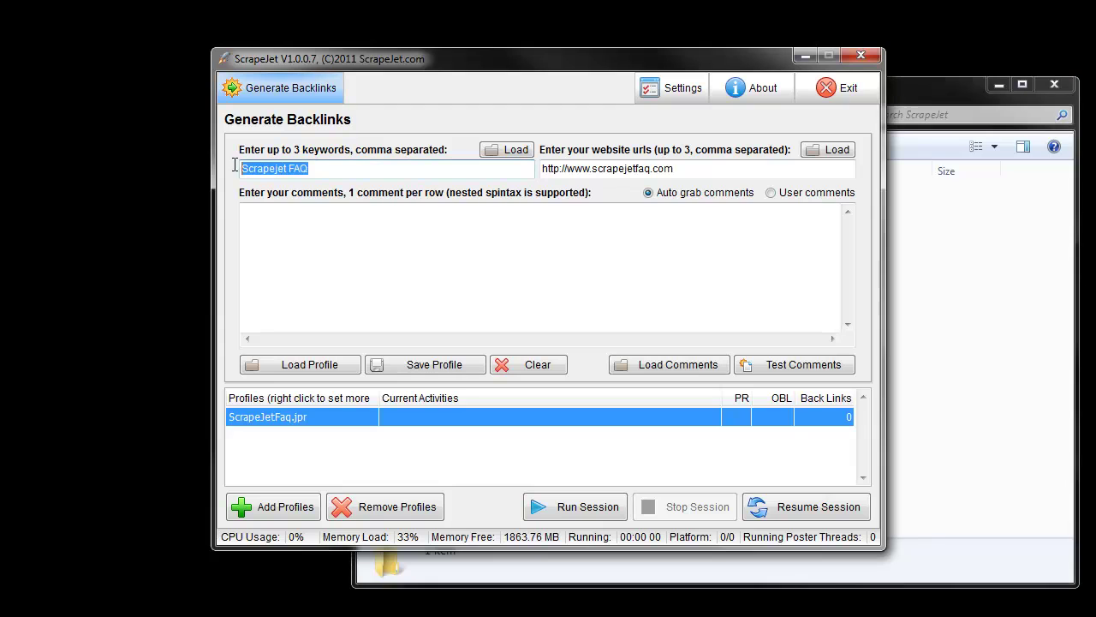
{"action": "left_click", "coordinate": [957, 221]}
{"action": "double_click", "coordinate": [589, 193]}
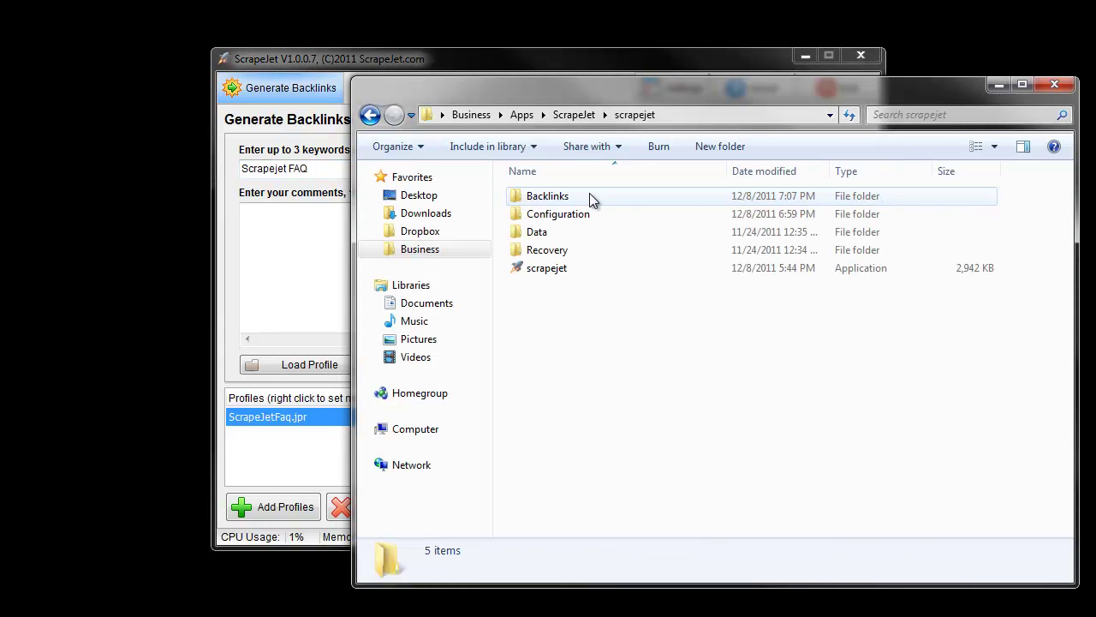
{"action": "double_click", "coordinate": [579, 211]}
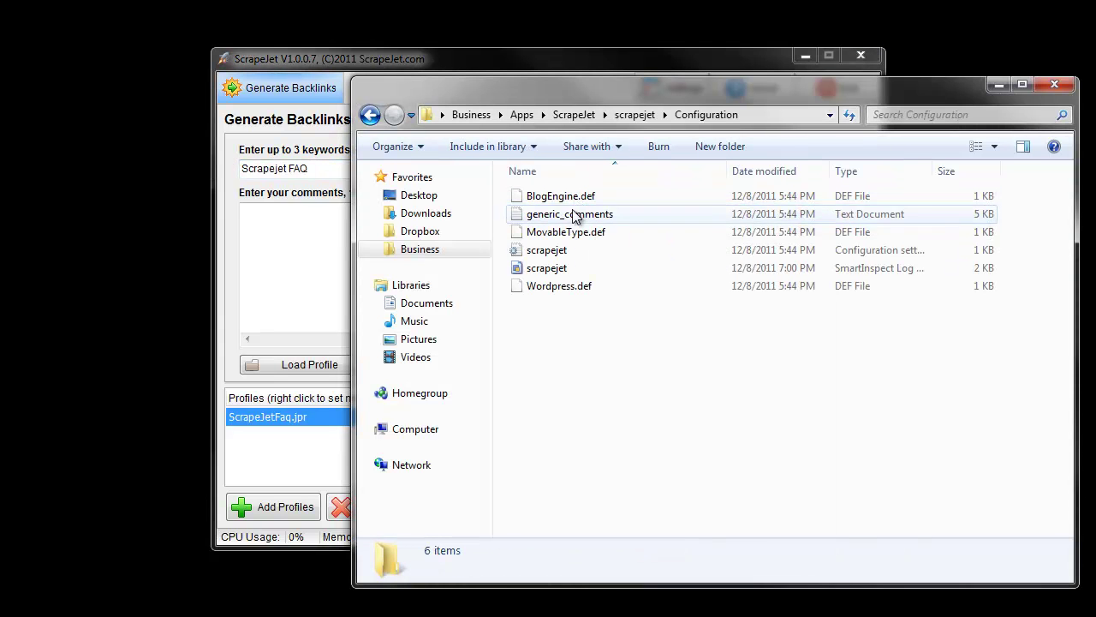
Open BlogEngine.def in Notepad and examine its footprint value alongside the keyword entry in ScrapeJet
{"action": "left_click", "coordinate": [579, 197]}
{"action": "right_click", "coordinate": [578, 194]}
{"action": "left_click", "coordinate": [622, 243]}
{"action": "left_click_drag", "start_coordinate": [229, 148], "coordinate": [878, 145]}
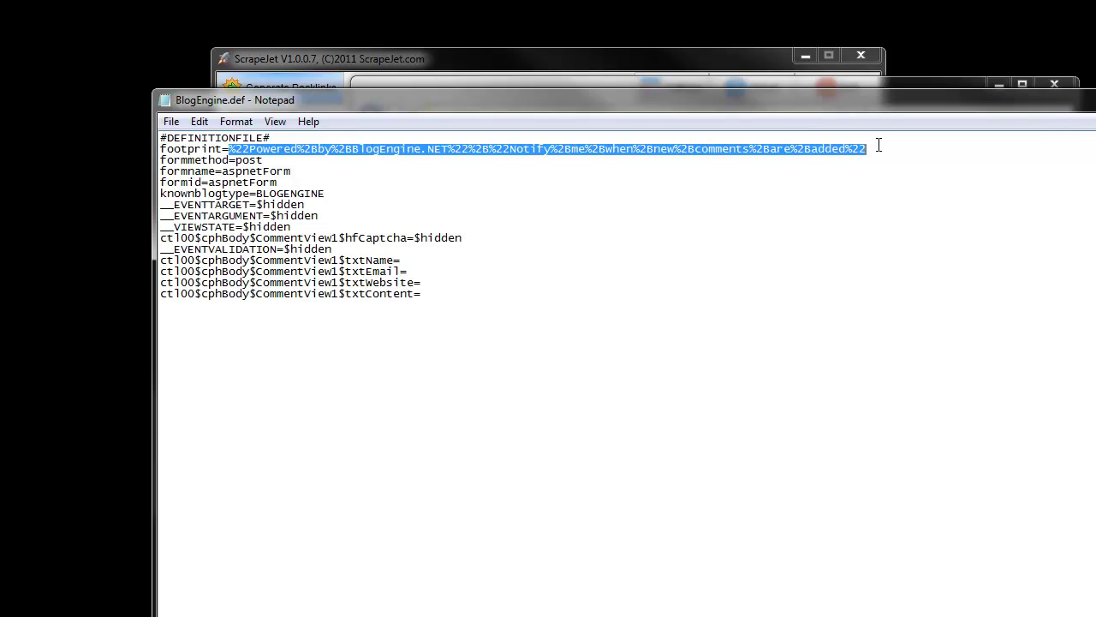
{"action": "left_click", "coordinate": [706, 61]}
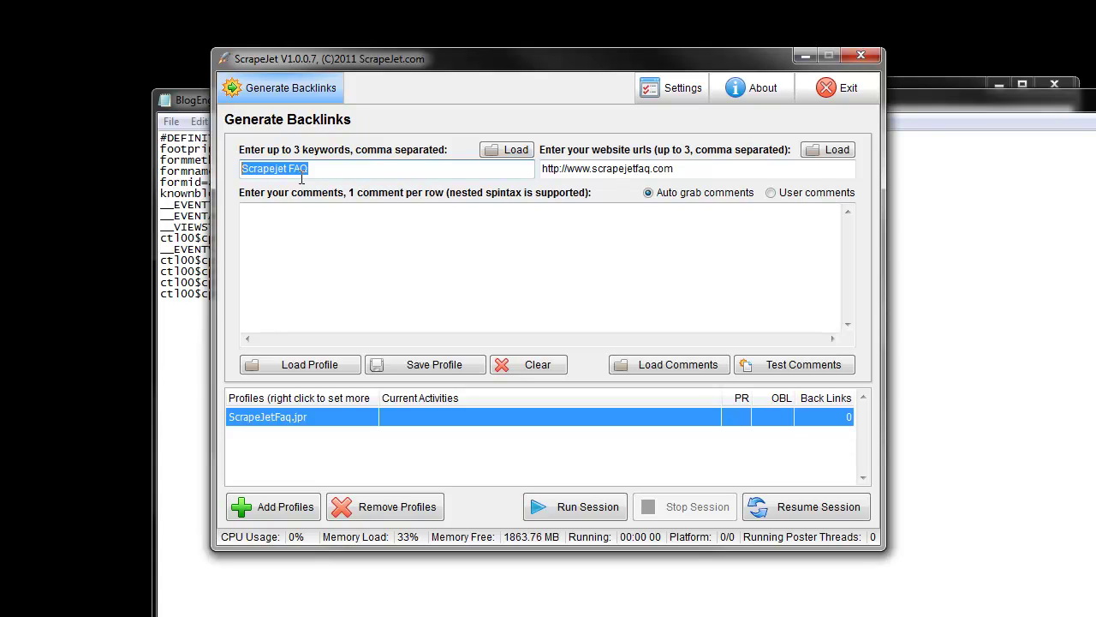
Delete the footprint value in BlogEngine.def so the line reads only "footprint=", save the file, and close it
{"action": "left_click", "coordinate": [1006, 237]}
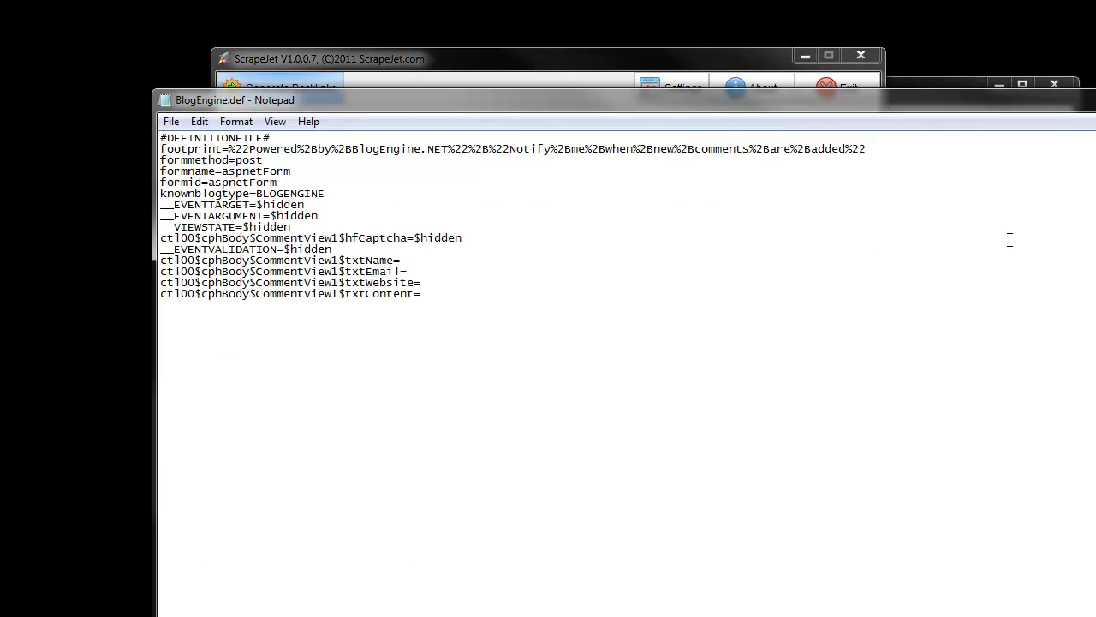
{"action": "left_click_drag", "start_coordinate": [228, 149], "coordinate": [886, 153]}
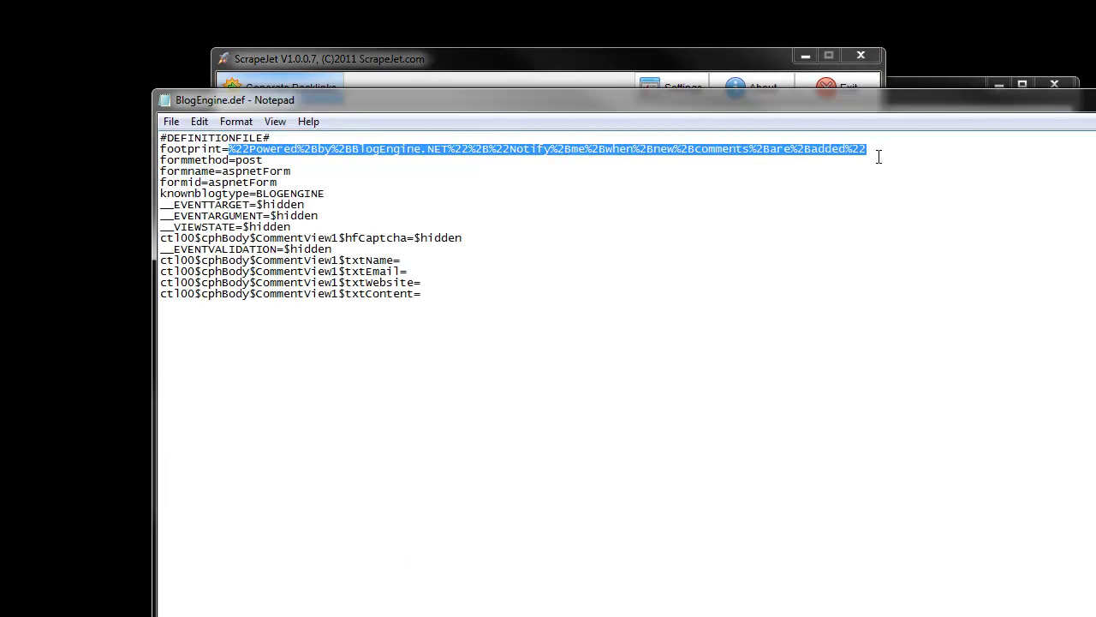
{"action": "key", "text": "Delete"}
{"action": "left_click", "coordinate": [172, 123]}
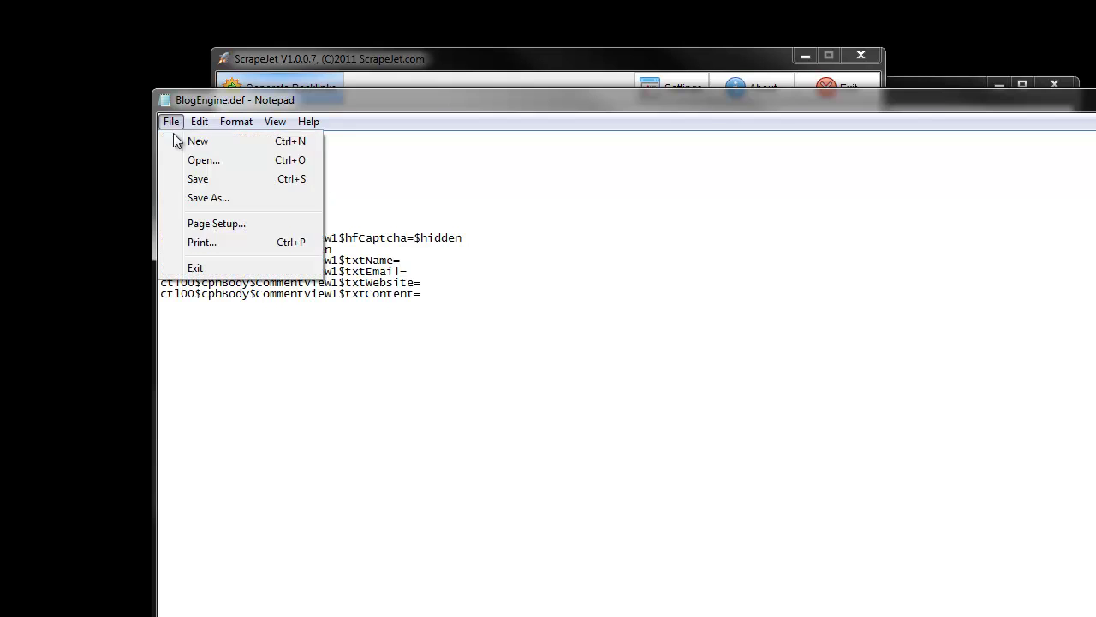
{"action": "left_click", "coordinate": [185, 179]}
{"action": "key", "text": "alt+F4"}
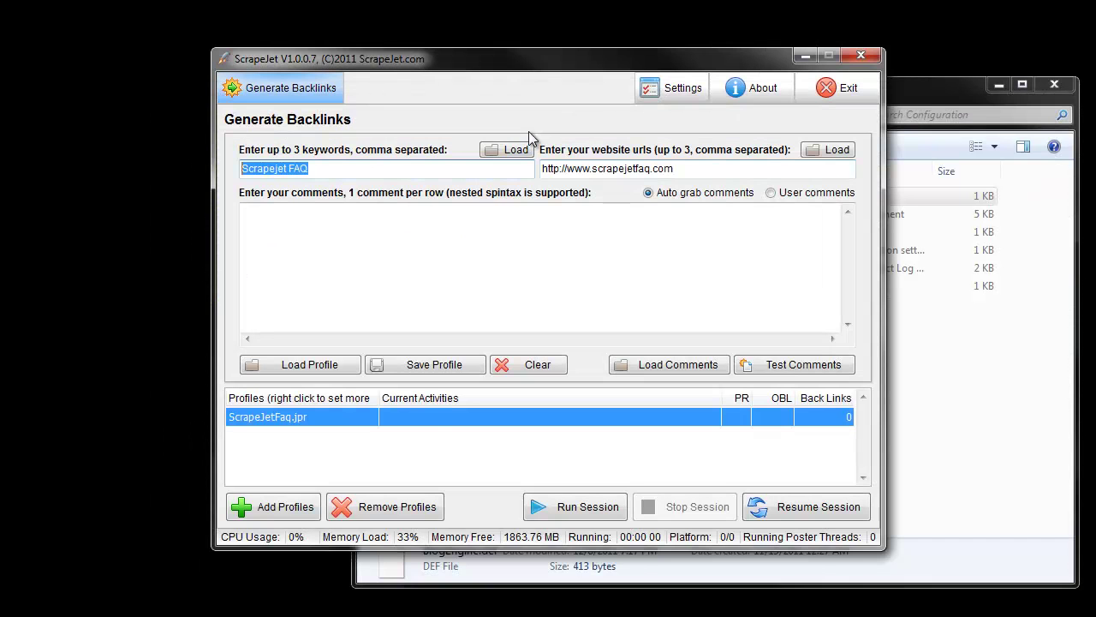
Duplicate the scrapejet program folder within the ScrapeJet folder and name the copy "scrapejet - for pulling internal urls"
{"action": "left_click", "coordinate": [996, 311]}
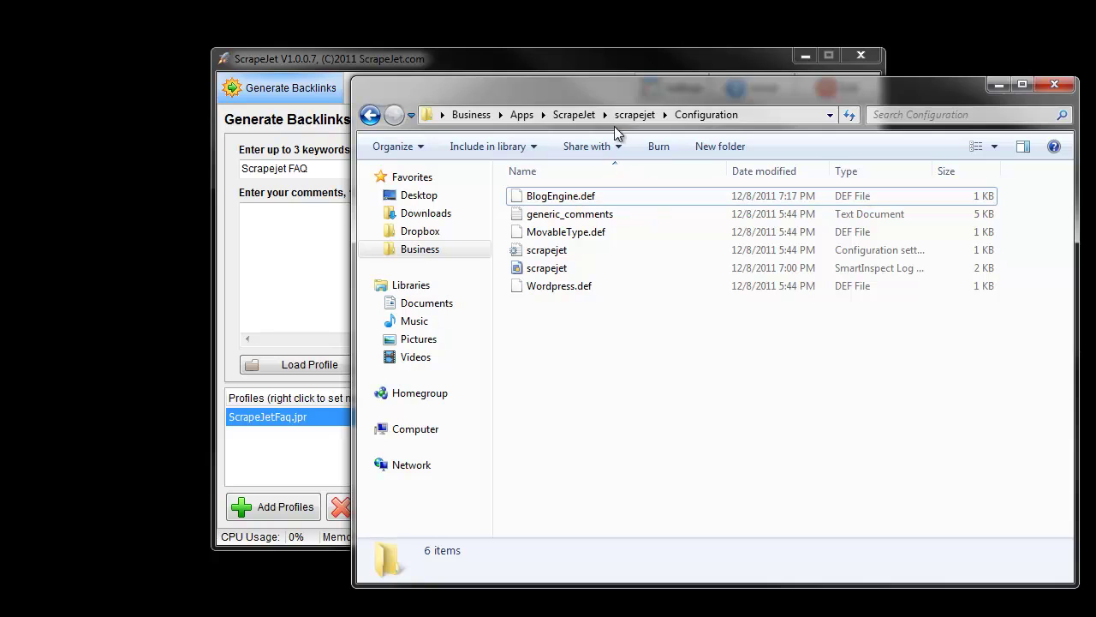
{"action": "left_click", "coordinate": [574, 114]}
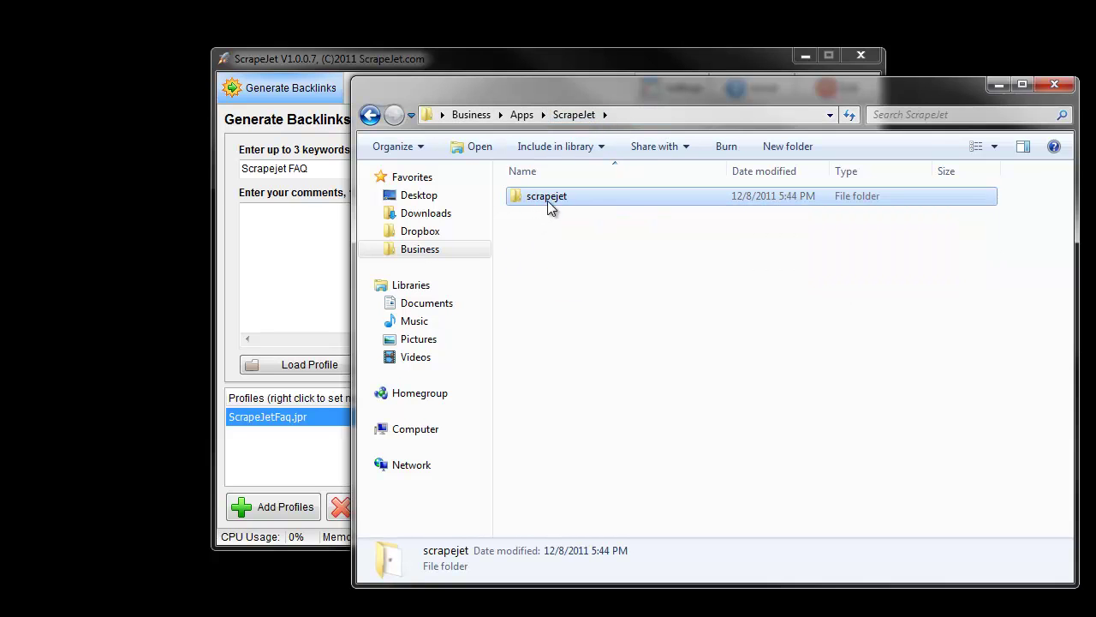
{"action": "left_click_drag", "start_coordinate": [561, 213], "coordinate": [568, 254]}
{"action": "left_click", "coordinate": [598, 265]}
{"action": "left_click", "coordinate": [599, 212]}
{"action": "key", "text": "End"}
{"action": "key", "text": "BackSpace"}
{"action": "key", "text": "BackSpace"}
{"action": "key", "text": "BackSpace"}
{"action": "key", "text": "BackSpace"}
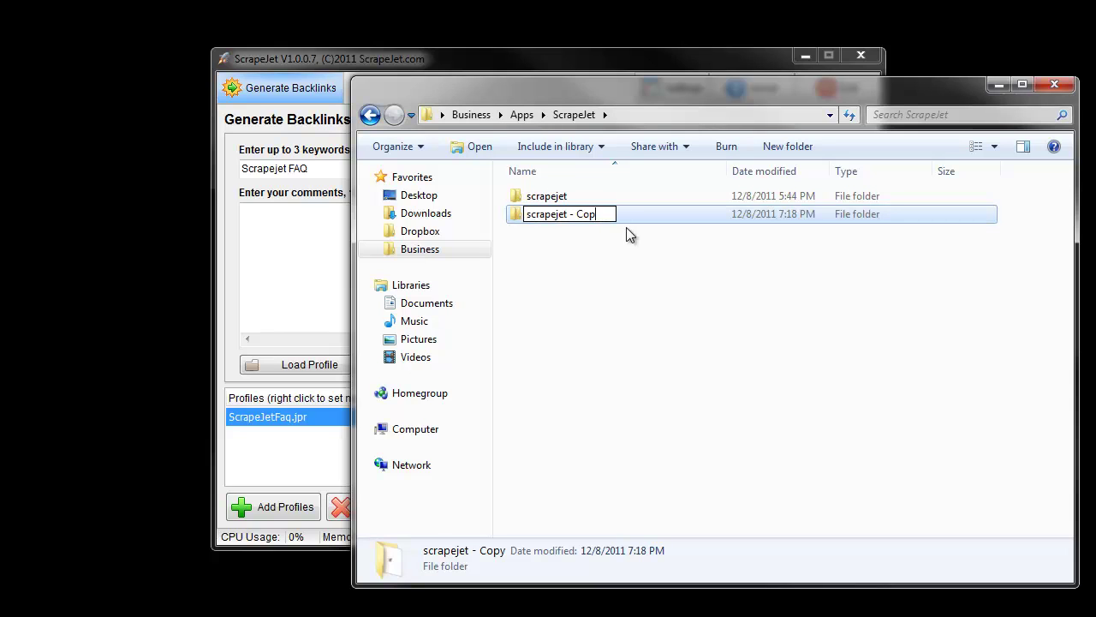
{"action": "type", "text": "for pulling internal ur"}
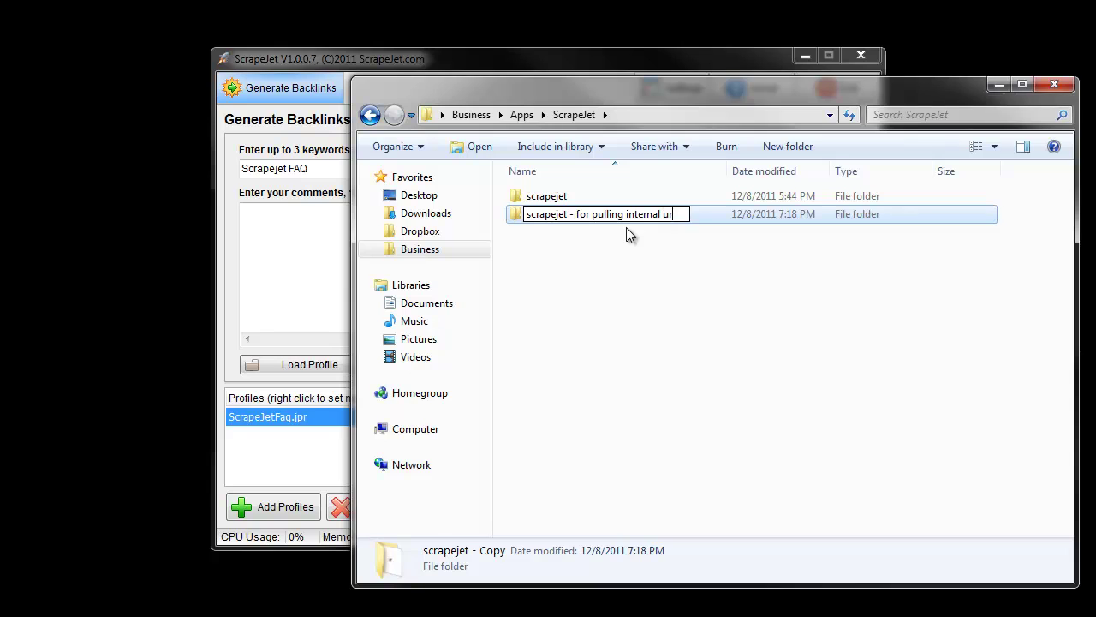
{"action": "type", "text": "ls"}
{"action": "key", "text": "Return"}
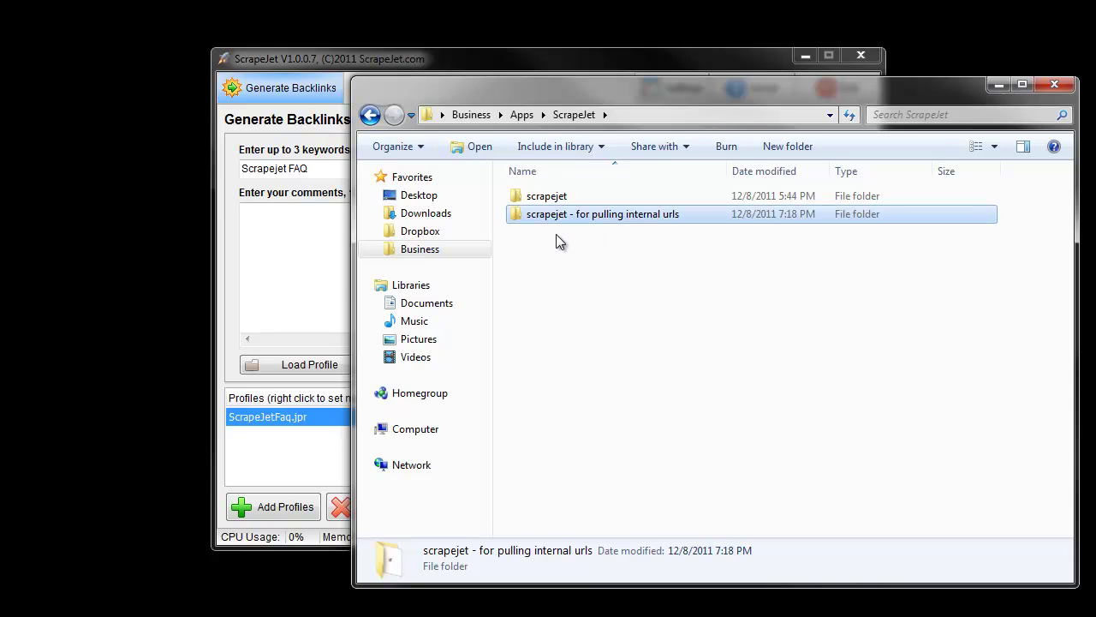
Open the Configuration folder of "scrapejet - for pulling internal urls" and check the footprint line in its BlogEngine.def
{"action": "mouse_move", "coordinate": [564, 218]}
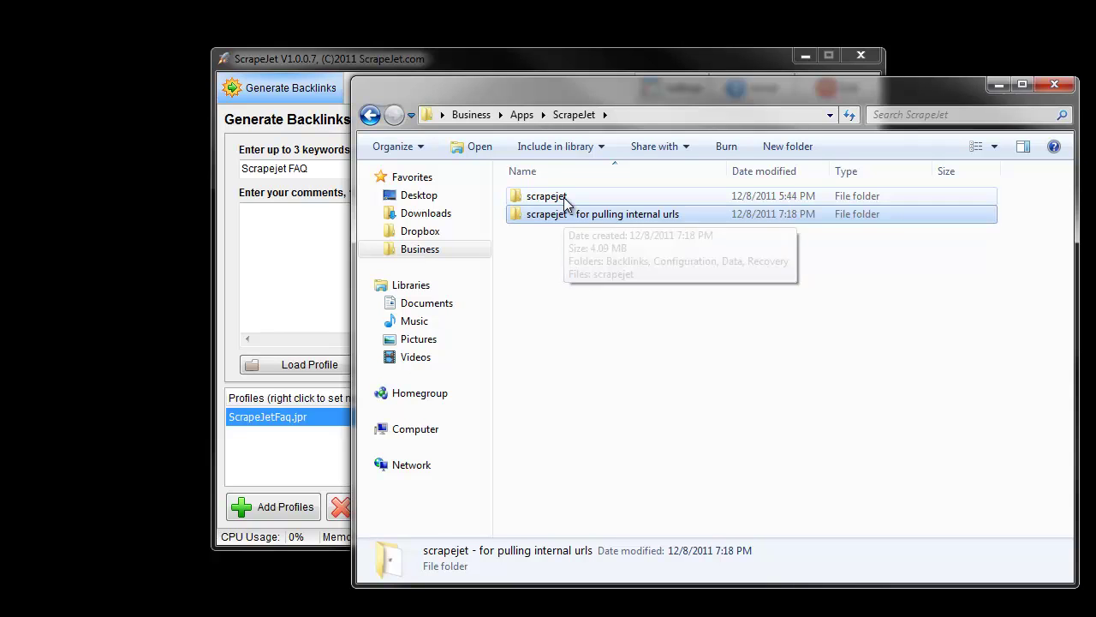
{"action": "left_click", "coordinate": [566, 201]}
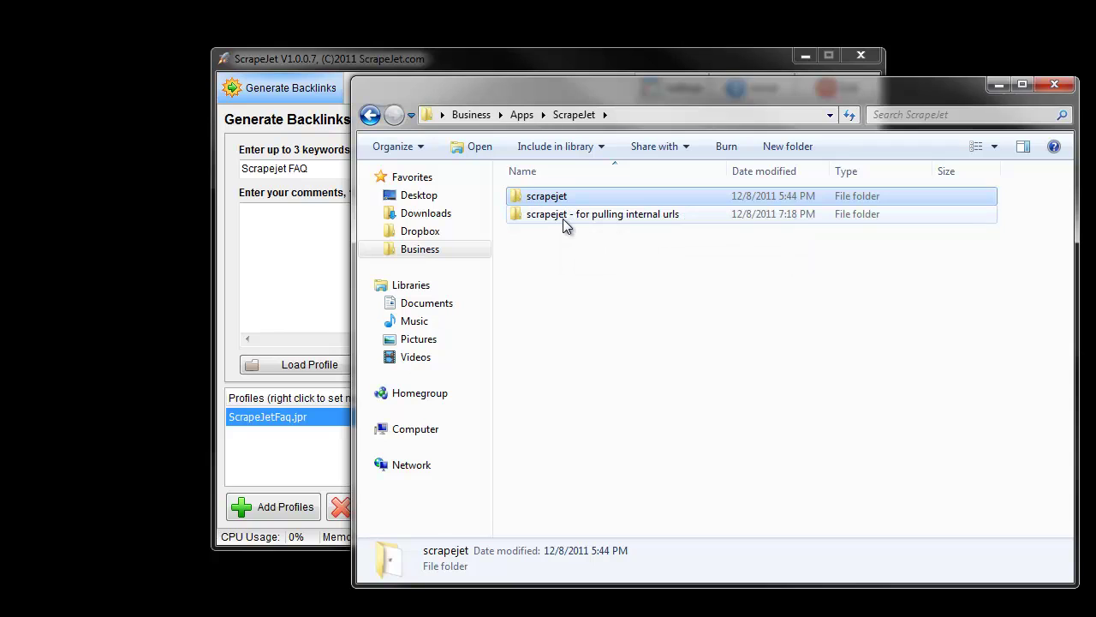
{"action": "mouse_move", "coordinate": [563, 219]}
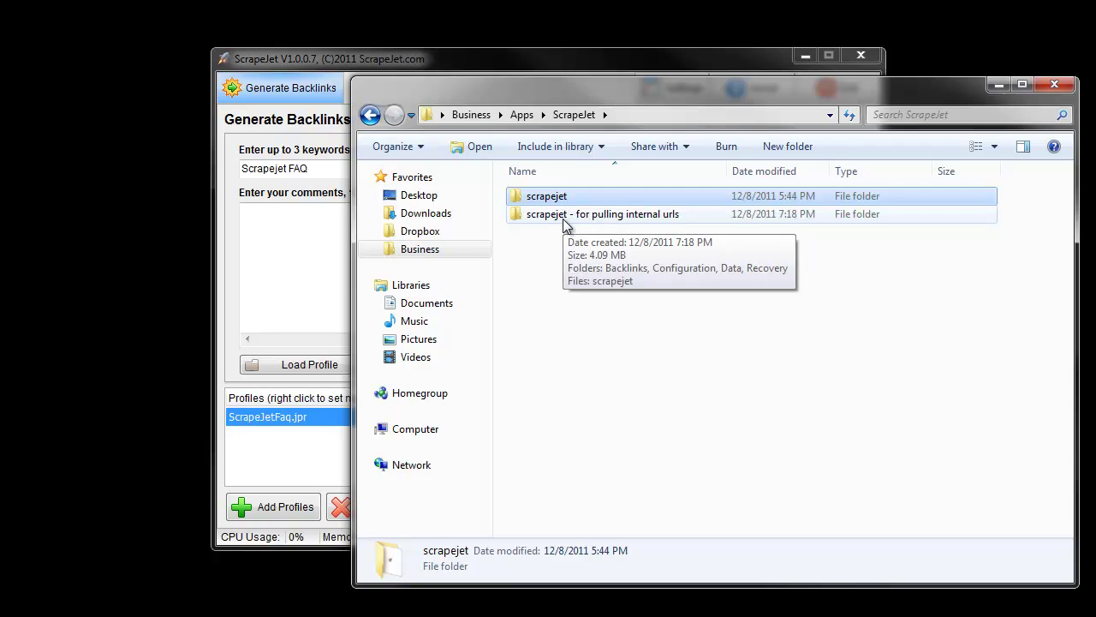
{"action": "left_click", "coordinate": [565, 216]}
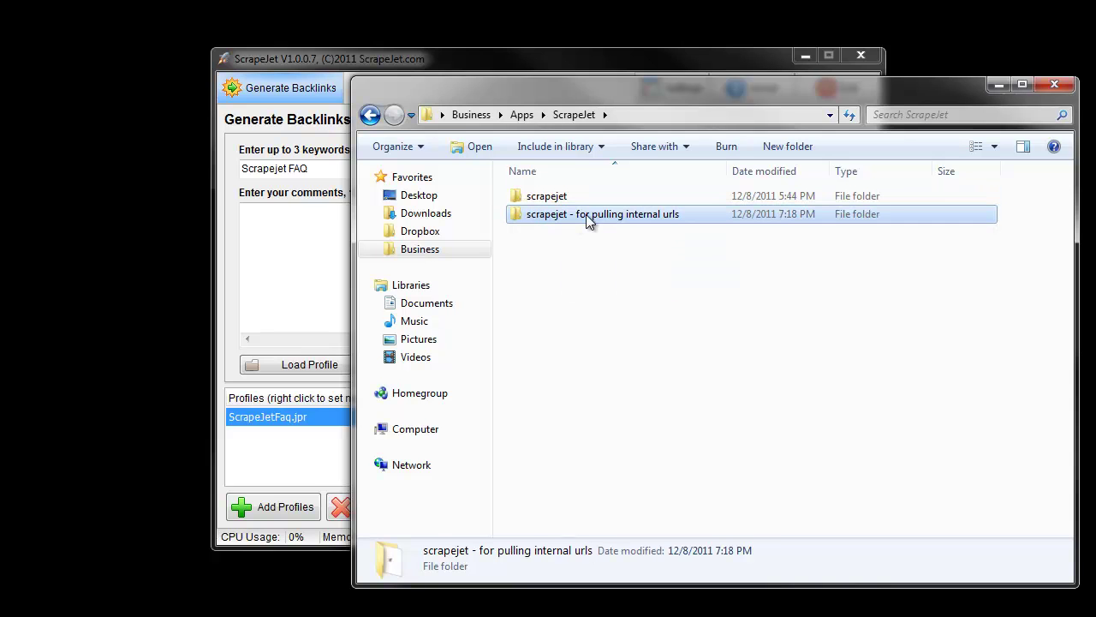
{"action": "double_click", "coordinate": [586, 216]}
{"action": "double_click", "coordinate": [581, 218]}
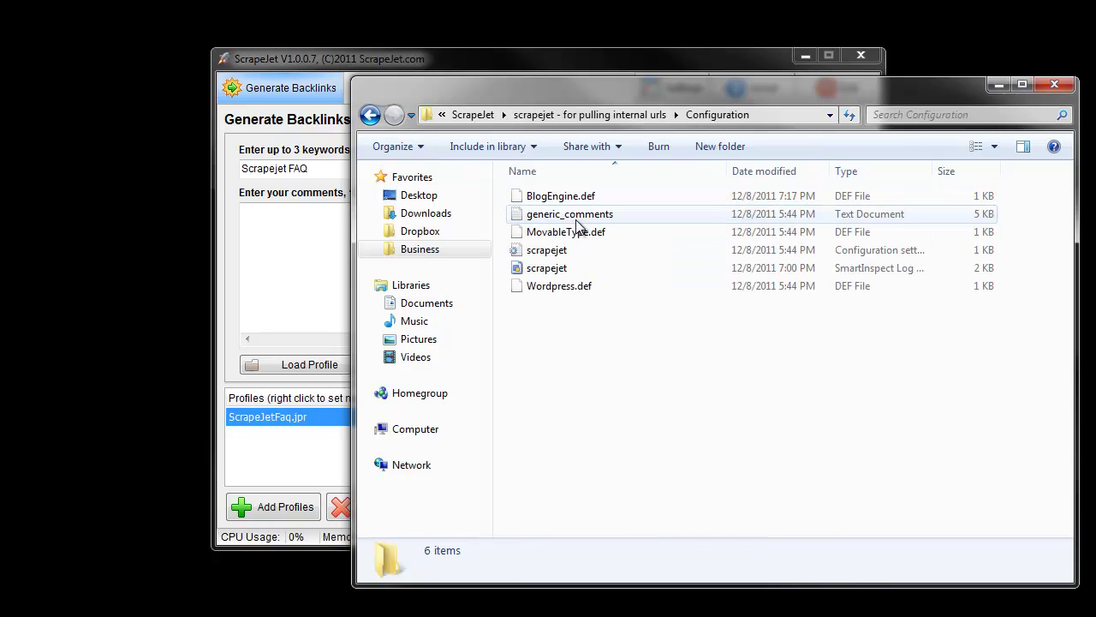
{"action": "left_click", "coordinate": [576, 196]}
{"action": "right_click", "coordinate": [576, 195]}
{"action": "left_click", "coordinate": [613, 245]}
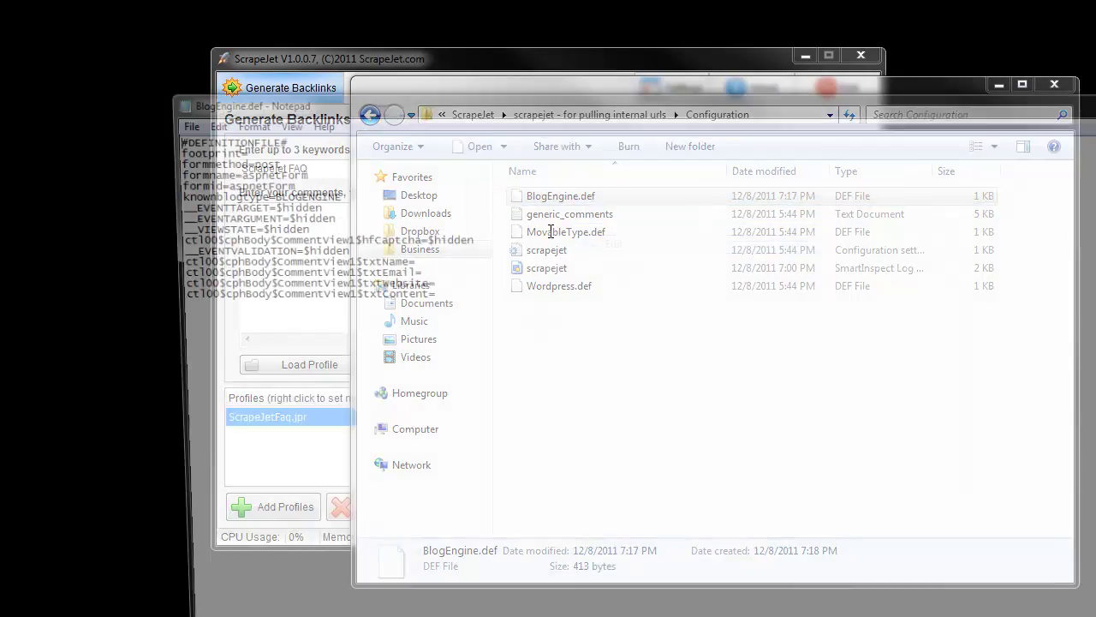
{"action": "key", "text": "alt+F4"}
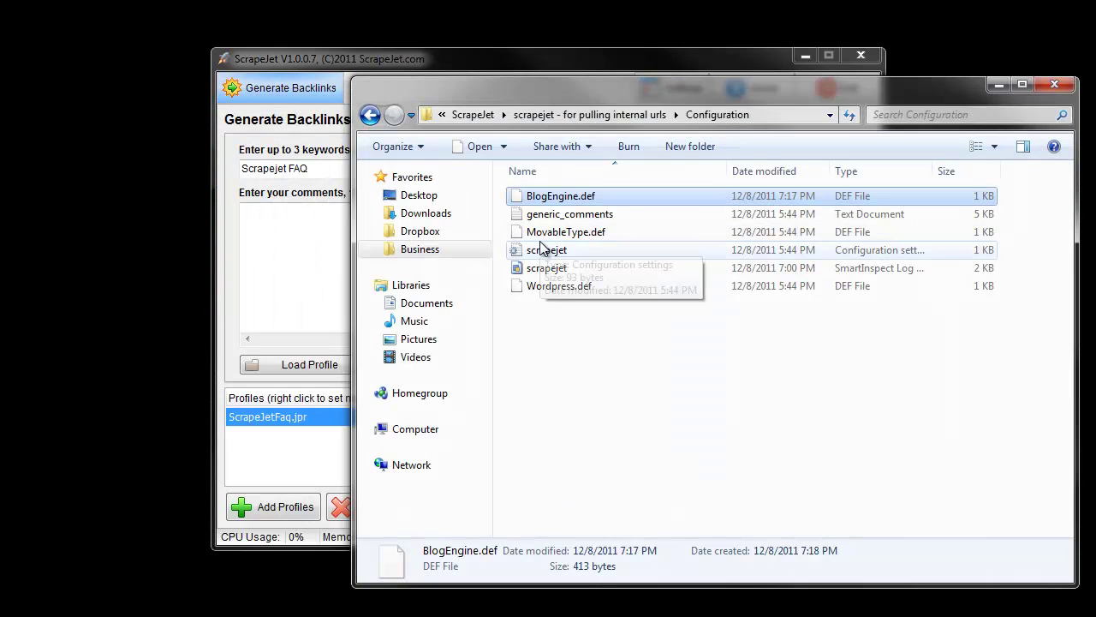
Delete the footprint value in the copied folder's MovableType.def, then close the file with the change saved
{"action": "right_click", "coordinate": [564, 232]}
{"action": "left_click", "coordinate": [609, 284]}
{"action": "left_click_drag", "start_coordinate": [230, 149], "coordinate": [803, 148]}
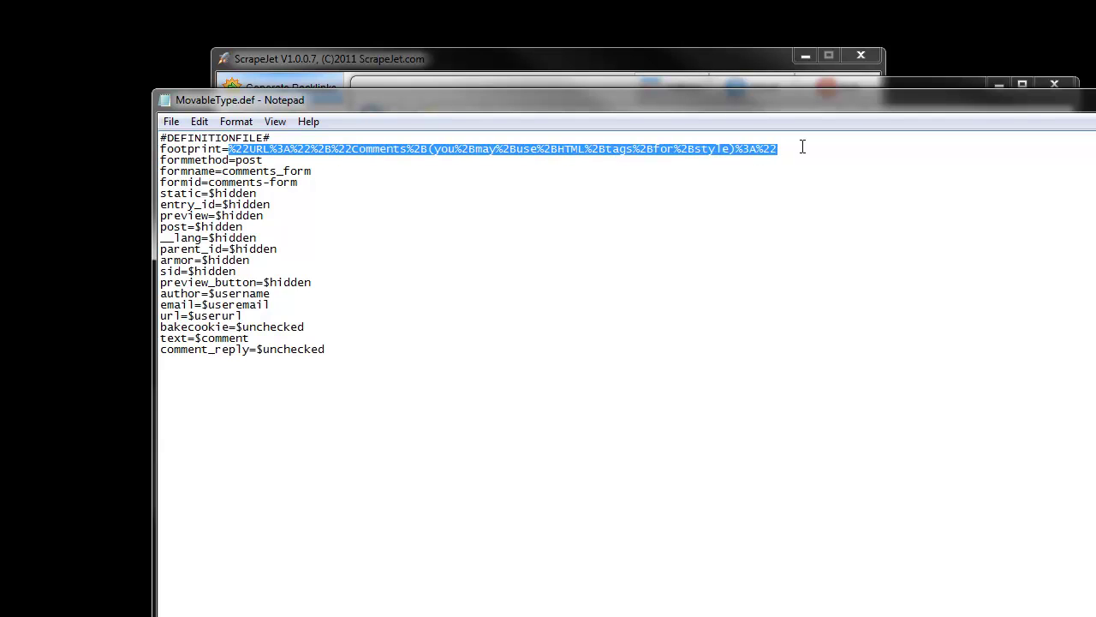
{"action": "key", "text": "Delete"}
{"action": "key", "text": "alt+F4"}
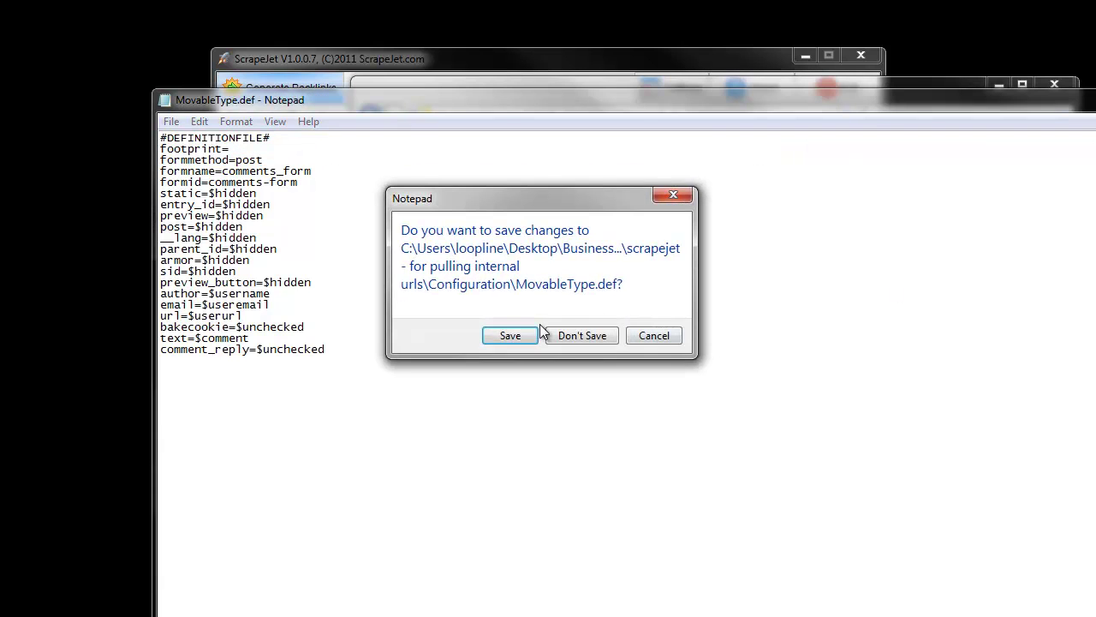
{"action": "left_click", "coordinate": [508, 334]}
Clear the footprint value in the copied folder's Wordpress.def and close the file, saving the change
{"action": "right_click", "coordinate": [539, 286]}
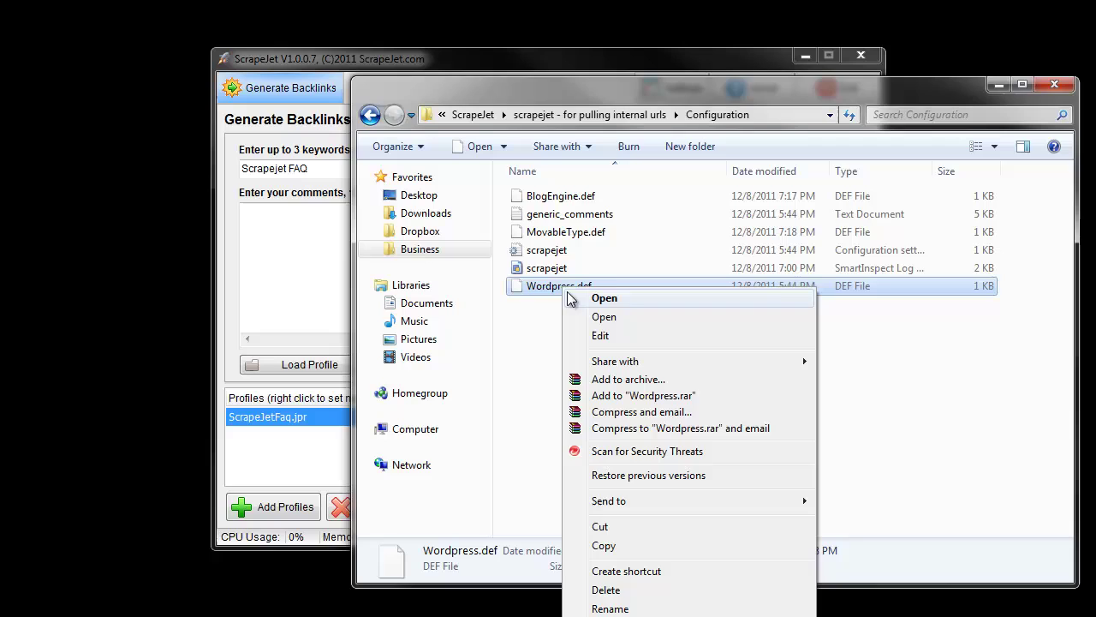
{"action": "left_click", "coordinate": [599, 333]}
{"action": "left_click_drag", "start_coordinate": [230, 149], "coordinate": [999, 149]}
{"action": "key", "text": "Delete"}
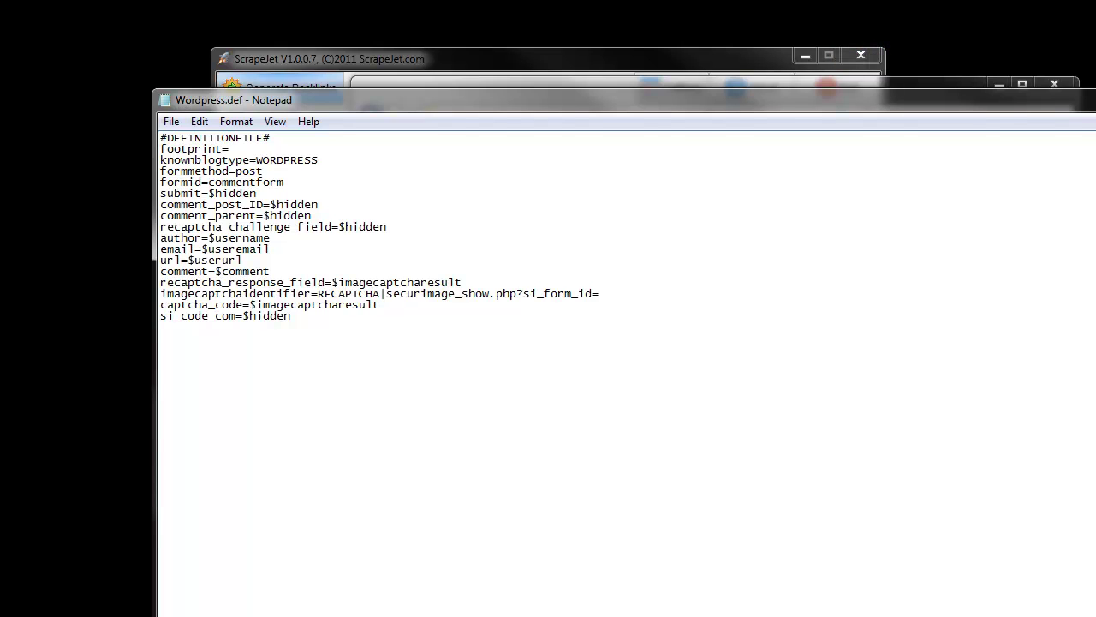
{"action": "key", "text": "alt+F4"}
{"action": "left_click", "coordinate": [501, 336]}
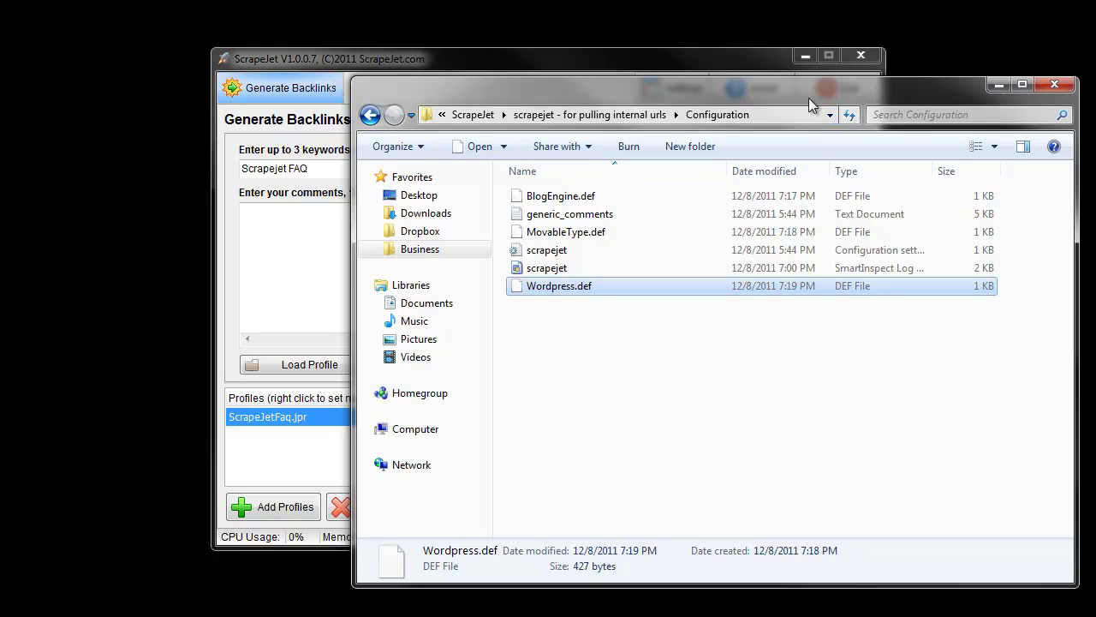
Restart ScrapeJet from the "scrapejet - for pulling internal urls" folder and add the ScrapeJetFaq.jpr profile
{"action": "left_click", "coordinate": [861, 55]}
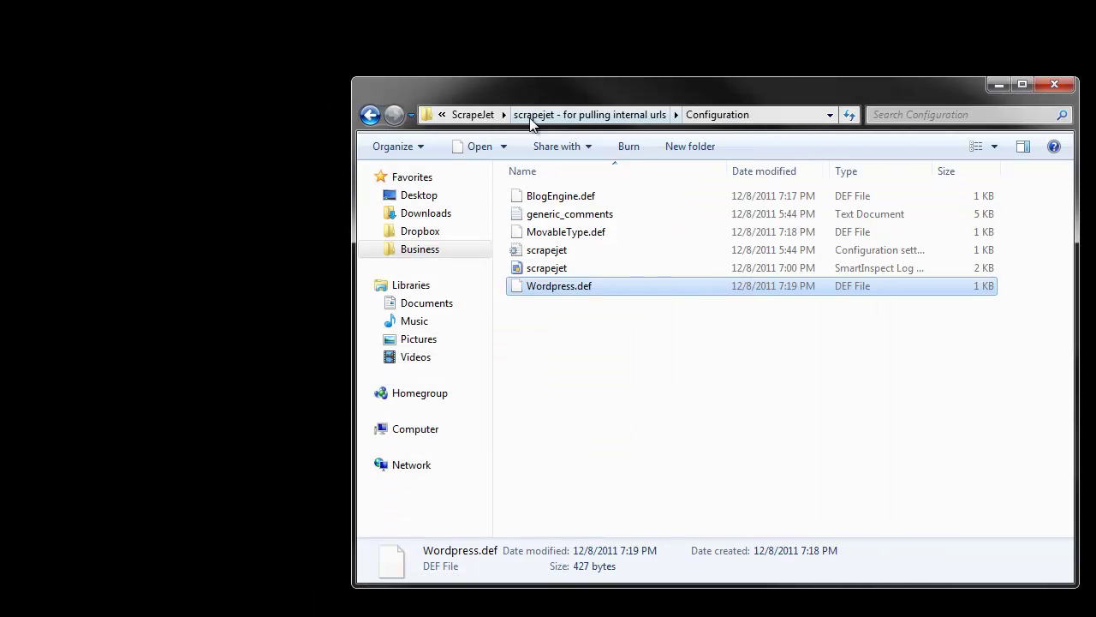
{"action": "left_click", "coordinate": [530, 119]}
{"action": "double_click", "coordinate": [545, 267]}
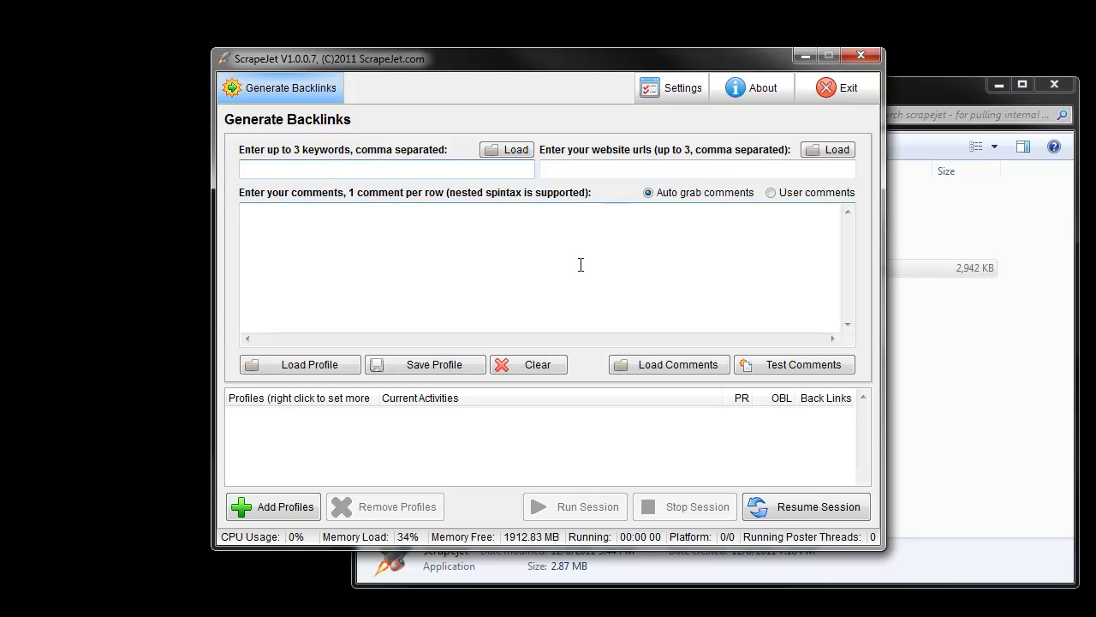
{"action": "left_click", "coordinate": [273, 505]}
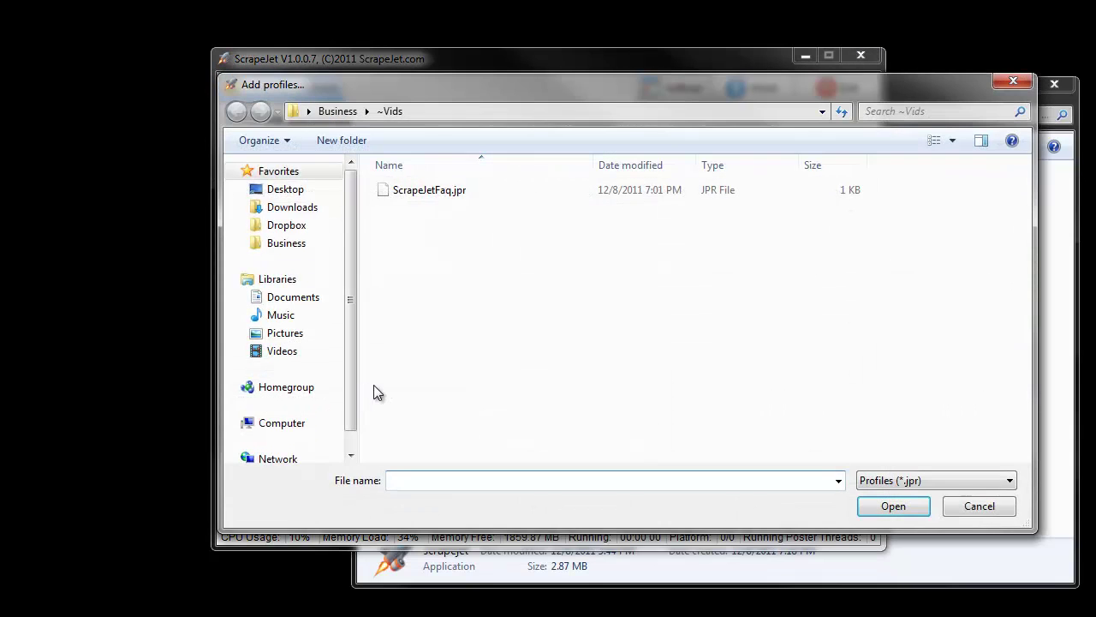
{"action": "double_click", "coordinate": [455, 193]}
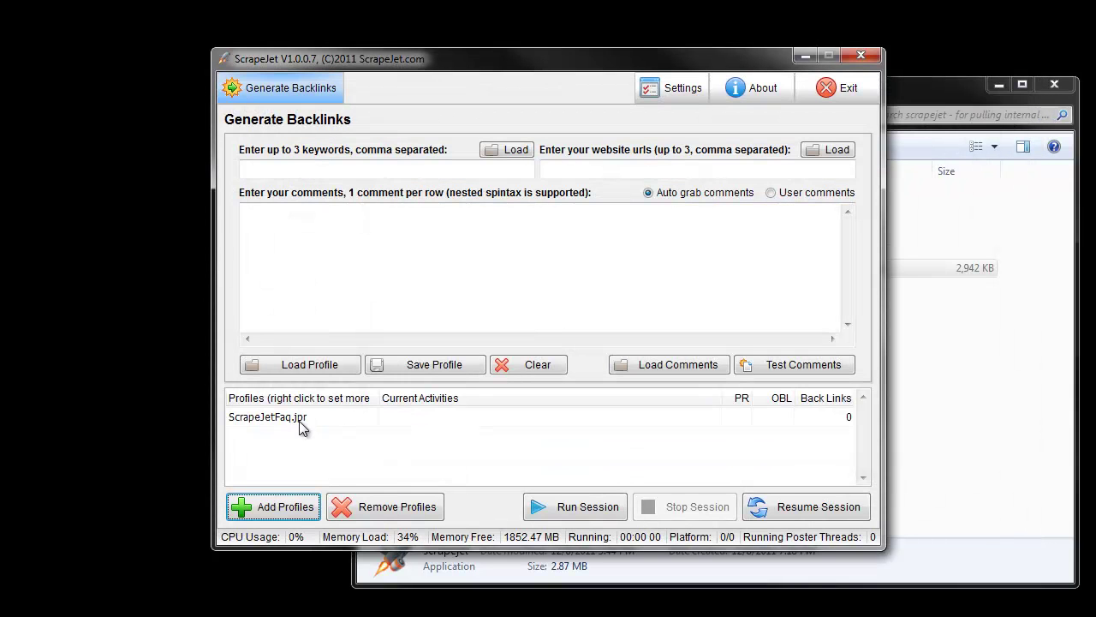
Load "Ready for Scrapejet created with free tools" as the keyword list of the ScrapeJetFaq.jpr profile and update the profile
{"action": "right_click", "coordinate": [435, 423]}
{"action": "left_click", "coordinate": [482, 430]}
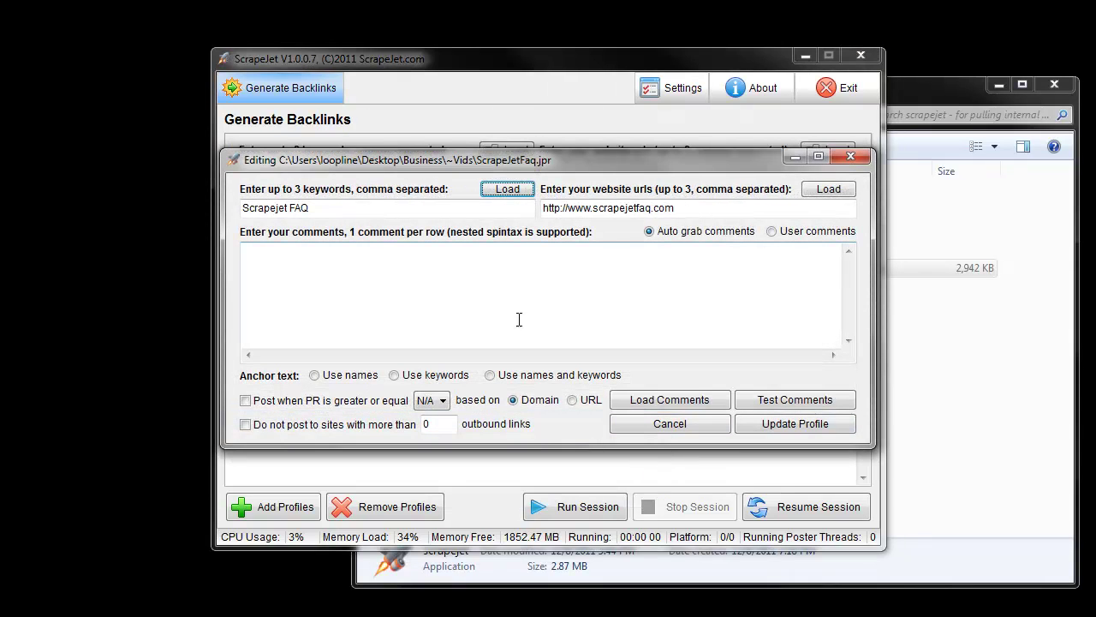
{"action": "left_click", "coordinate": [505, 189]}
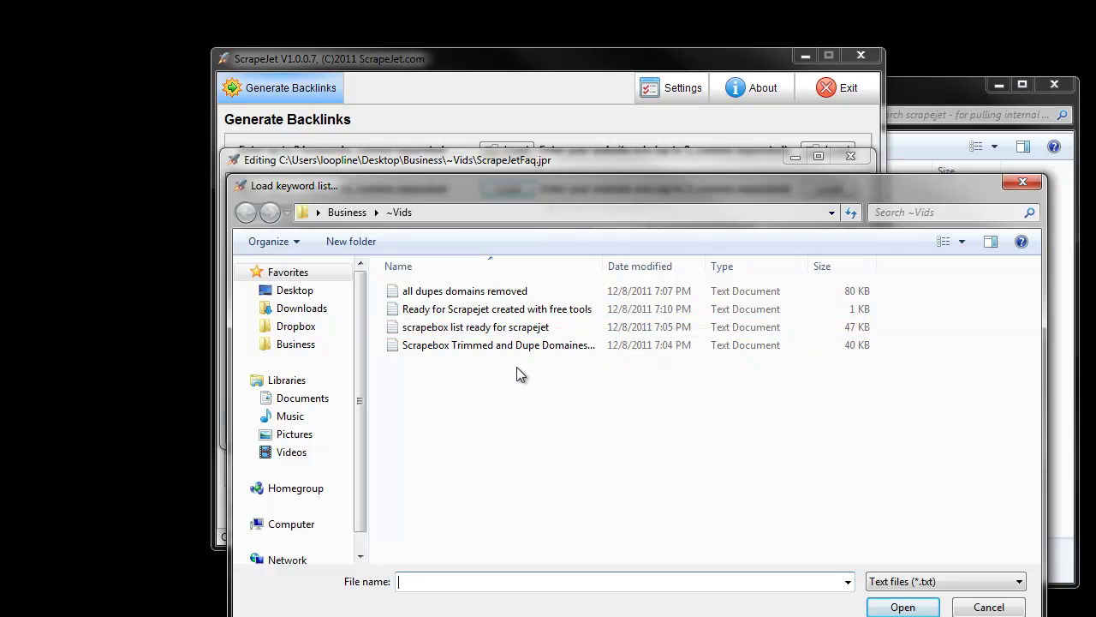
{"action": "double_click", "coordinate": [513, 314]}
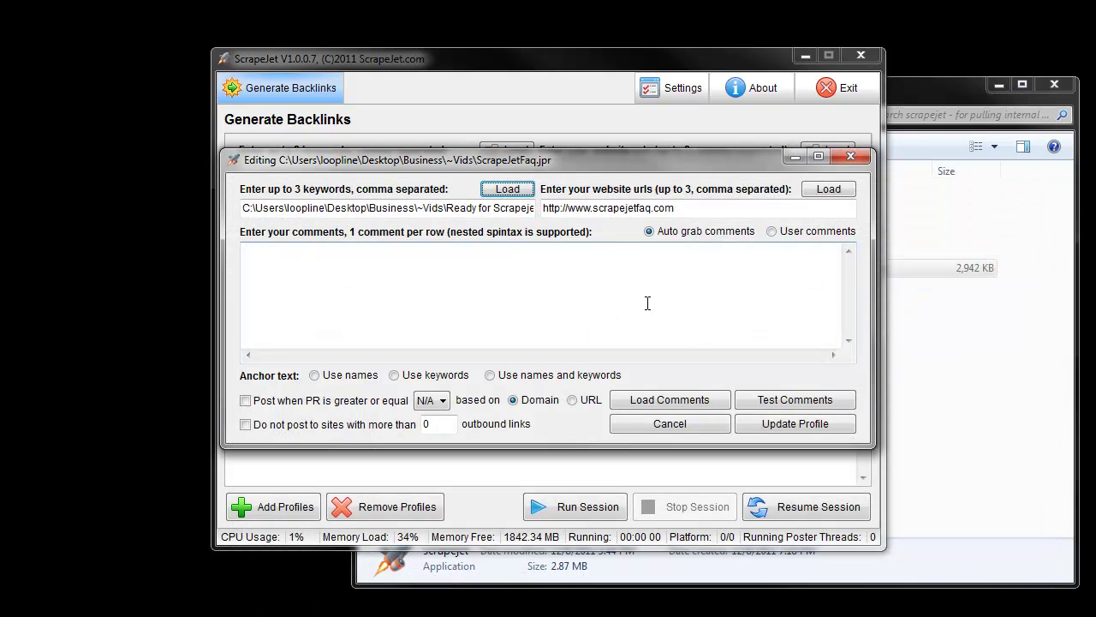
{"action": "left_click_drag", "start_coordinate": [676, 208], "coordinate": [520, 212]}
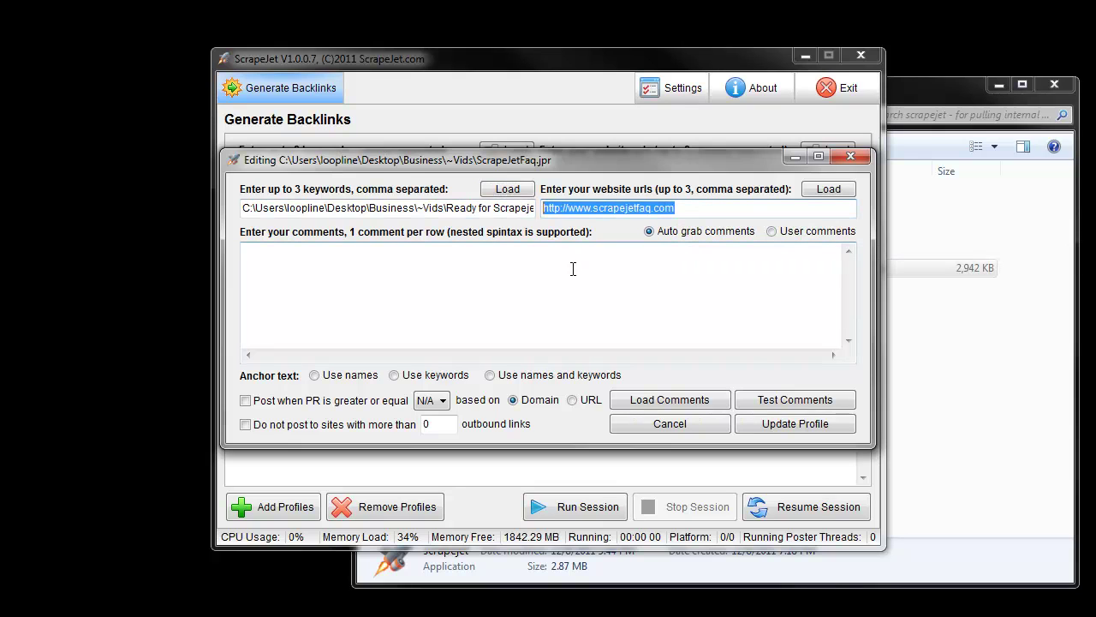
{"action": "left_click", "coordinate": [822, 436]}
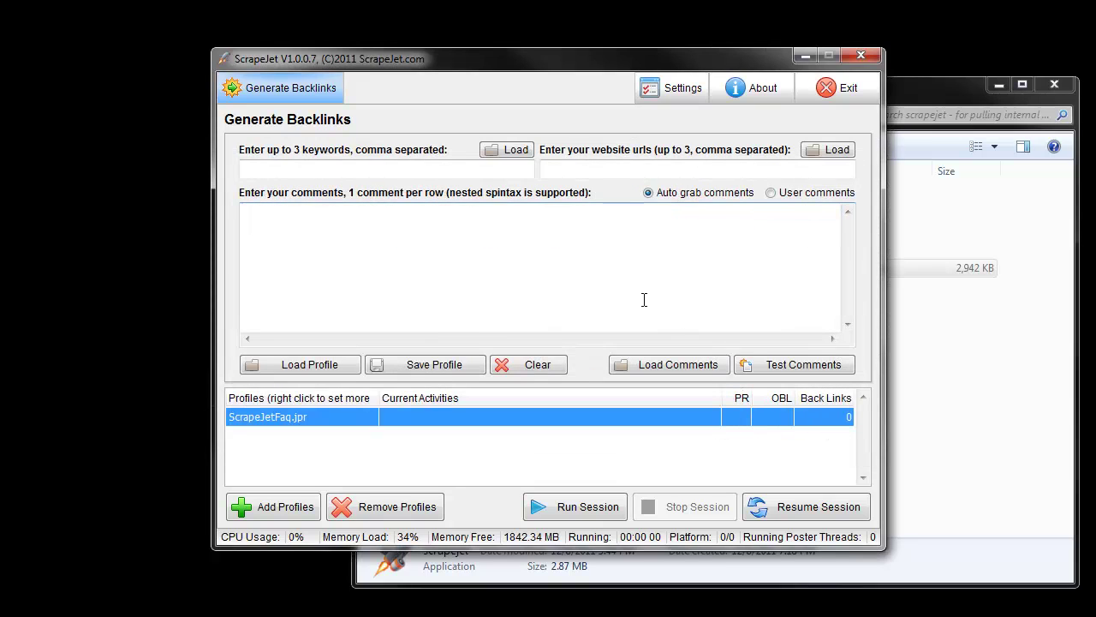
Run the ScrapeJetFaq.jpr session and open the Backlinks folder inside "scrapejet - for pulling internal urls"
{"action": "left_click", "coordinate": [603, 511]}
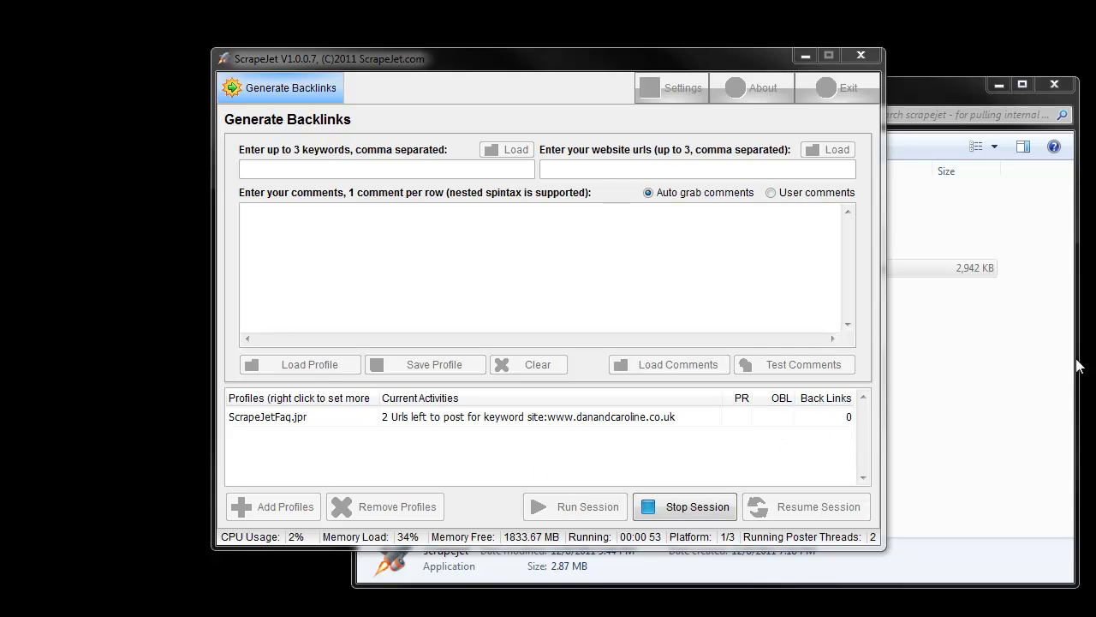
{"action": "left_click", "coordinate": [985, 343]}
{"action": "double_click", "coordinate": [529, 195]}
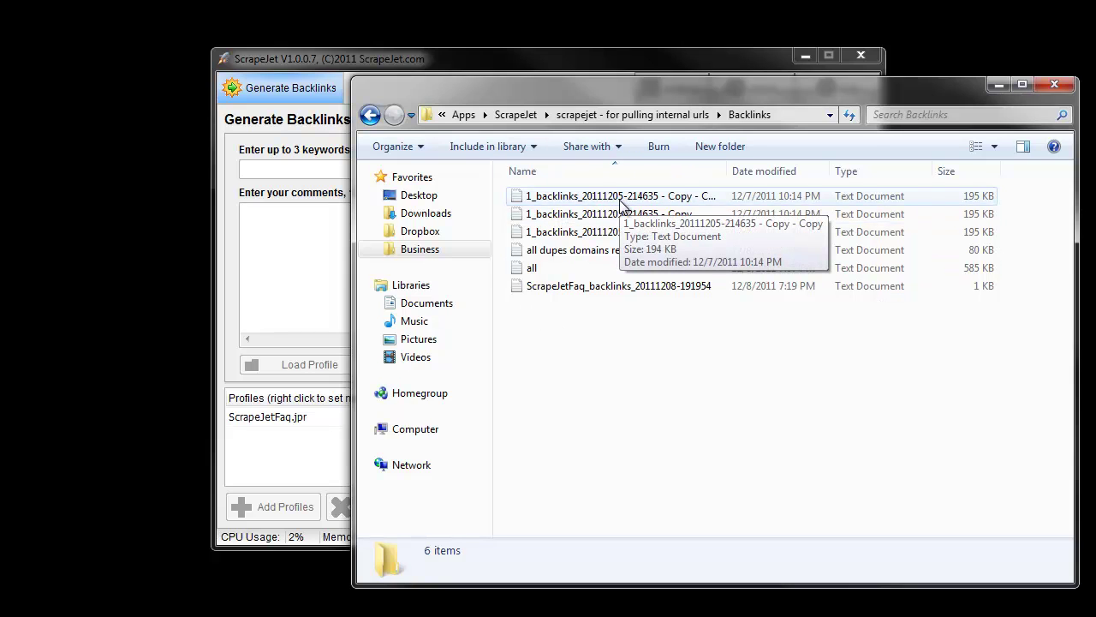
Return to ScrapeJet and stop the running session
{"action": "left_click", "coordinate": [313, 431]}
{"action": "left_click", "coordinate": [638, 506]}
{"action": "left_click", "coordinate": [708, 363]}
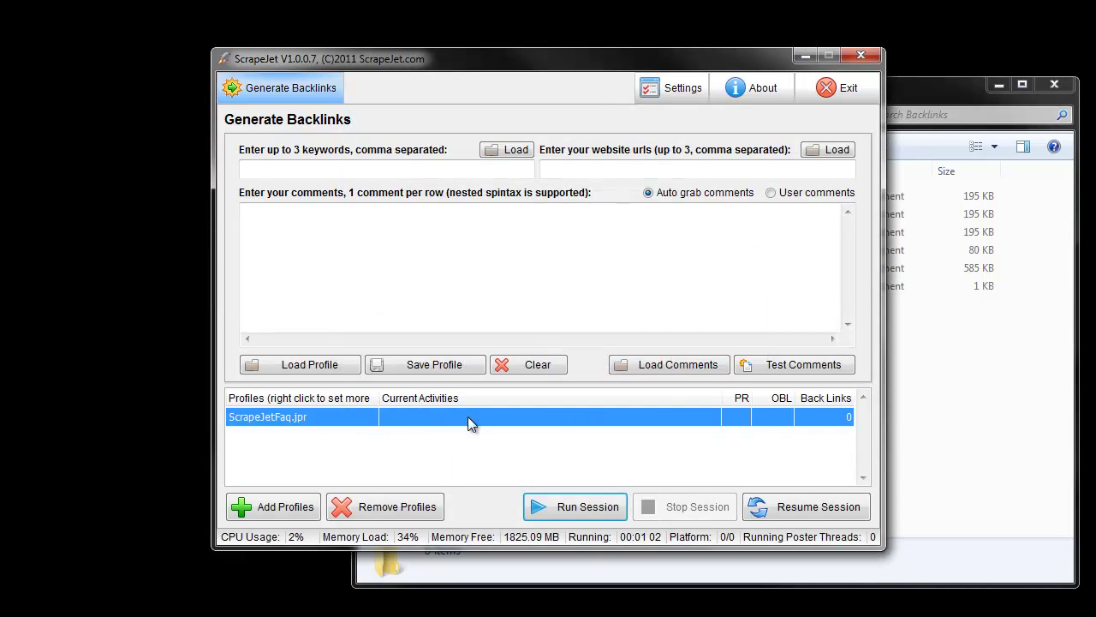
Assign "scrapebox list ready for scrapejet" to the ScrapeJetFaq.jpr profile as the url list to post to
{"action": "right_click", "coordinate": [339, 415]}
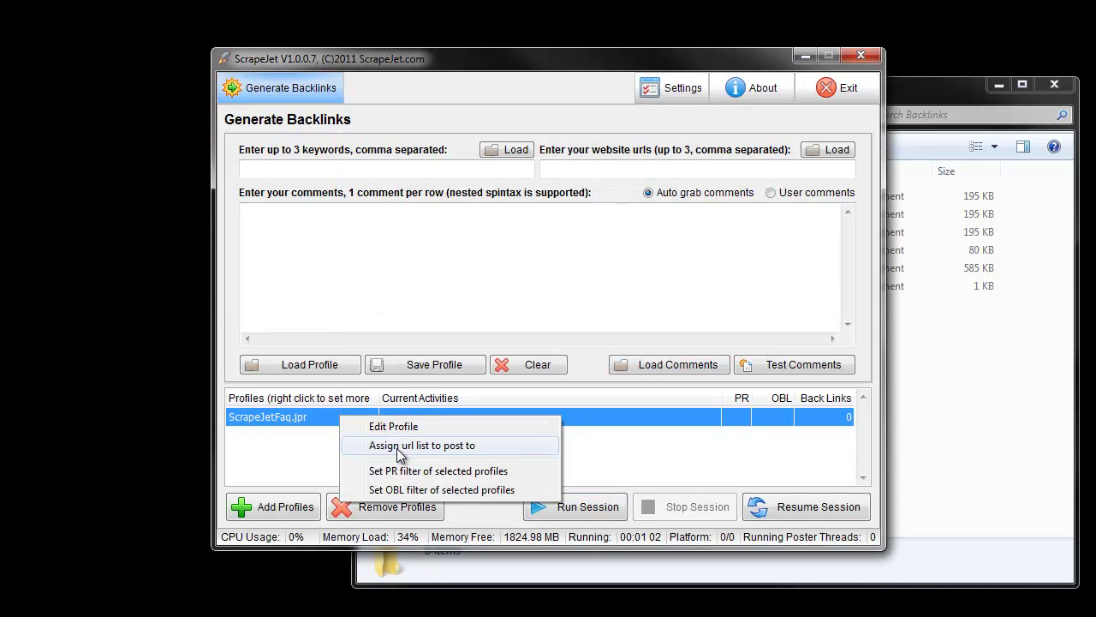
{"action": "left_click", "coordinate": [399, 450]}
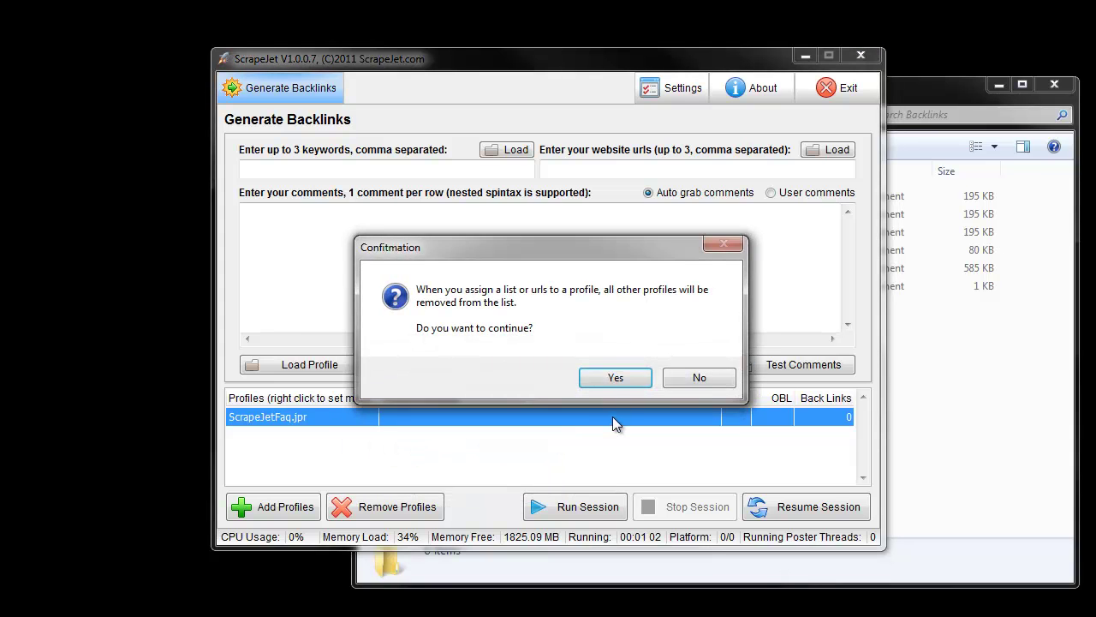
{"action": "left_click", "coordinate": [616, 378]}
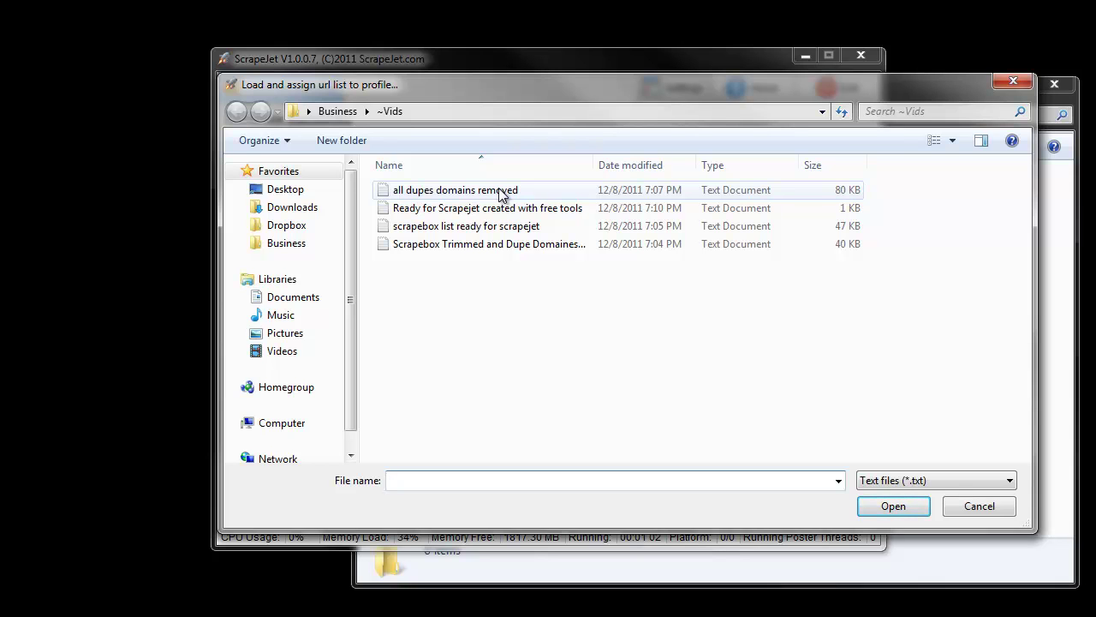
{"action": "double_click", "coordinate": [502, 229]}
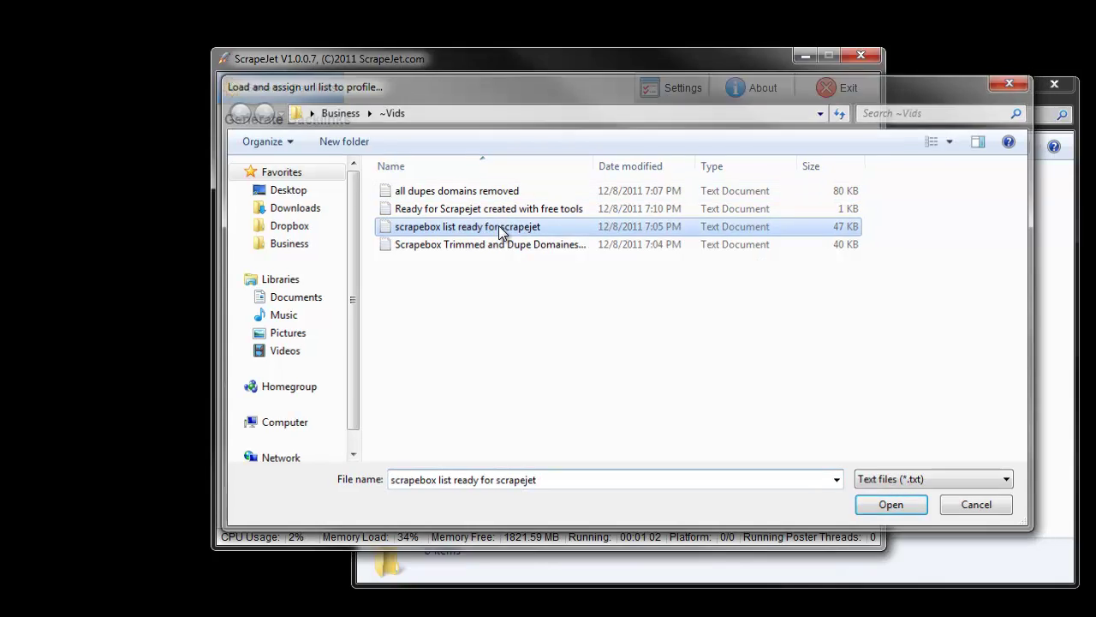
{"action": "left_click", "coordinate": [596, 369]}
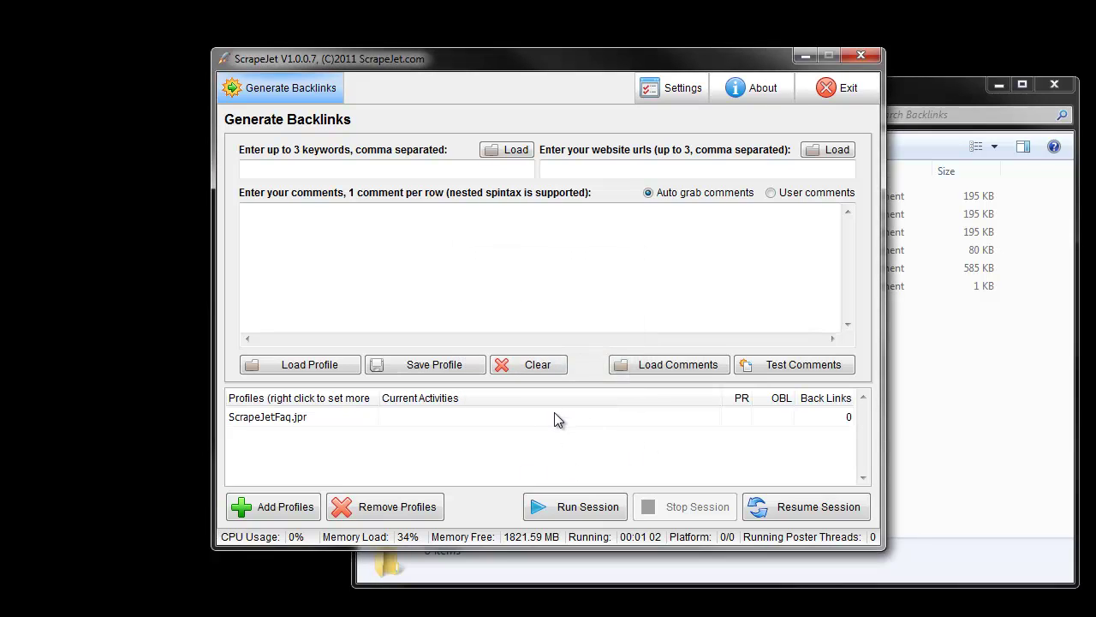